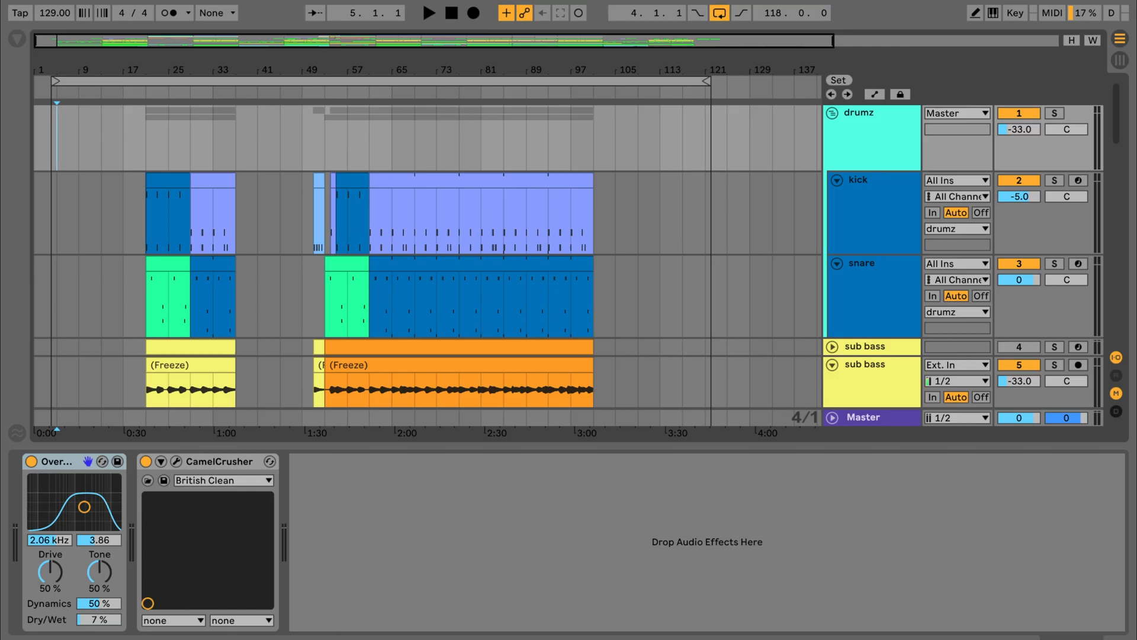
Look over the arrangement's tracks and inspect the device chains of the drumz group, kick and snare.
scroll(428, 282, "down", 8)
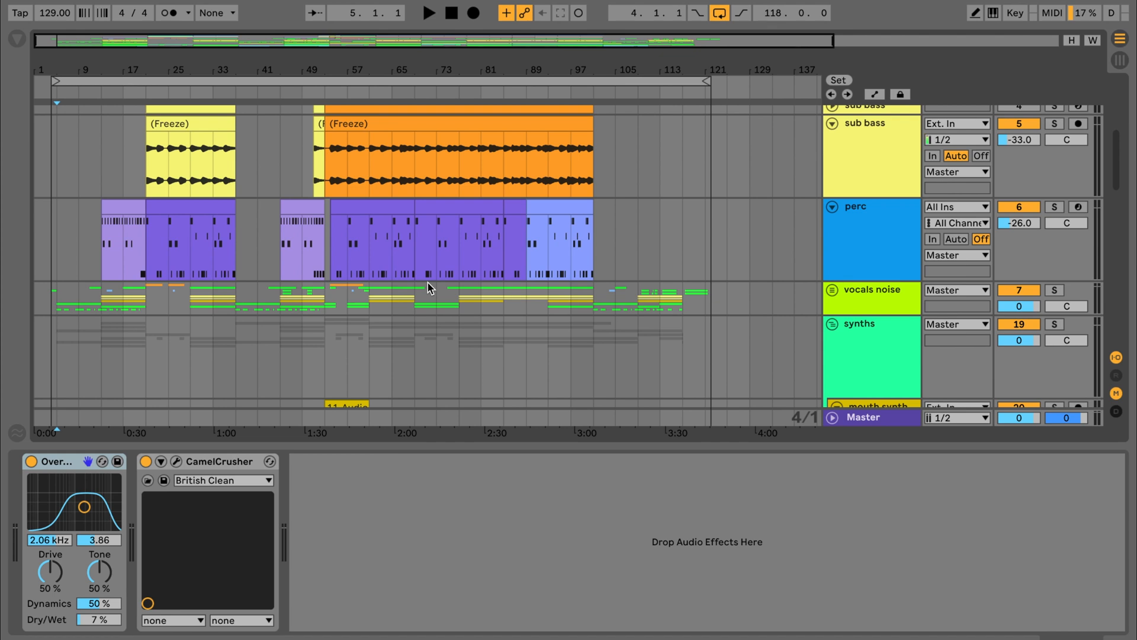
scroll(427, 283, "down", 3)
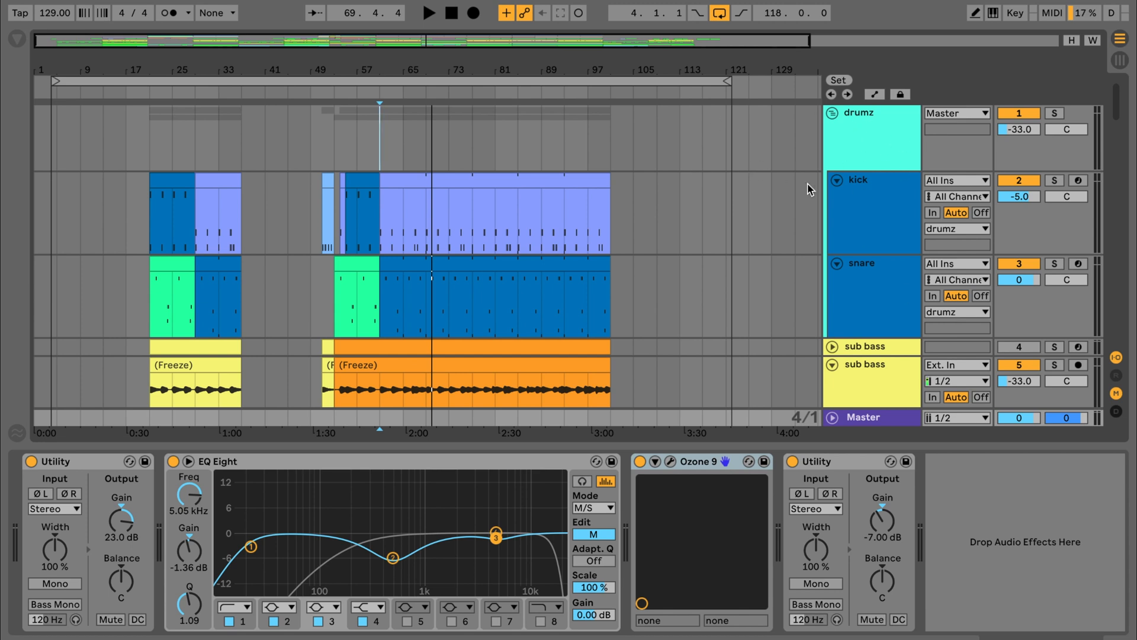
left_click(870, 125)
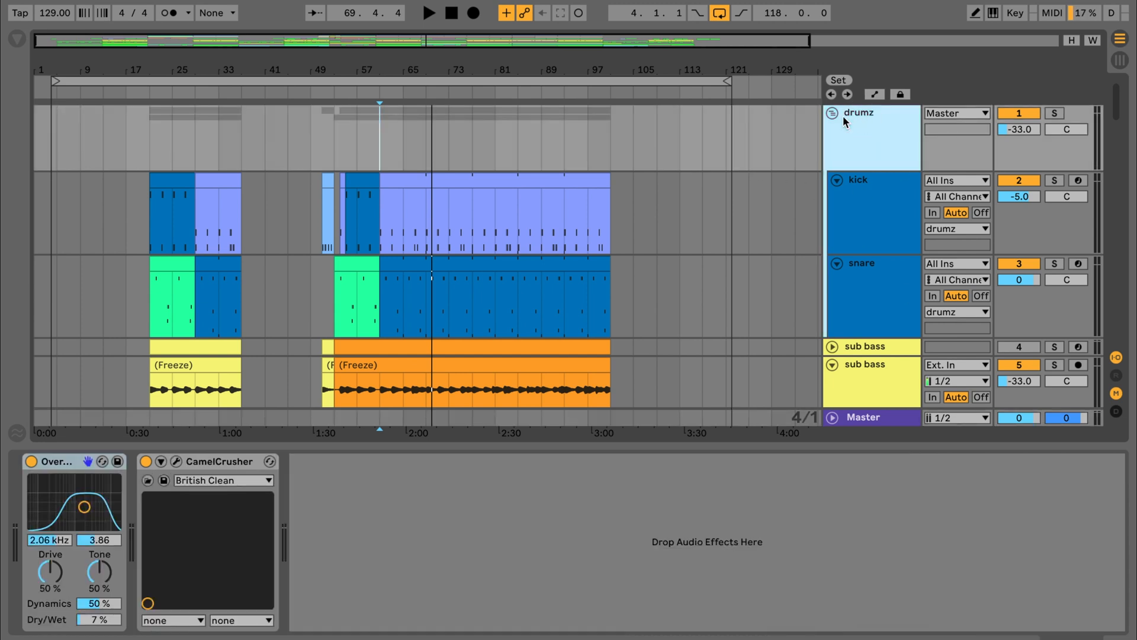
left_click(863, 187)
left_click(863, 294)
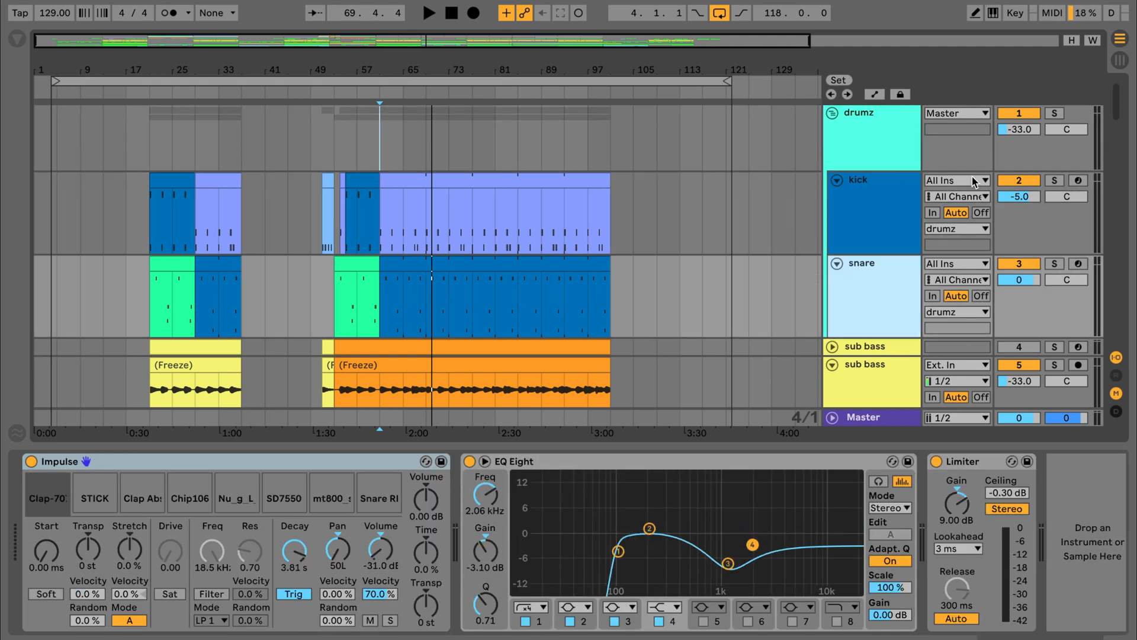
Solo the drumz group, audition the drums from bar 61, and turn the solo off again.
left_click(1056, 114)
left_click(438, 178)
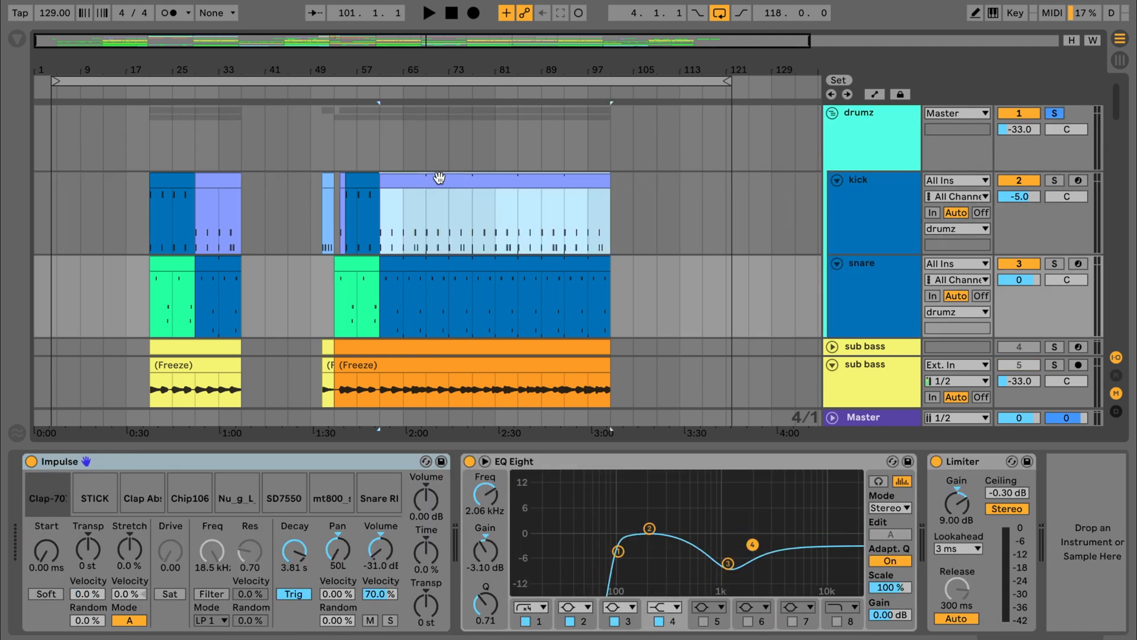
key("space")
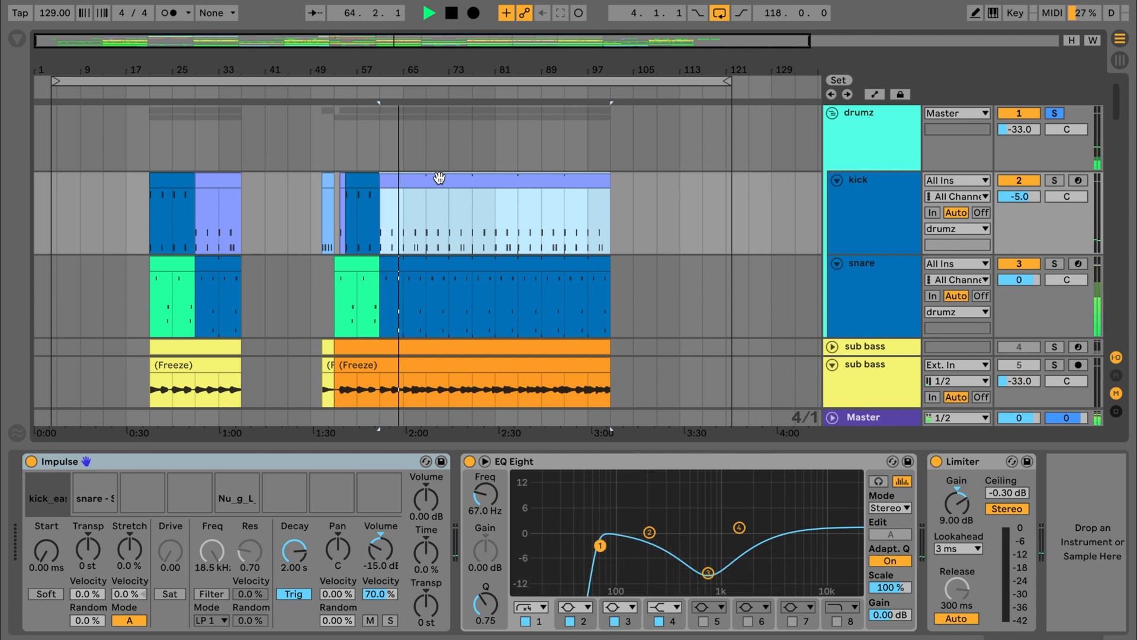
key("space")
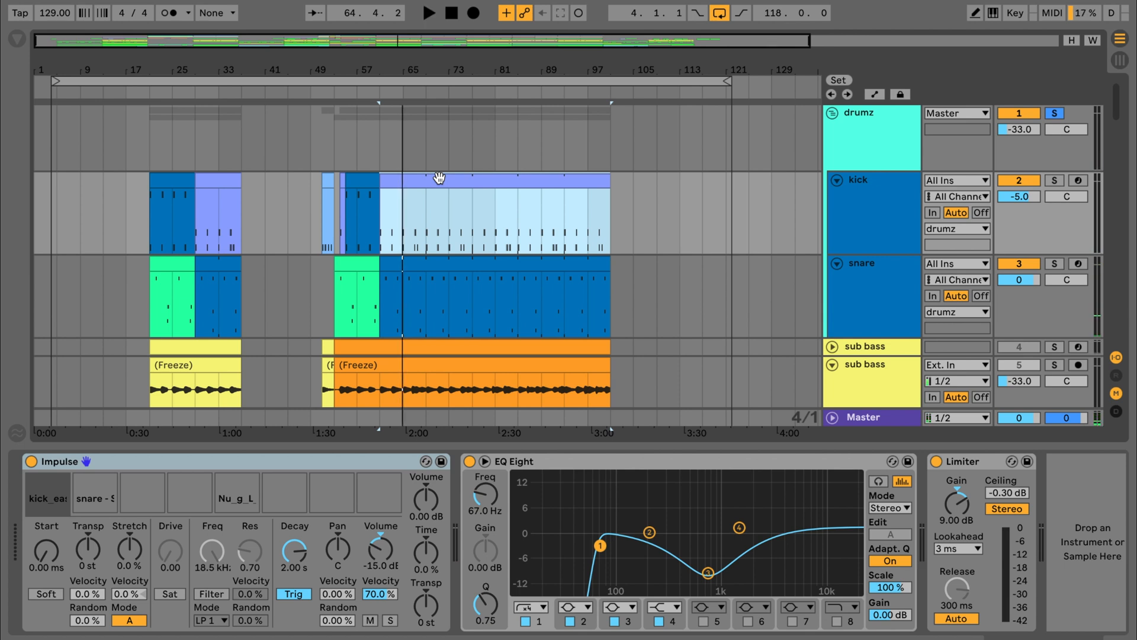
left_click(381, 212)
scroll(383, 212, "down", 1)
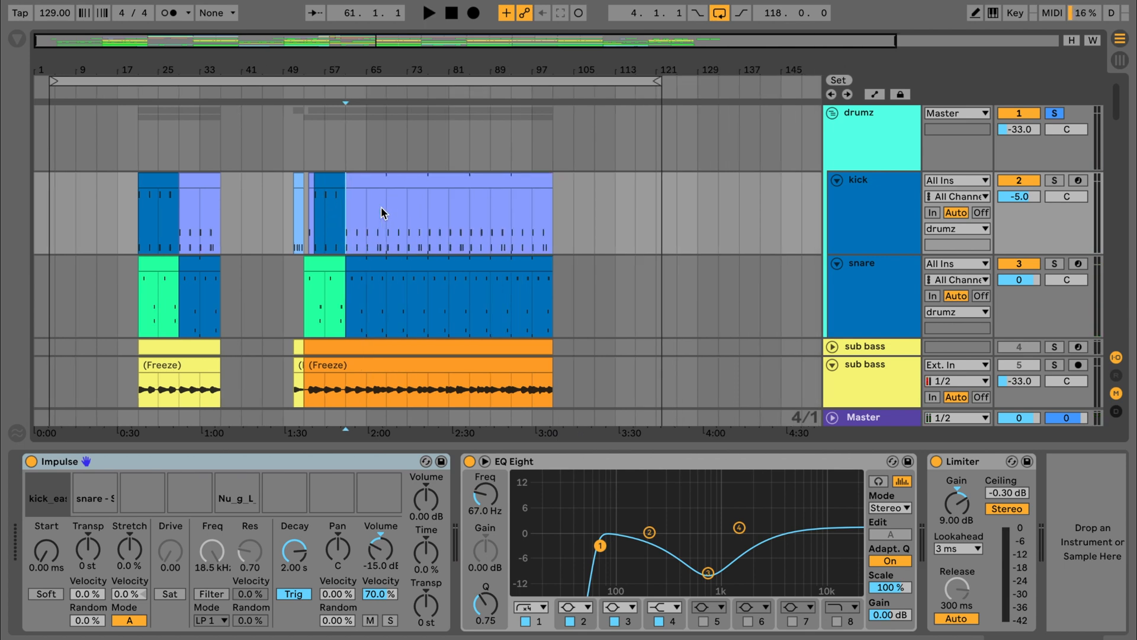
scroll(383, 213, "down", 5)
scroll(381, 212, "up", 5)
left_click(1055, 114)
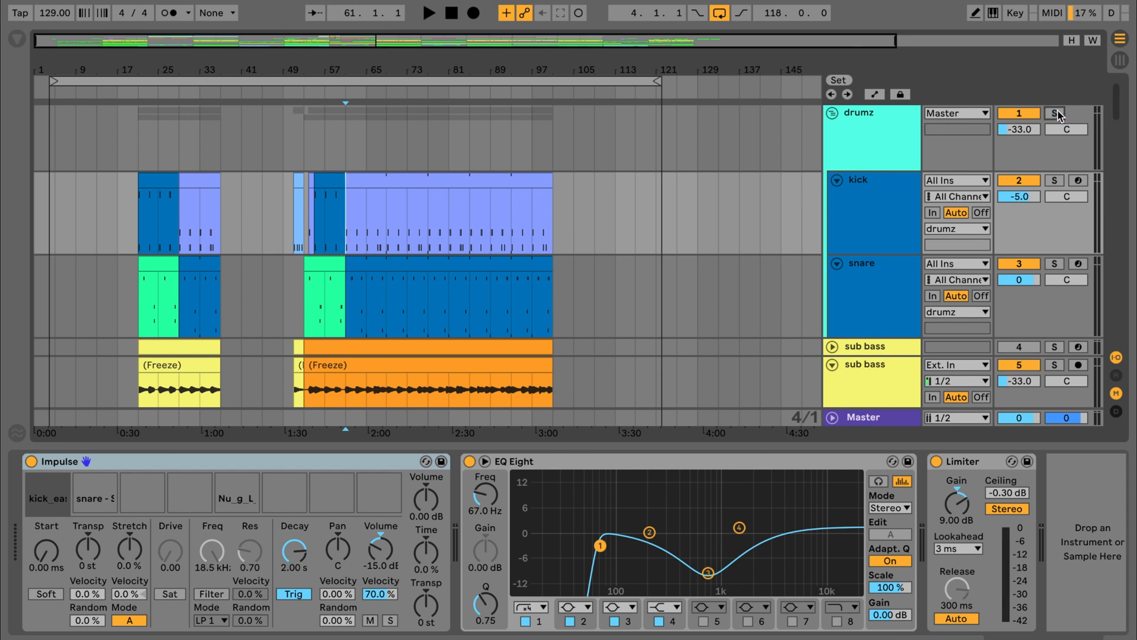
Play the arrangement from bar 61 with no track soloed, and stop playback after a few bars.
left_click(363, 112)
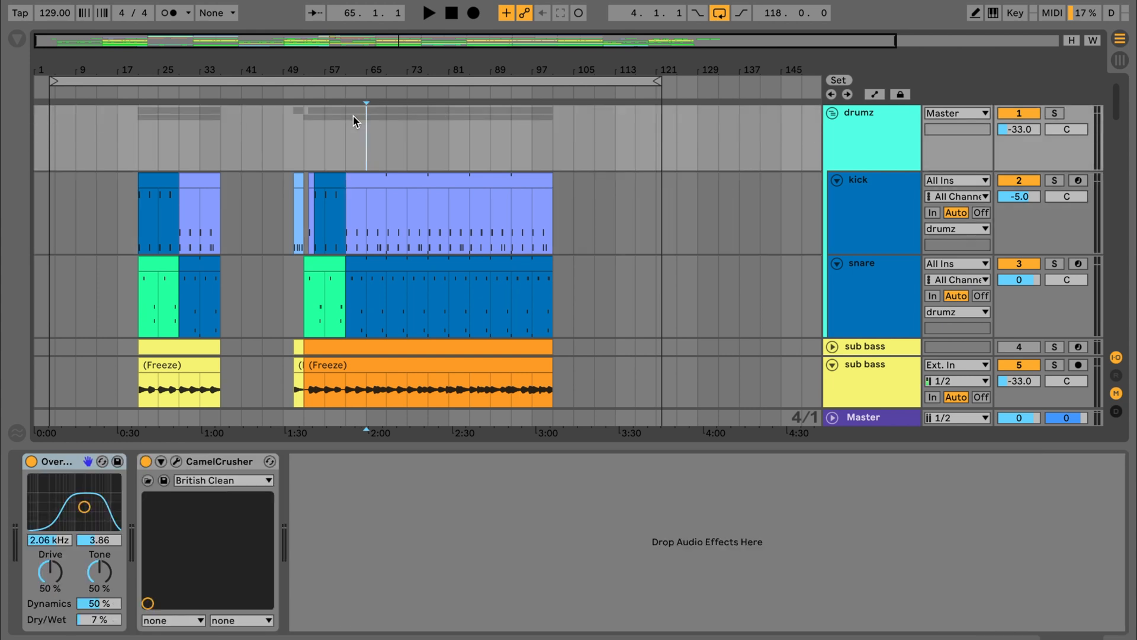
key("space")
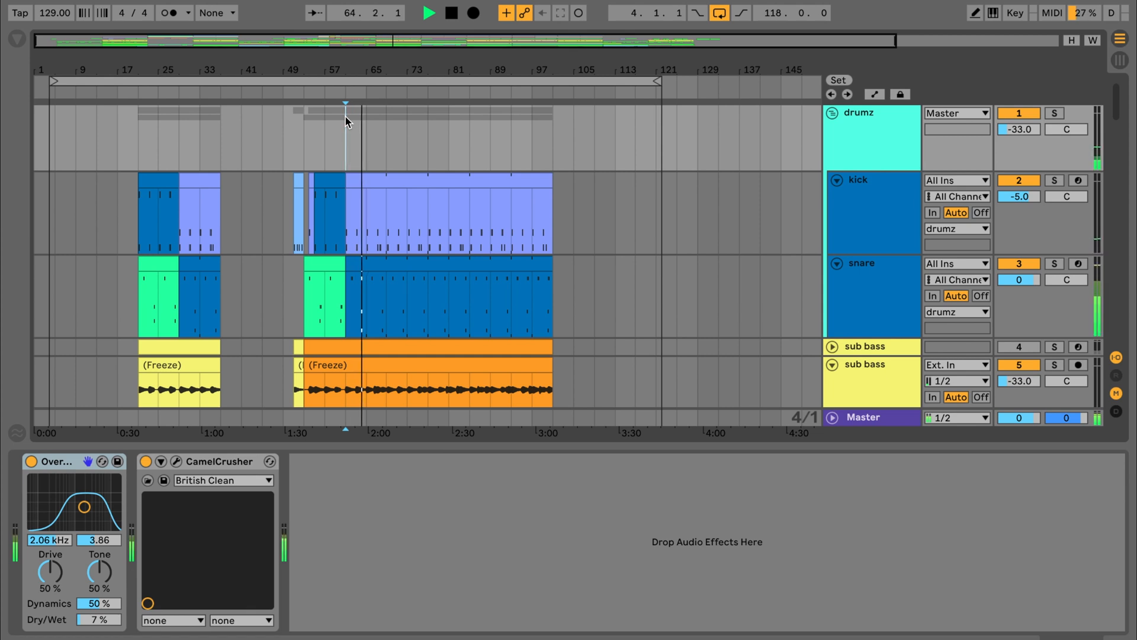
key("space")
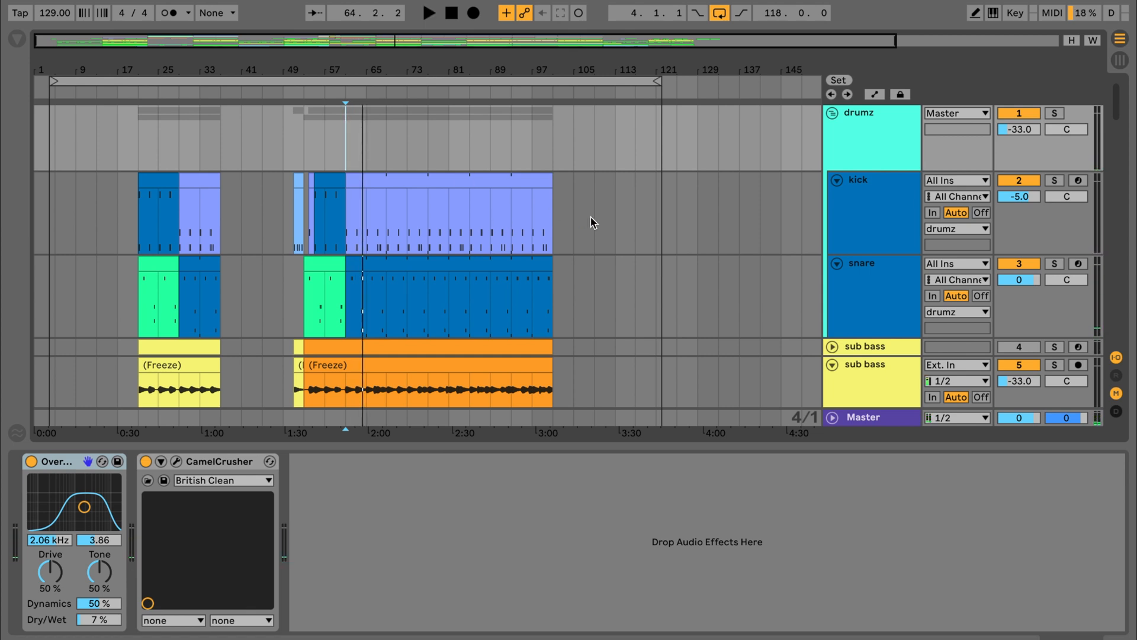
scroll(593, 222, "up", 5)
scroll(593, 222, "down", 5)
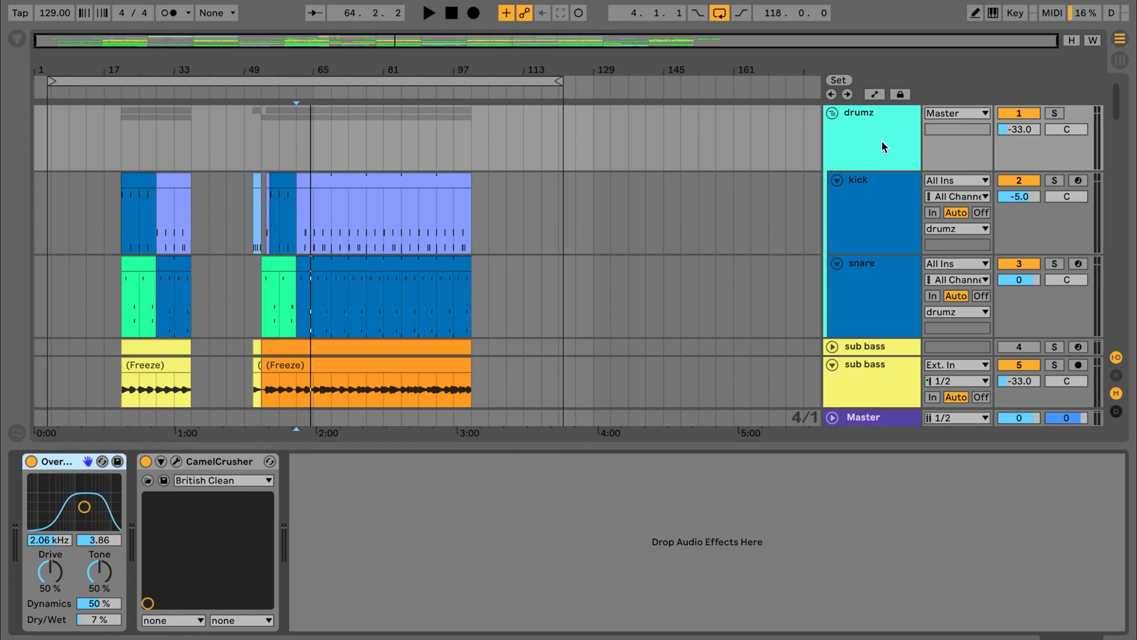
Inspect the kick and snare device chains, selecting band 1 of the snare's EQ Eight.
left_click(883, 205)
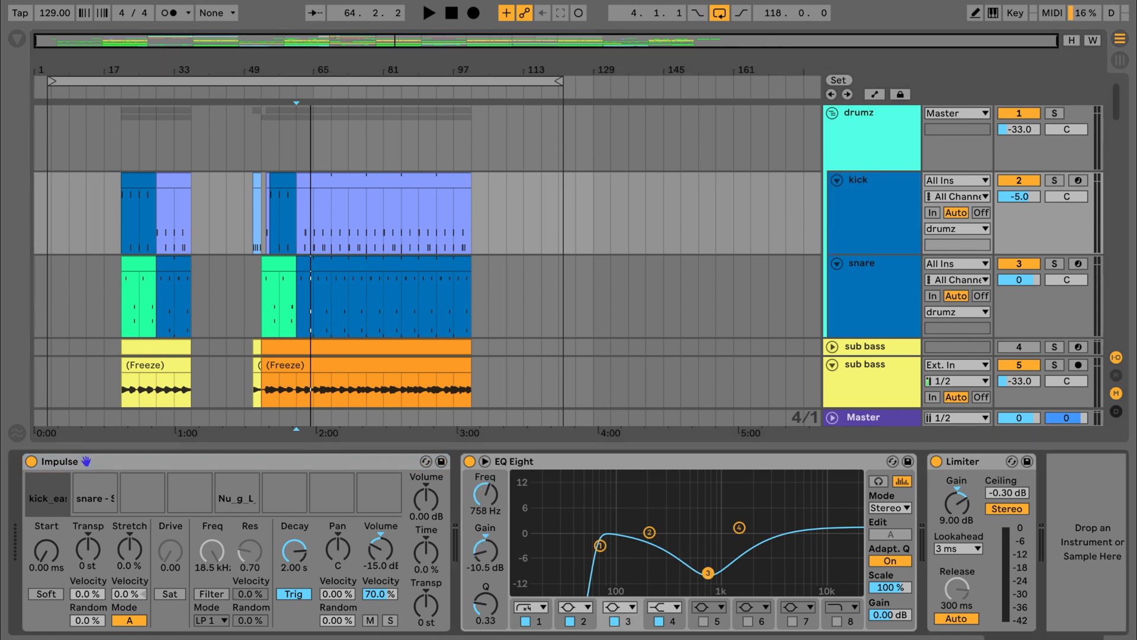
left_click(860, 296)
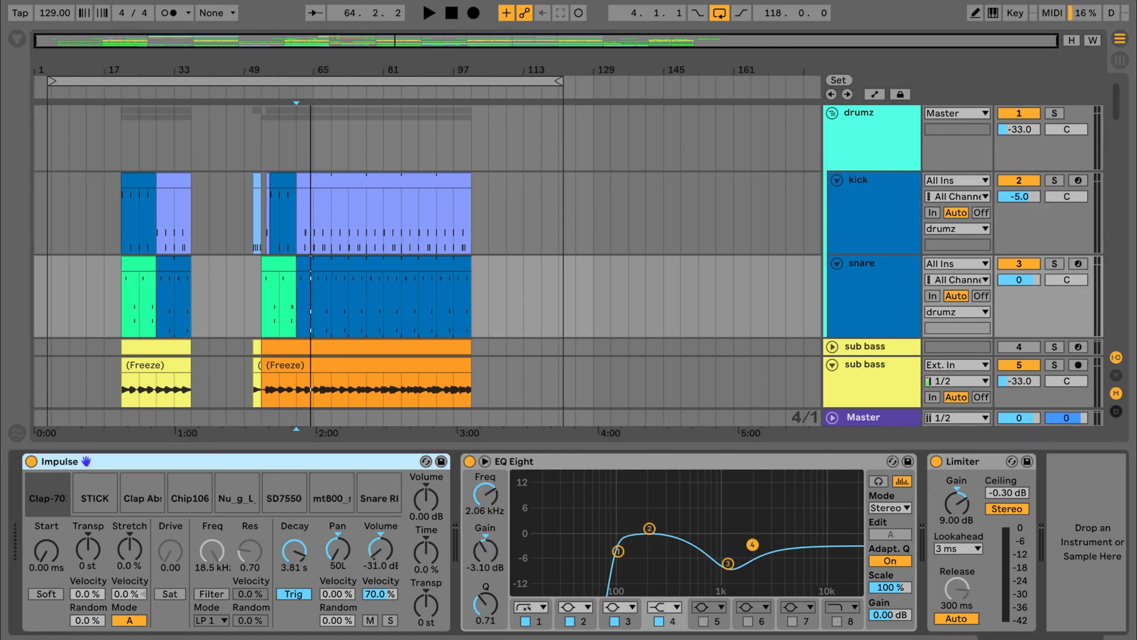
left_click(618, 552)
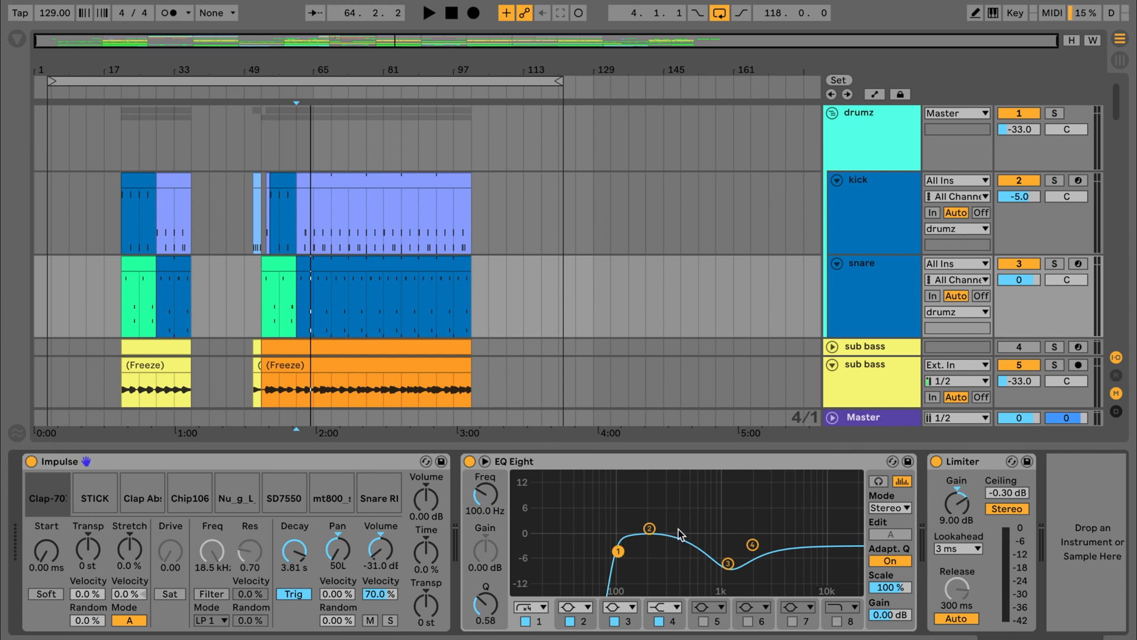
left_click(836, 326)
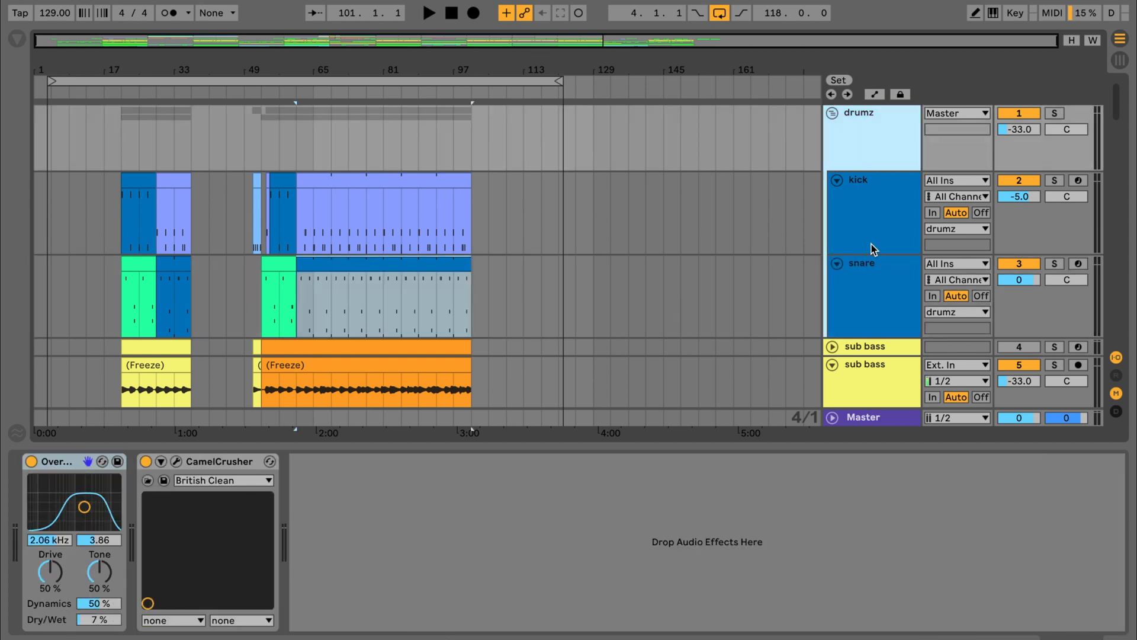
Examine the CamelCrusher plug-in on the drumz group in its own window, and close the window.
scroll(871, 244, "down", 3)
scroll(871, 244, "up", 3)
left_click(883, 126)
left_click(878, 140)
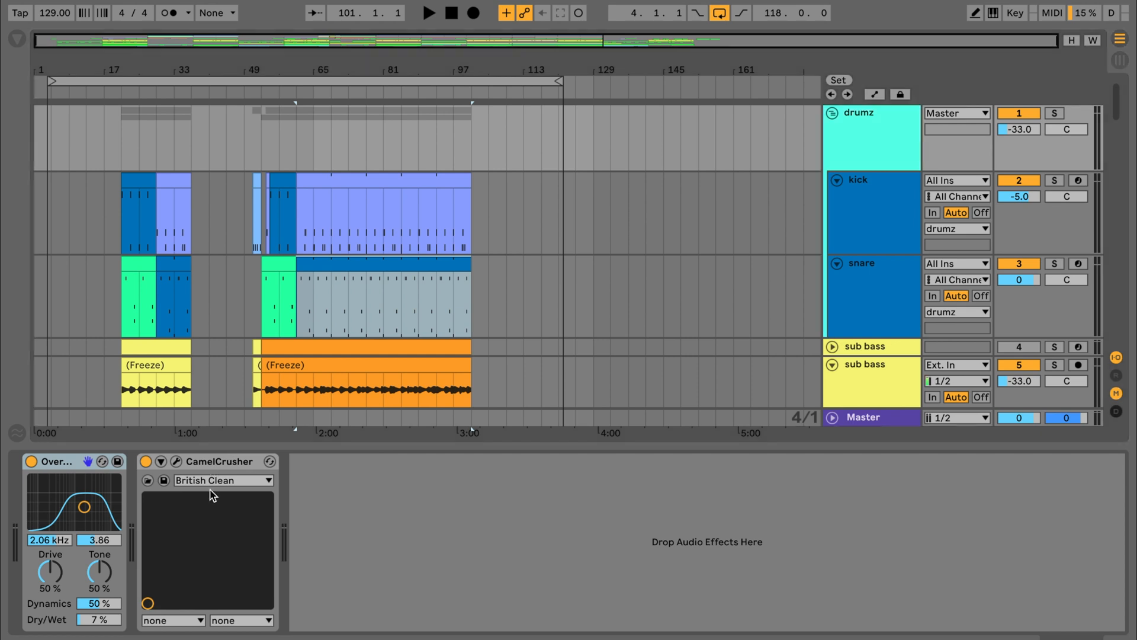
left_click(176, 461)
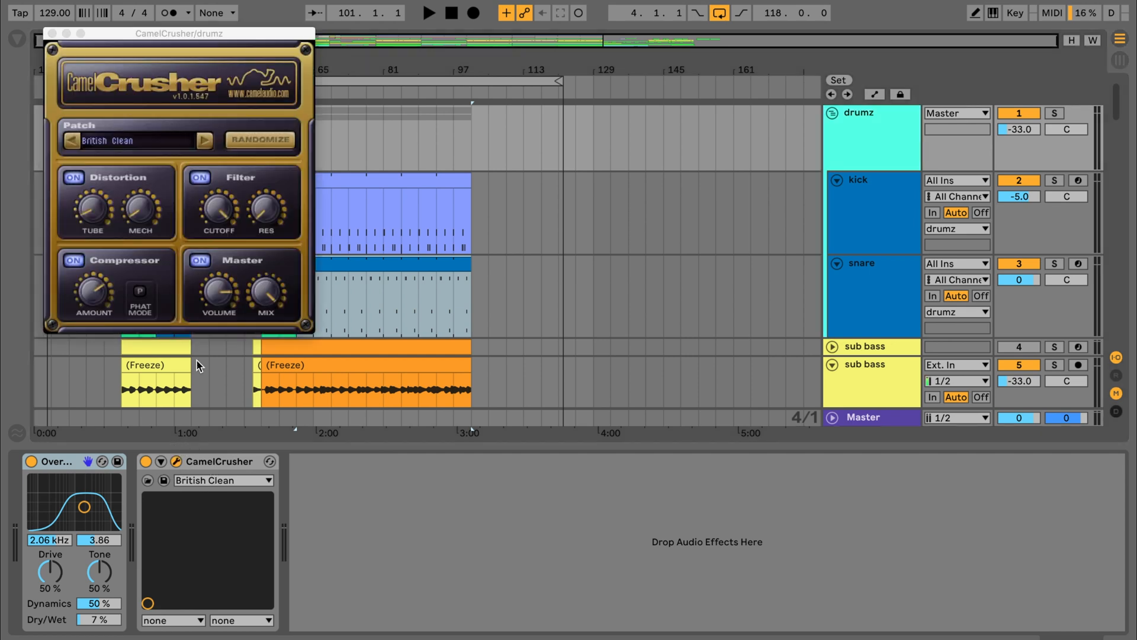
left_click(166, 37)
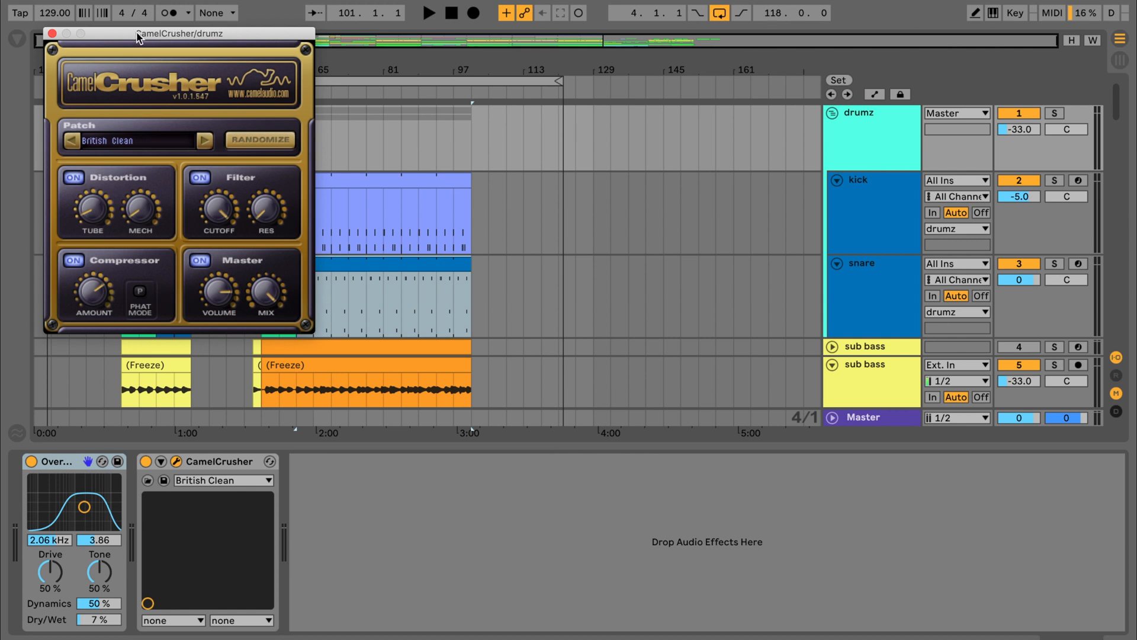
left_click_drag(137, 37, 245, 92)
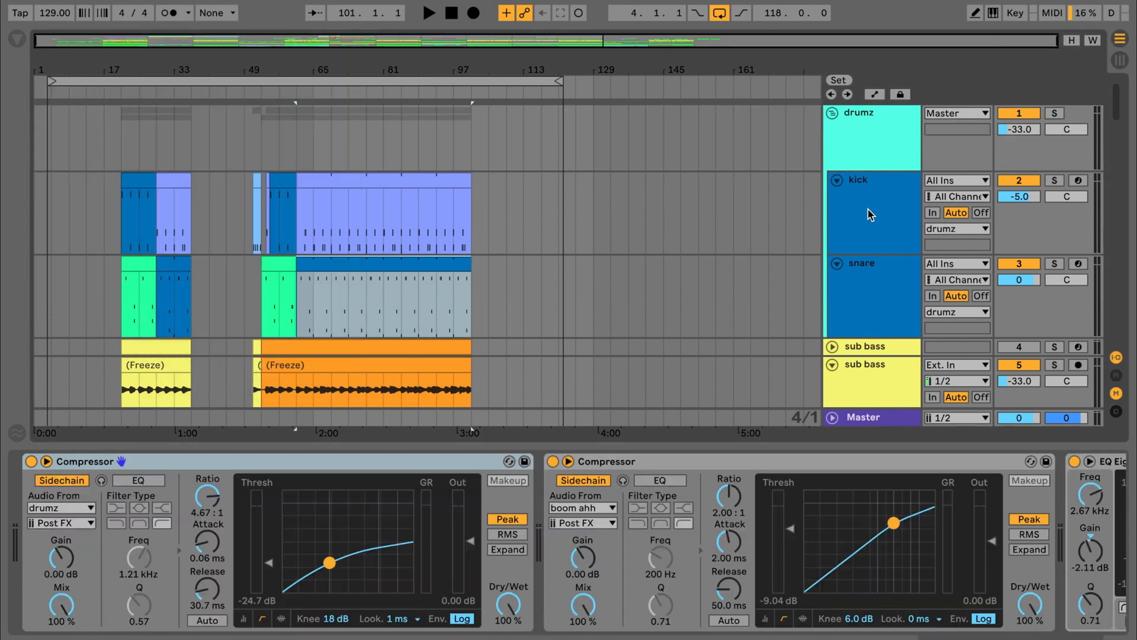
Inspect the frozen sub bass audio track and its long clip, and unfold the deactivated MIDI sub bass track above it.
scroll(868, 211, "down", 5)
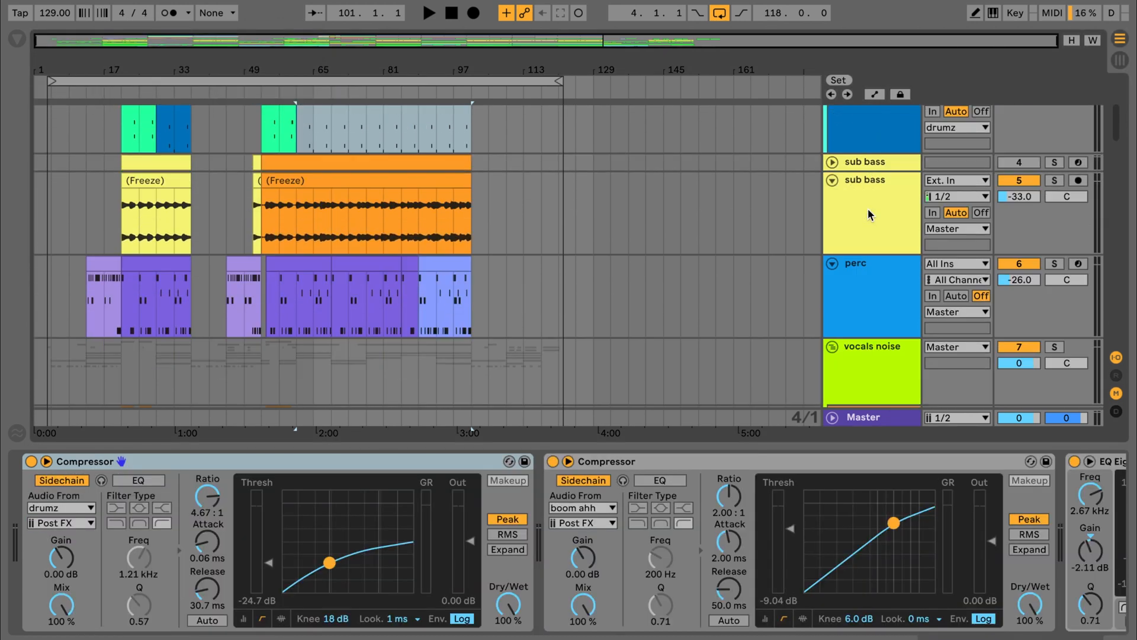
left_click(862, 185)
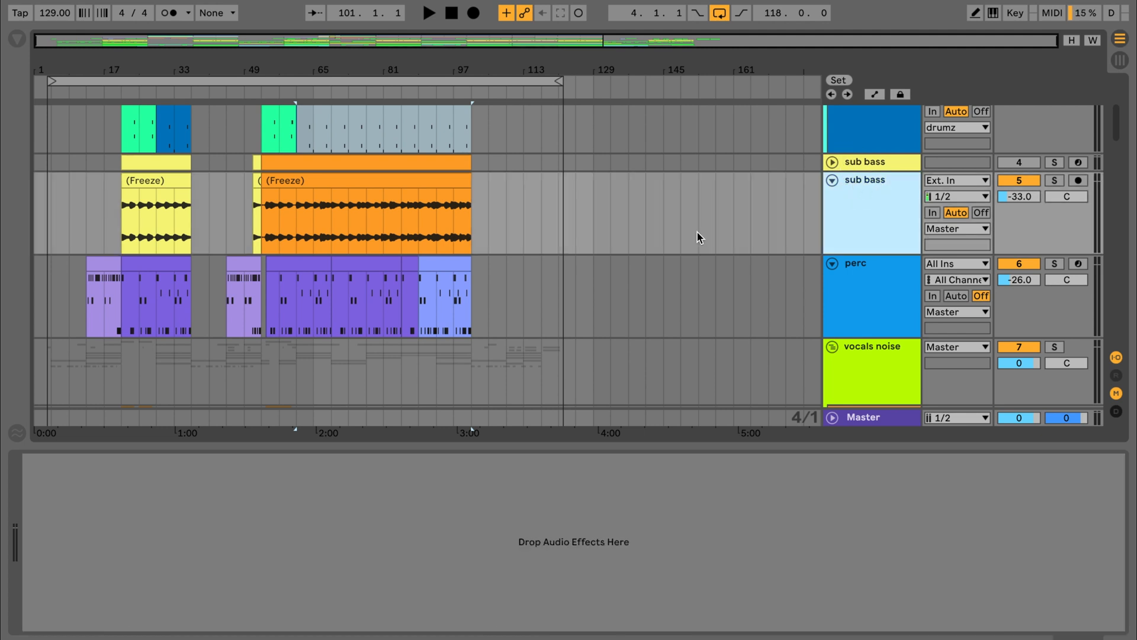
left_click(293, 178)
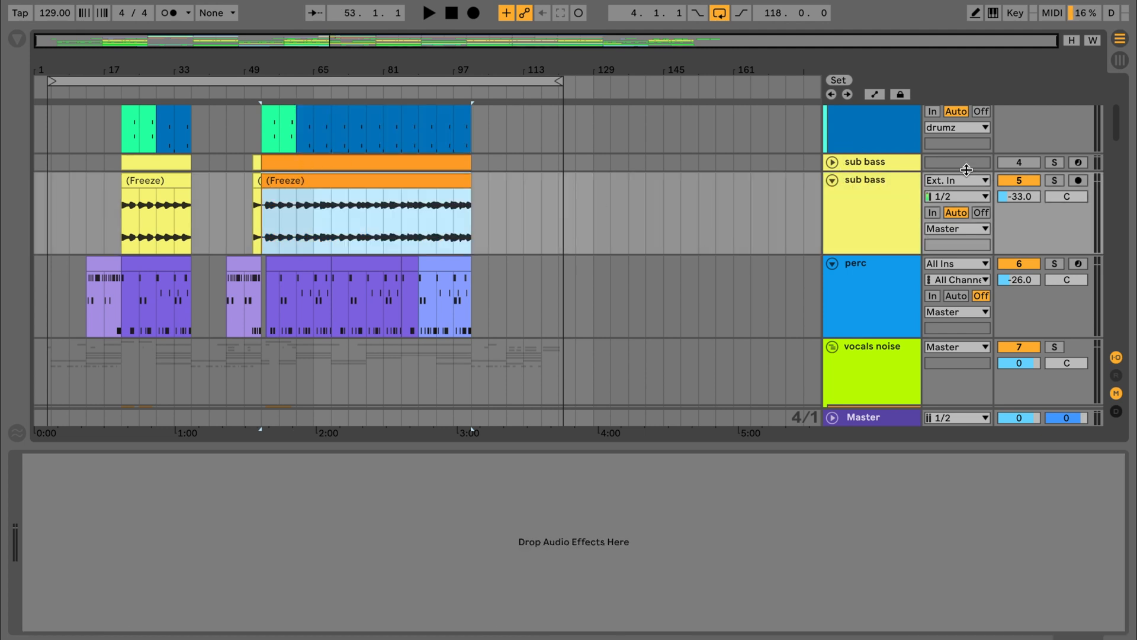
left_click(869, 162)
left_click(832, 162)
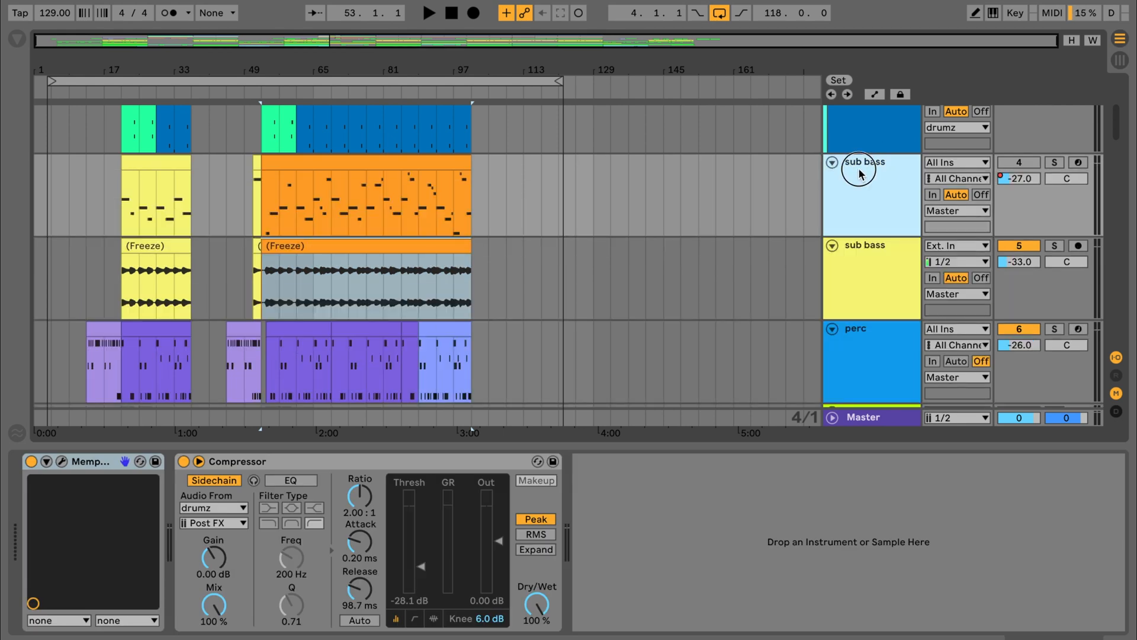
Examine the Memphis (MS-20) synth in its plug-in window, hide the window, and fold the MIDI sub bass track.
left_click(62, 461)
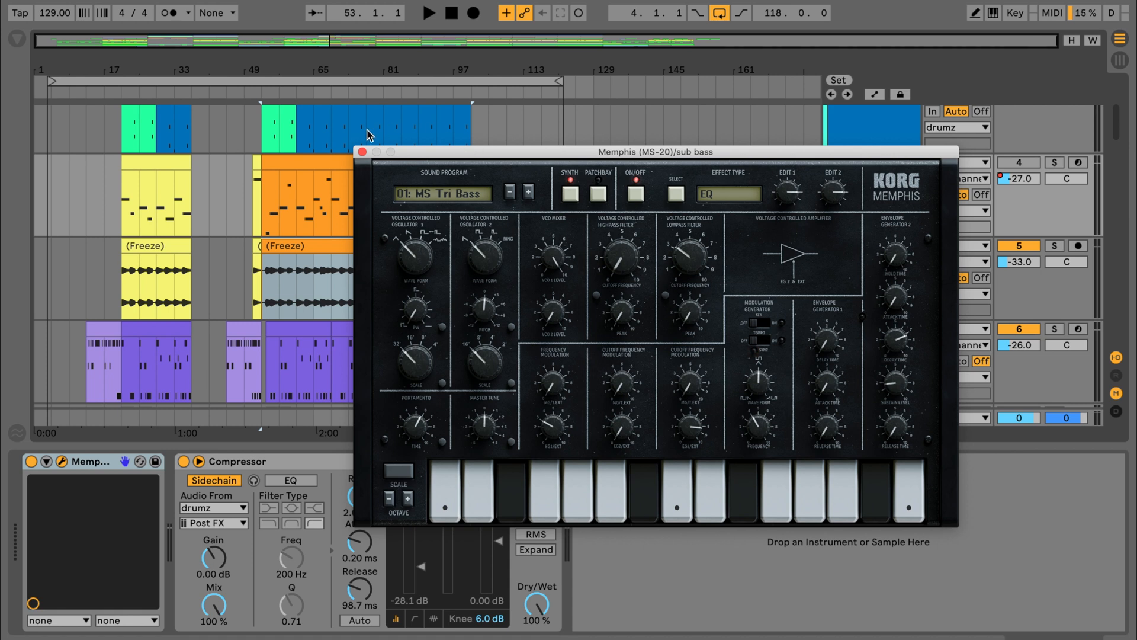
mouse_move(422, 148)
left_mouse_down()
mouse_move(489, 146)
mouse_move(416, 129)
left_mouse_up()
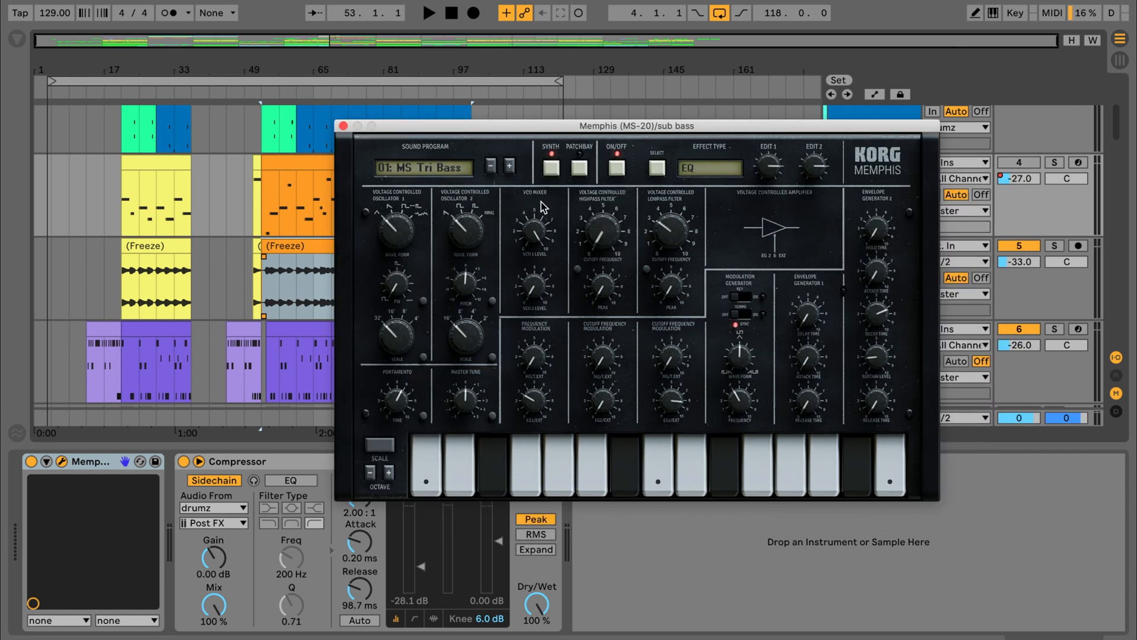
key("ctrl+alt+p")
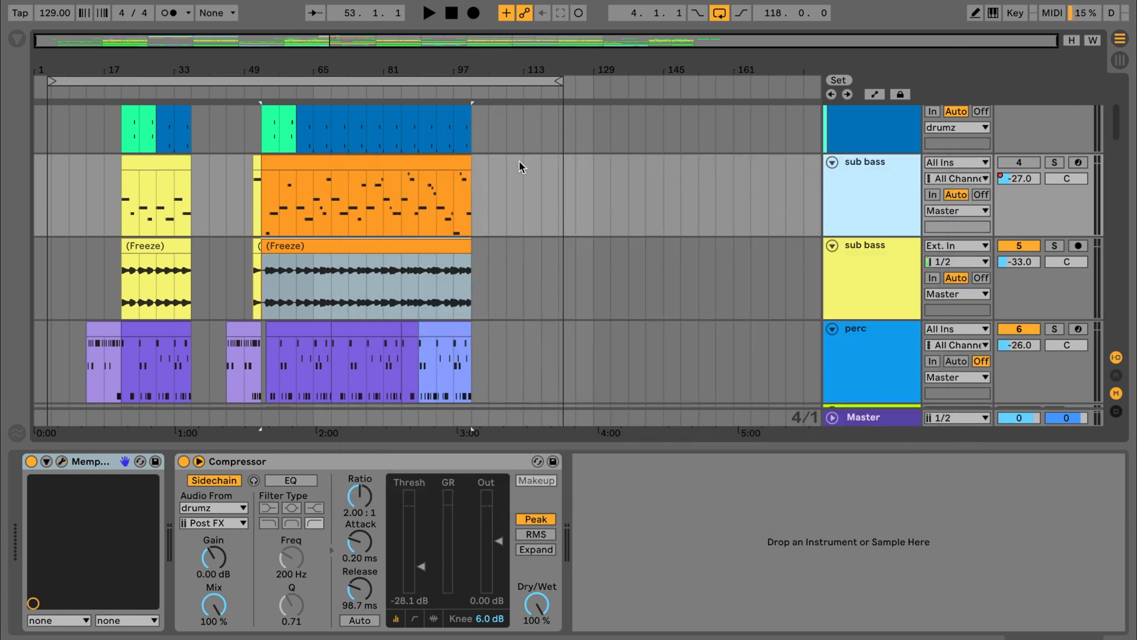
left_click(326, 160)
left_click(832, 163)
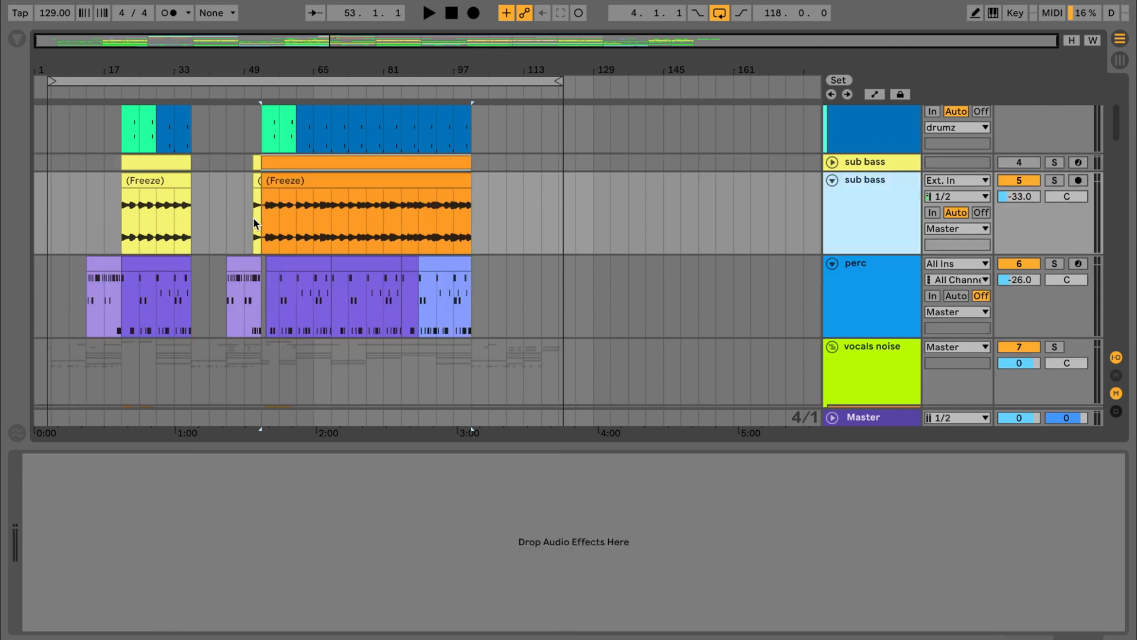
Solo the frozen sub bass track and audition it from its first clip and again from bar 85.
left_click(167, 180)
key("space")
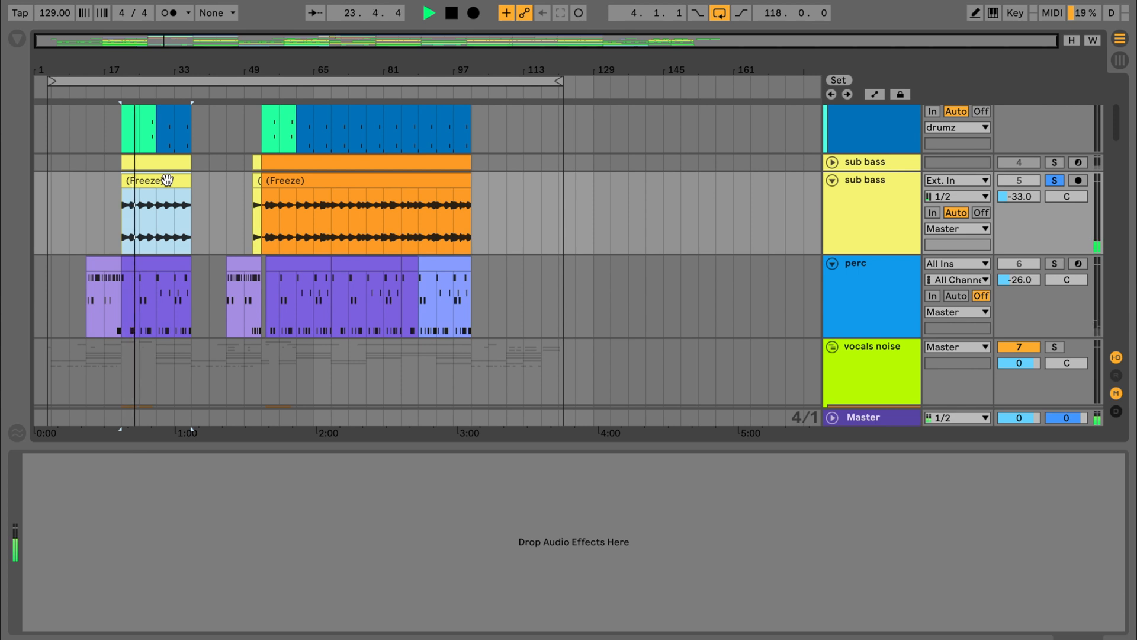
key("space")
scroll(400, 202, "down", 1)
left_click(401, 201)
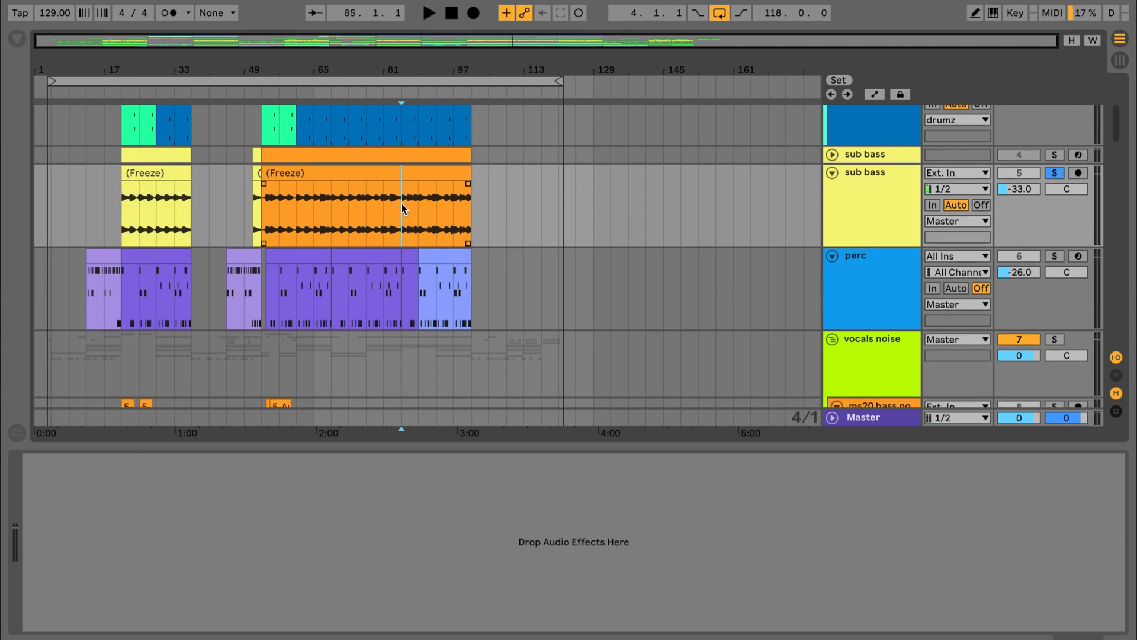
key("space")
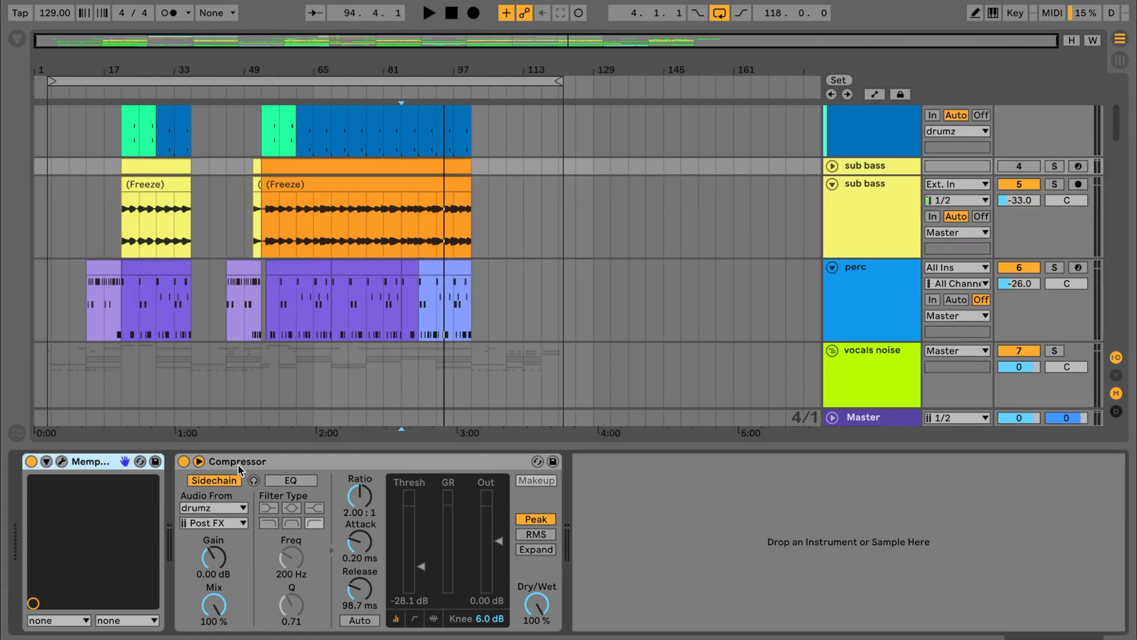
Find the Compressor device by searching the browser for "compre", hide the browser, and select the frozen sub bass track.
key("ctrl+f")
type("compre")
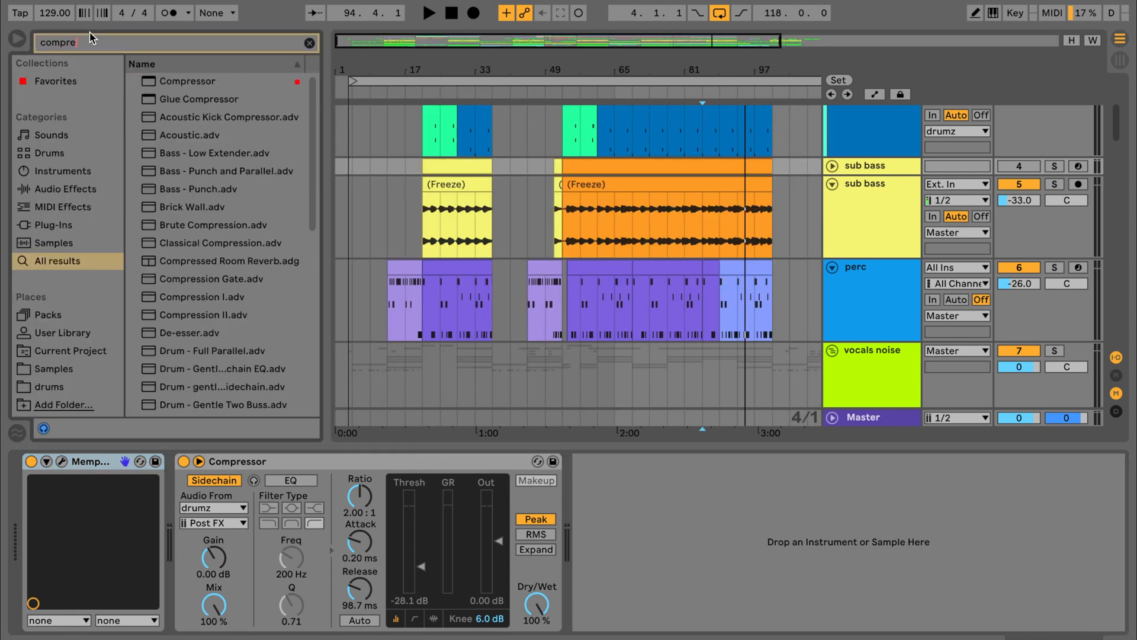
left_click(193, 81)
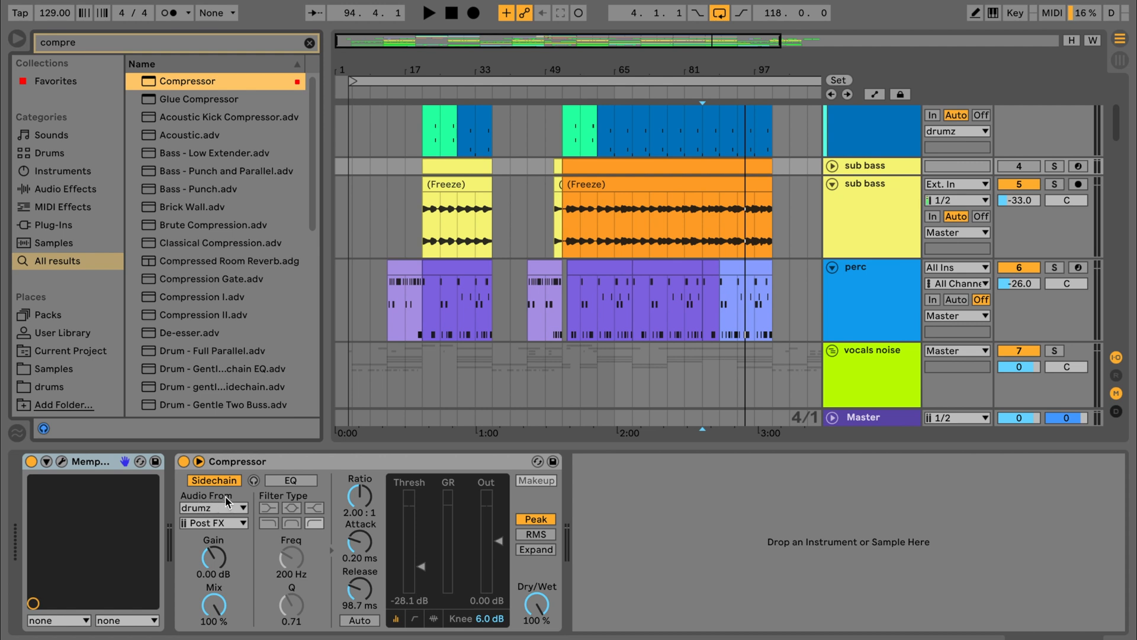
key("ctrl+alt+b")
left_click(879, 209)
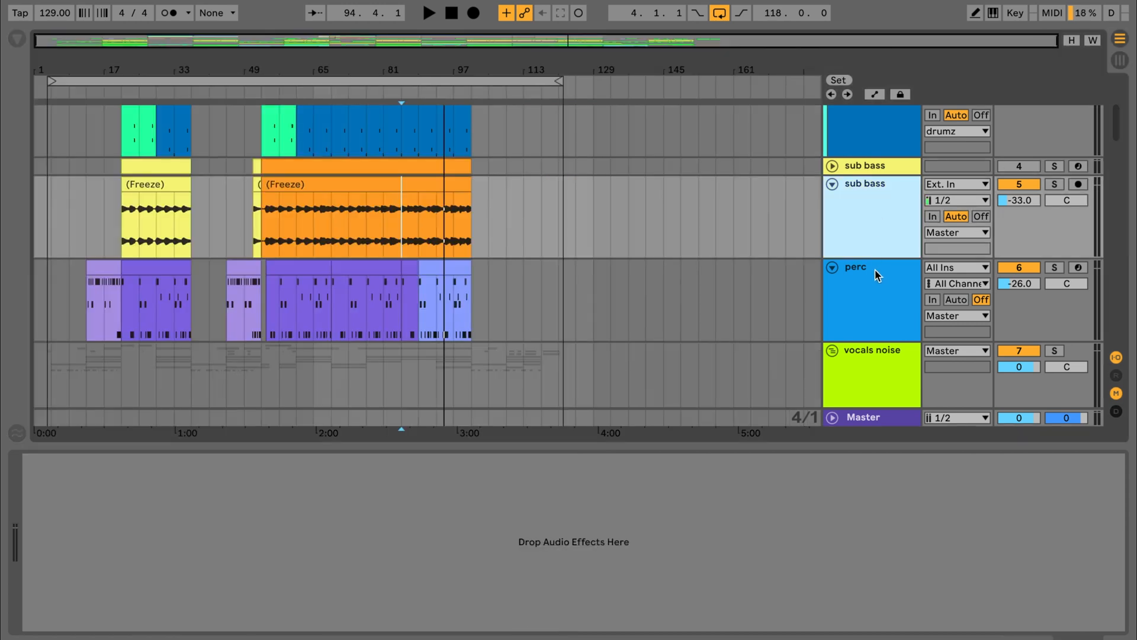
Bring up the perc track's device chain and solo the track.
left_click(878, 273)
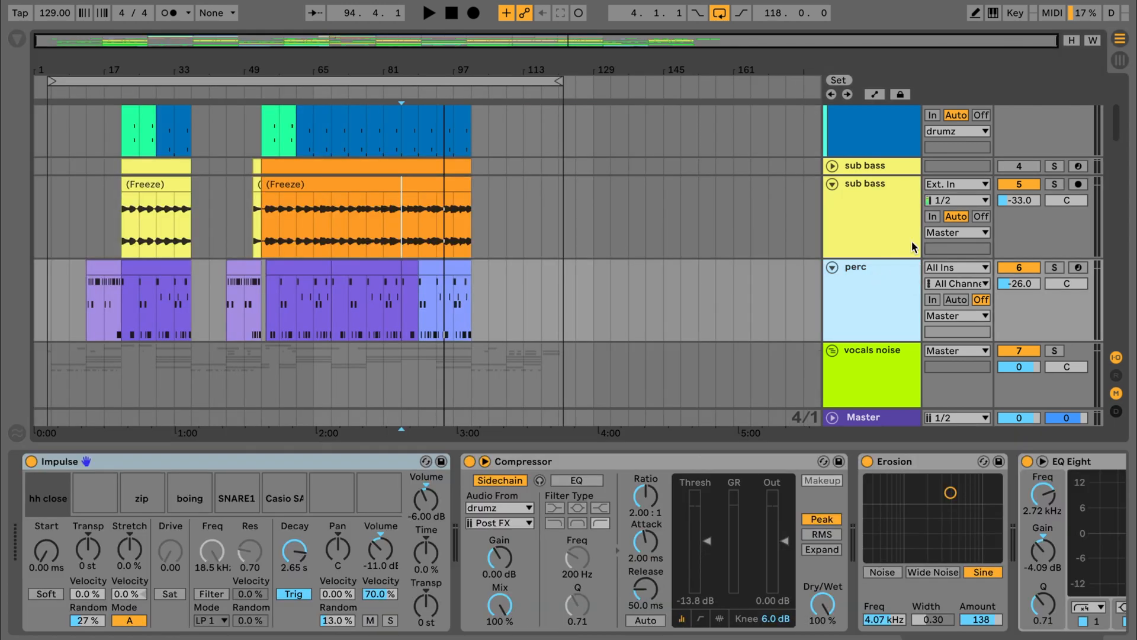
scroll(912, 244, "down", 3)
left_click(1054, 156)
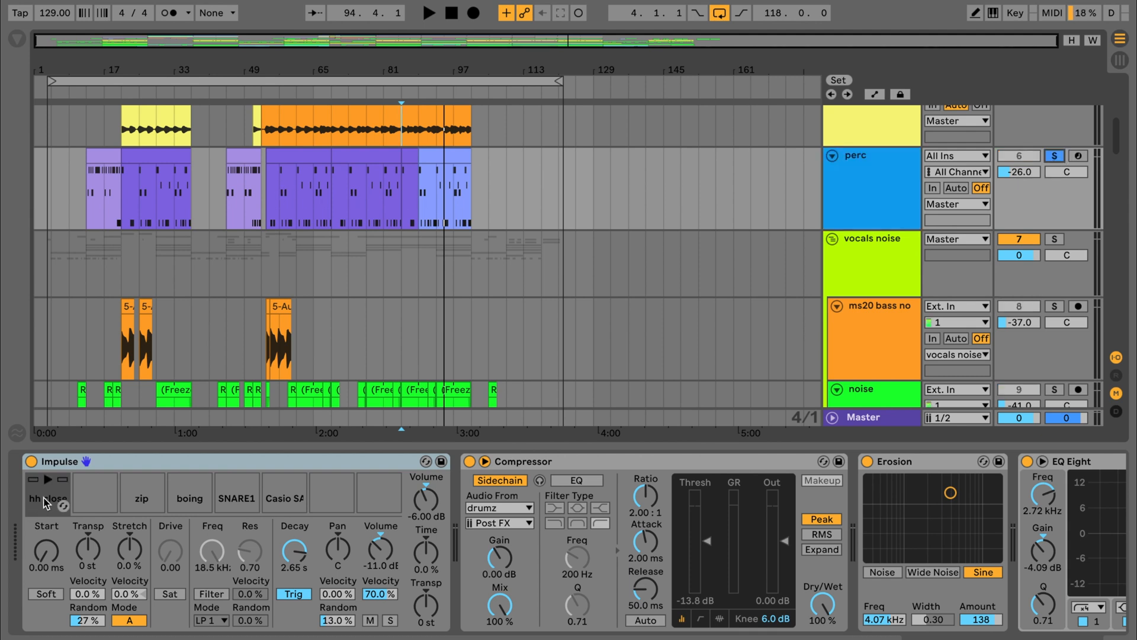
Preview the zip, hh close, boing, SNARE1 and Casio samples in Impulse, and audition the soloed perc track from bar 25.
left_click(142, 481)
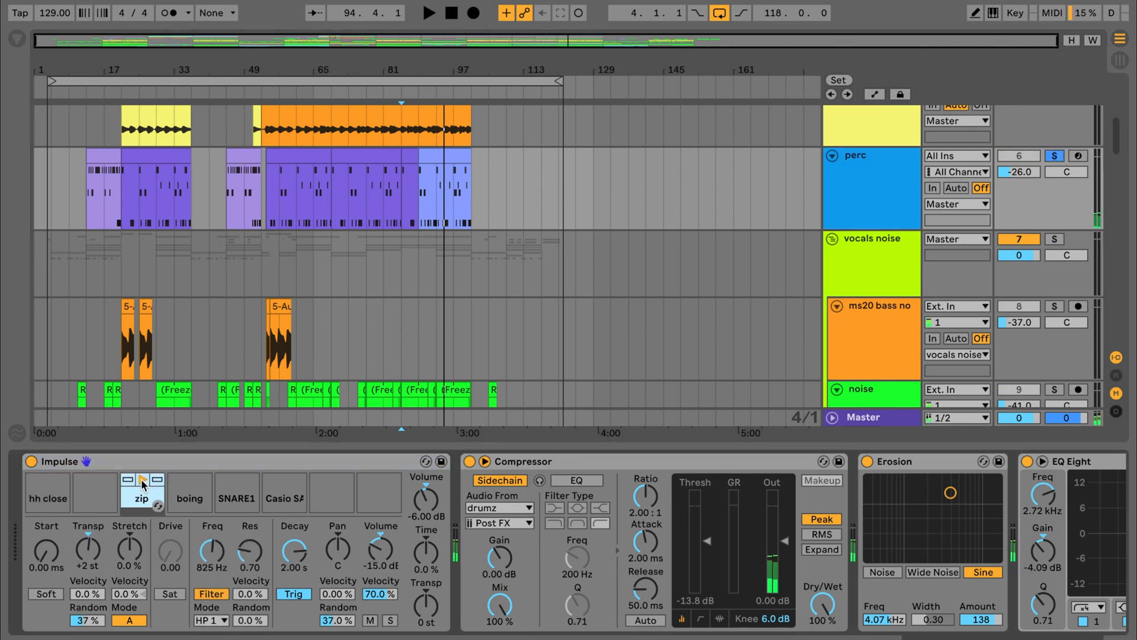
left_click(47, 480)
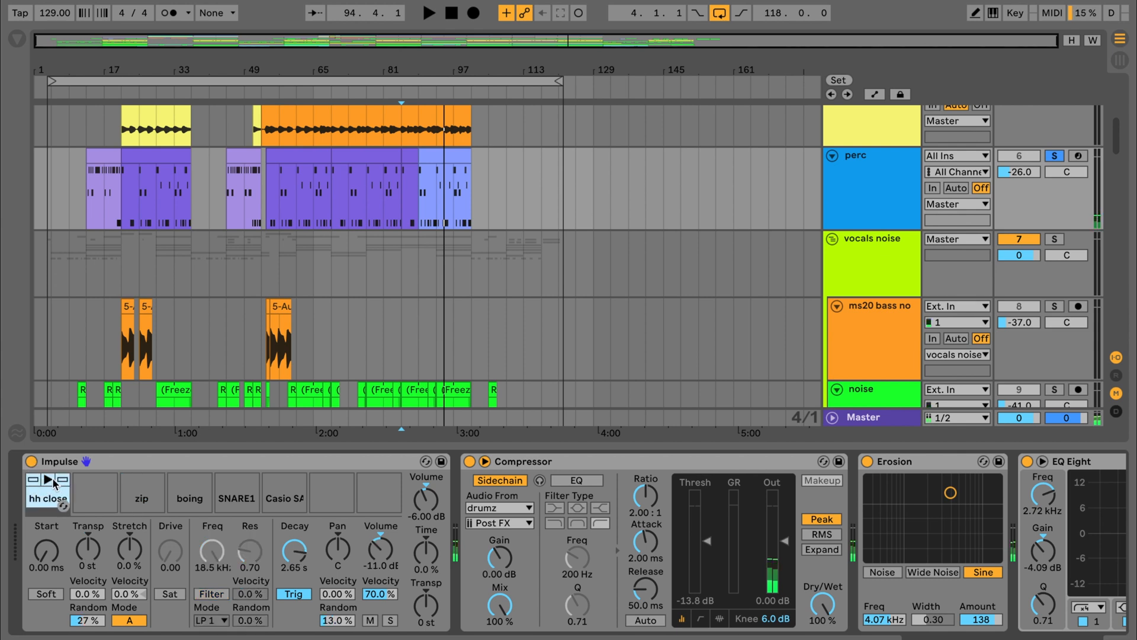
left_click(191, 479)
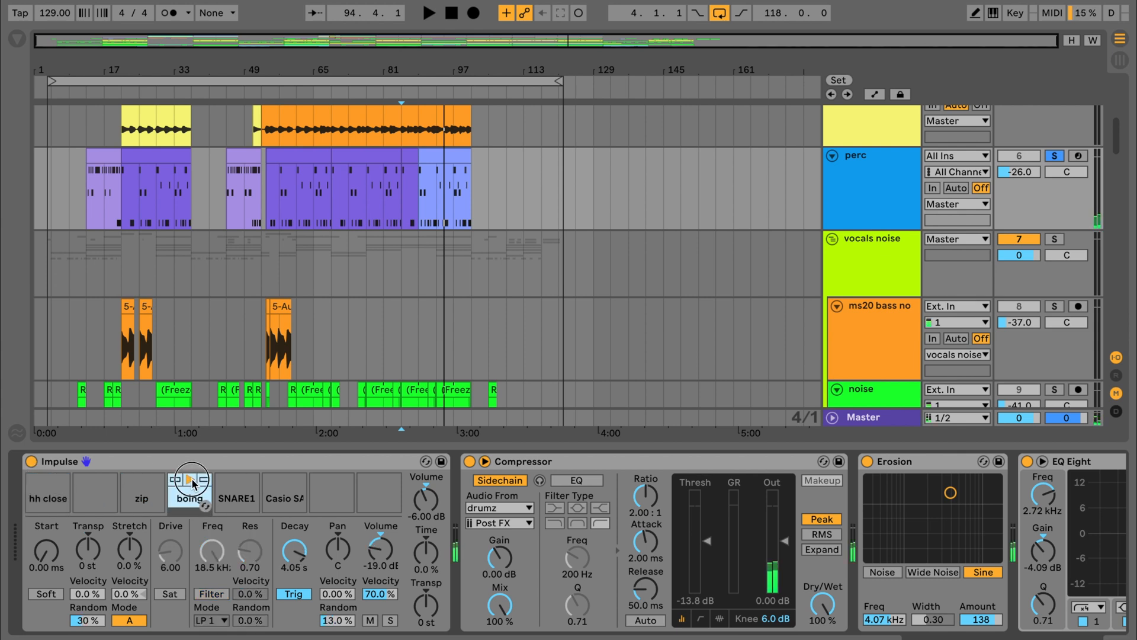
left_click(235, 480)
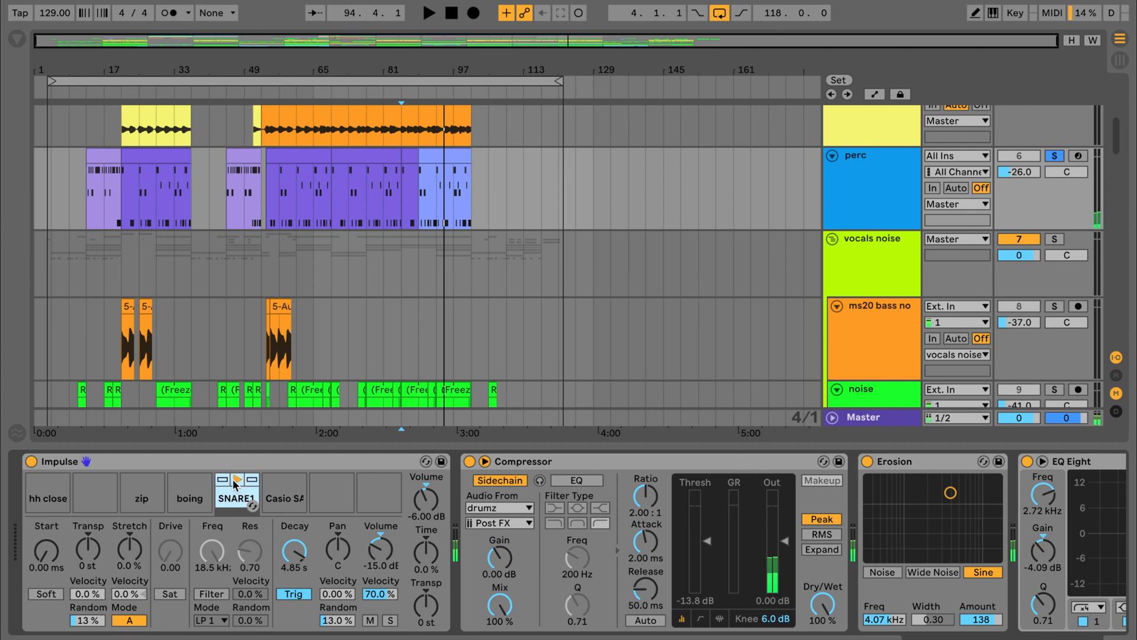
left_click(285, 479)
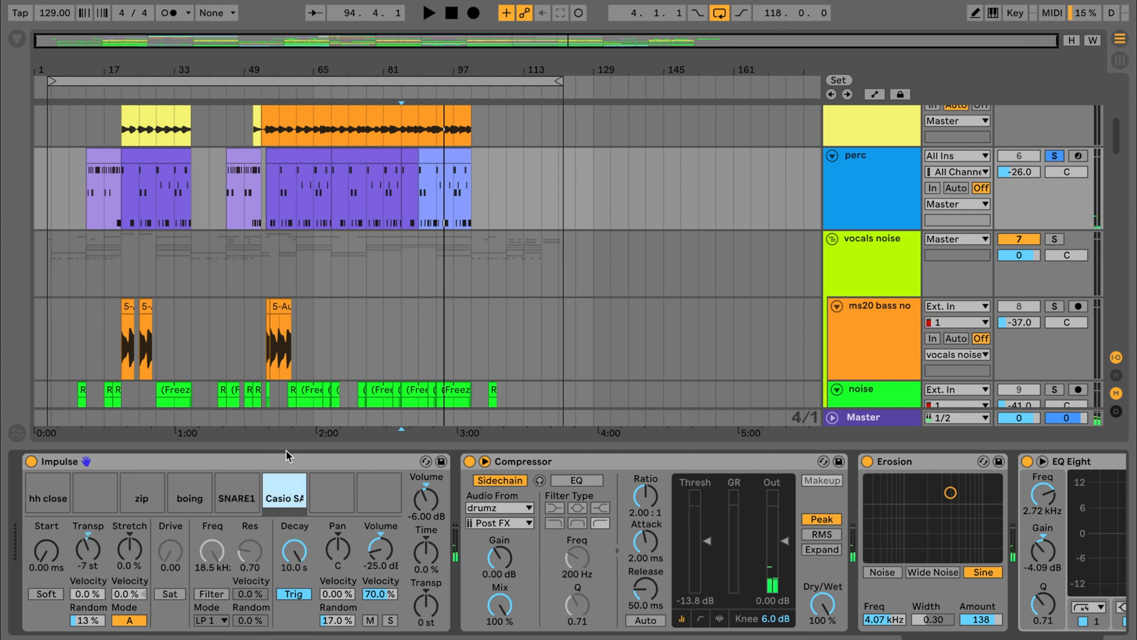
left_click(141, 196)
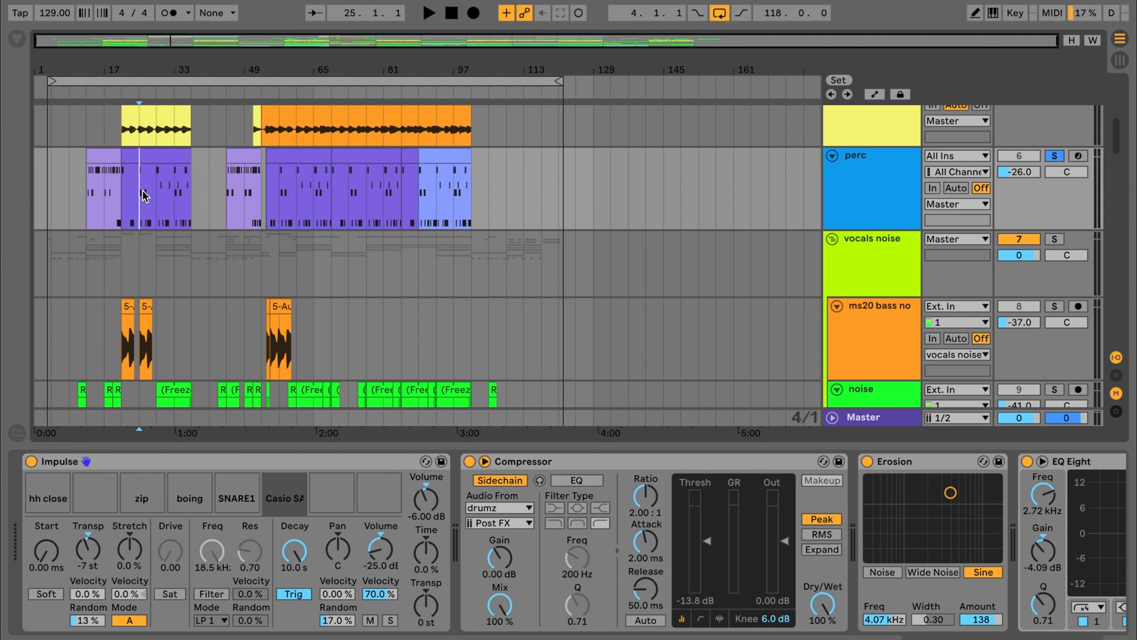
key("space")
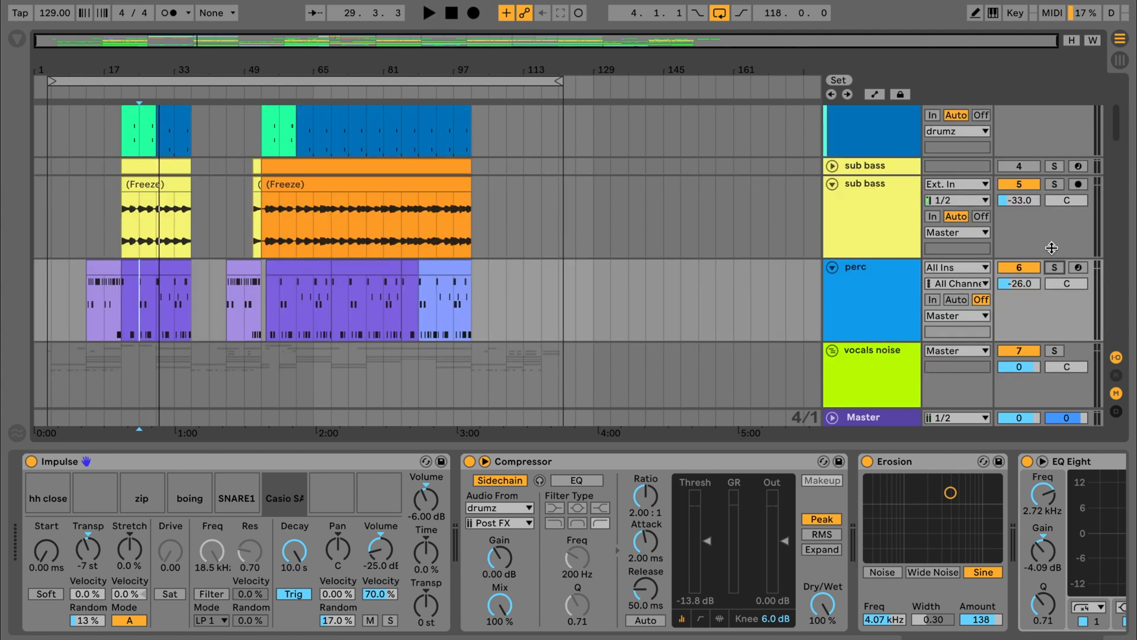
Solo the drumz group, audition it from about bar 59, stop playback and remove the solo.
scroll(1045, 231, "up", 5)
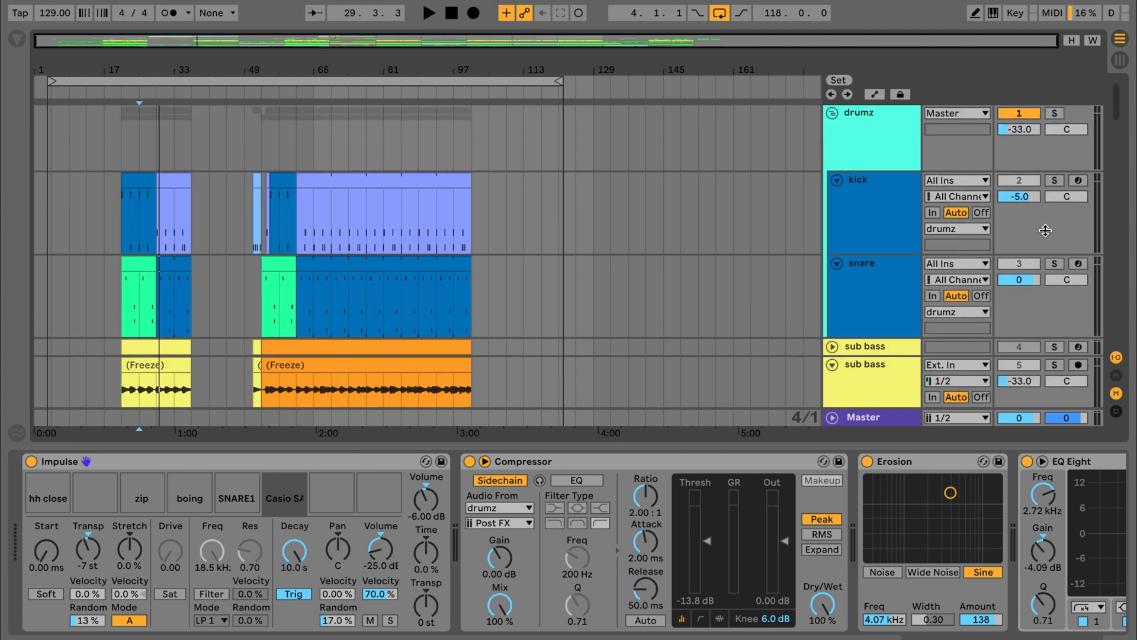
left_click(1054, 112)
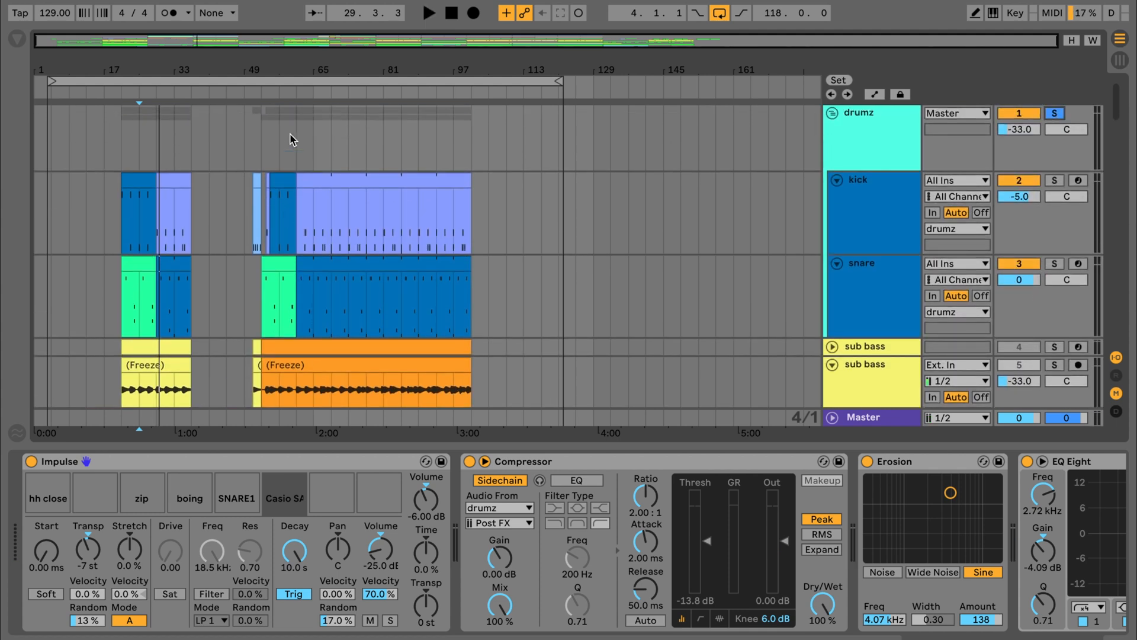
left_click(295, 89)
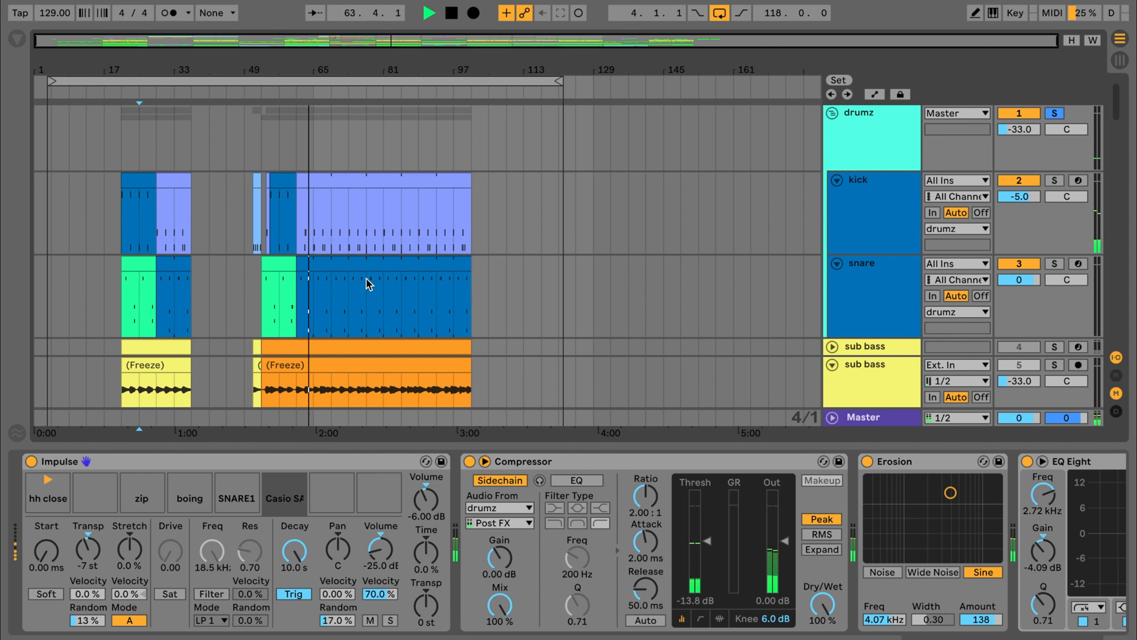
key("space")
left_click(1054, 113)
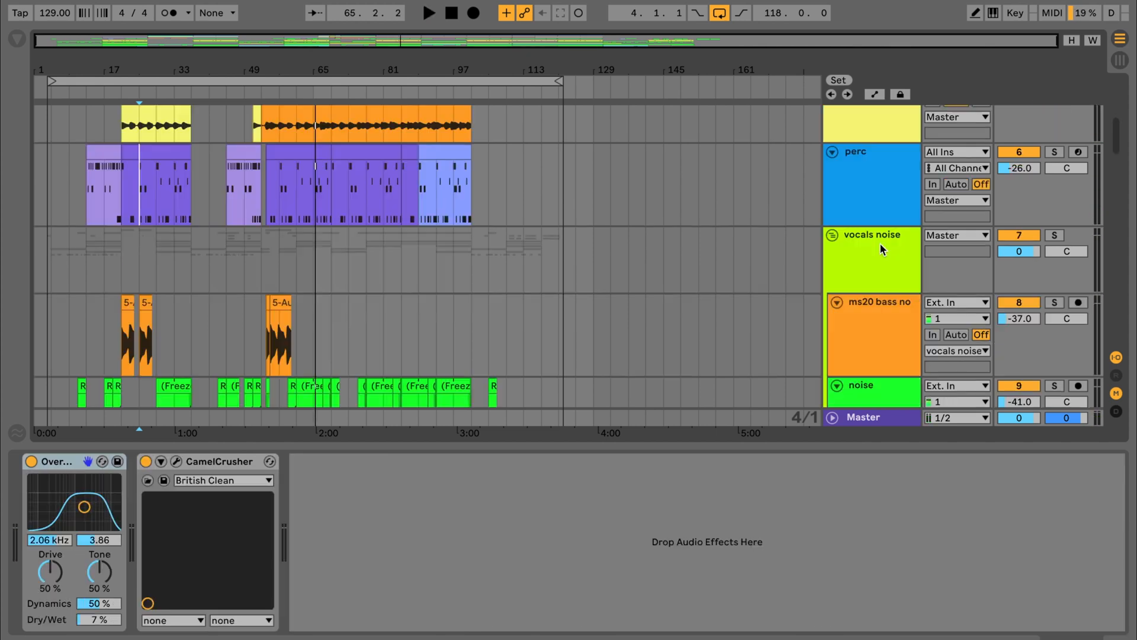
Review the drumz group's Overdrive and CamelCrusher effects and look over the tracks from the drums down to the vocals noise group.
scroll(880, 244, "up", 6)
scroll(880, 244, "up", 2)
scroll(880, 244, "down", 5)
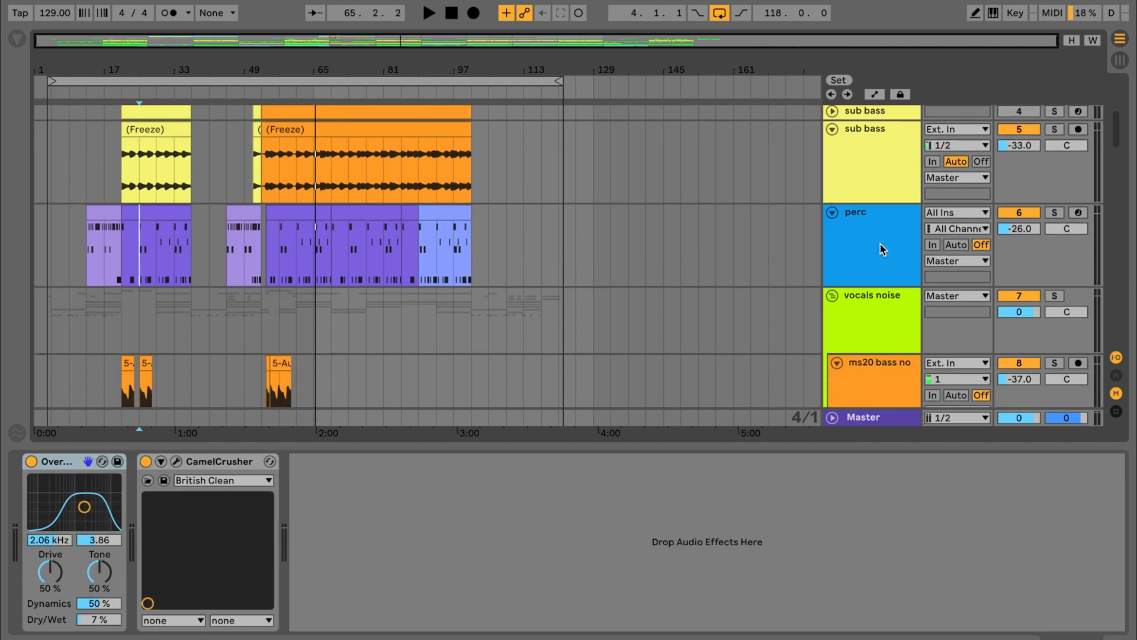
scroll(880, 244, "up", 6)
scroll(880, 244, "down", 5)
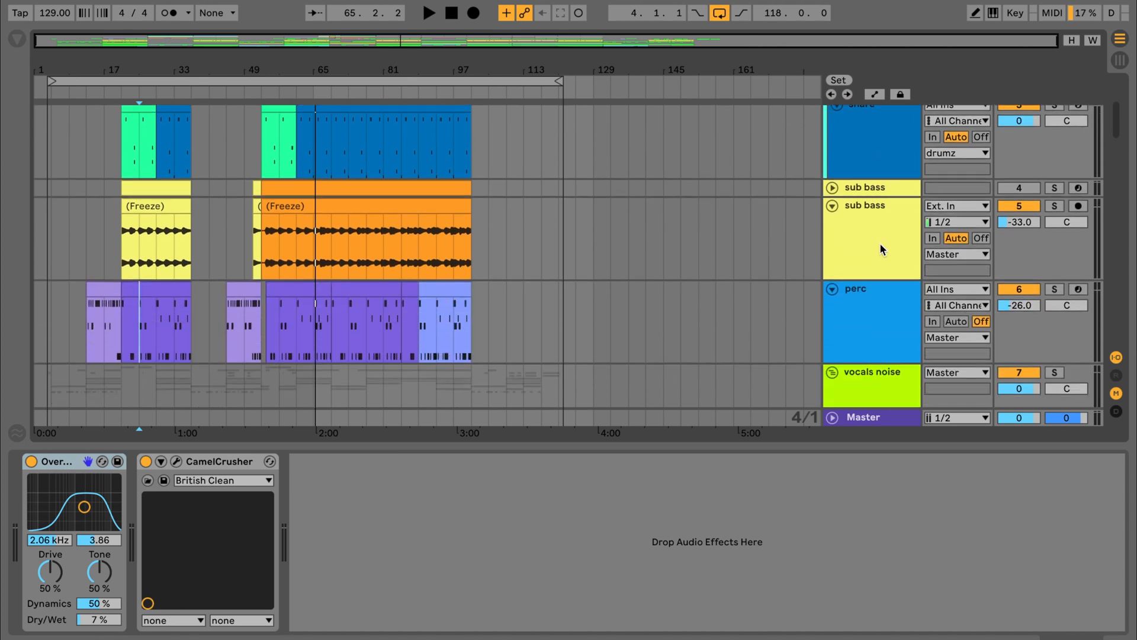
scroll(880, 244, "up", 5)
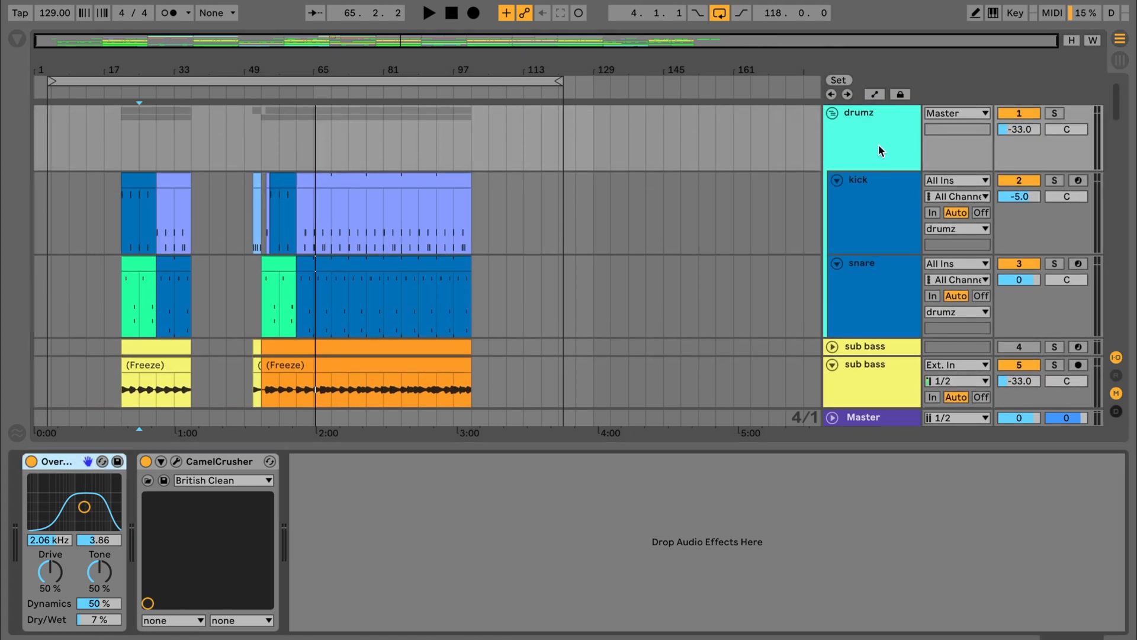
scroll(882, 297, "down", 7)
scroll(882, 297, "up", 2)
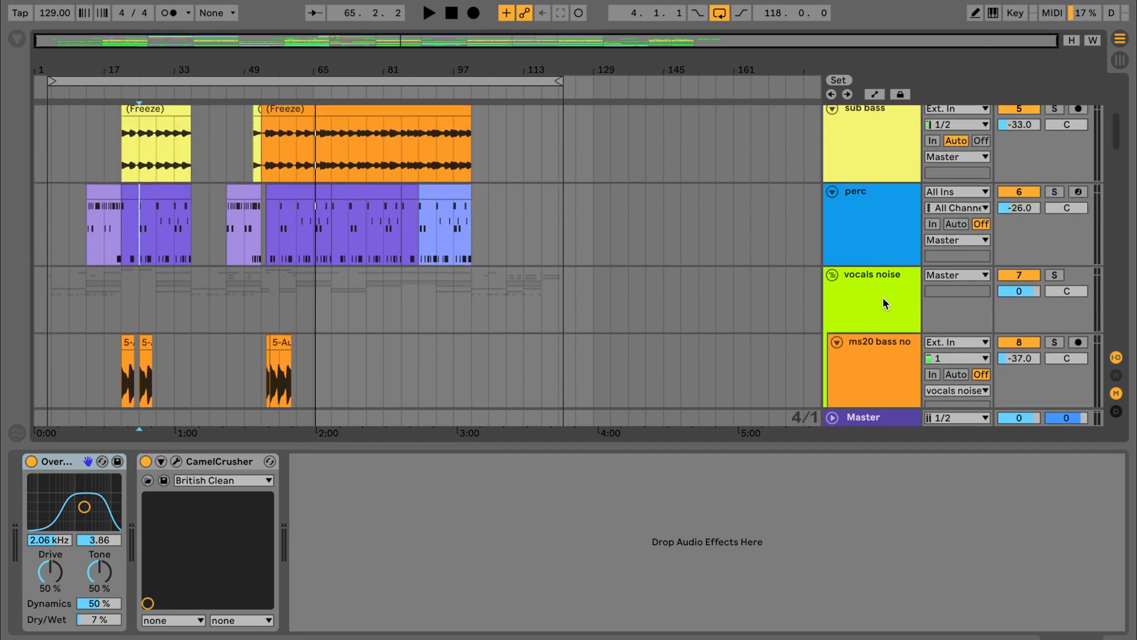
Examine the perc track's effects chain from the sidechained Compressor through Erosion, EQ Eight and the WIDEN - 23 panned rack to the Limiter.
left_click(885, 228)
scroll(652, 561, "right", 1)
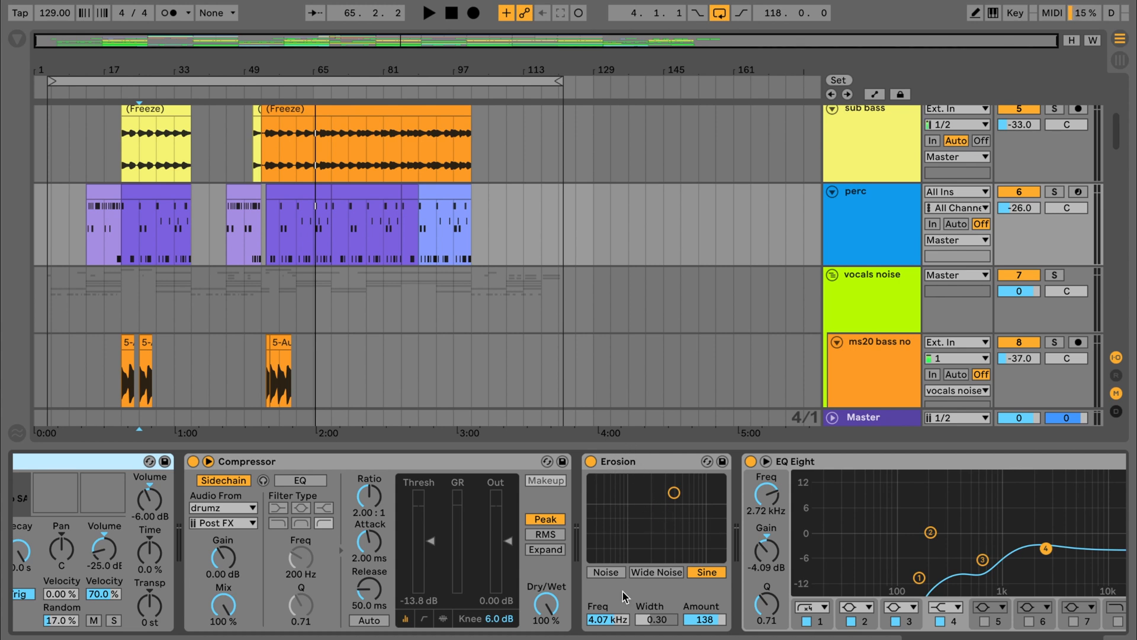
scroll(623, 592, "right", 10)
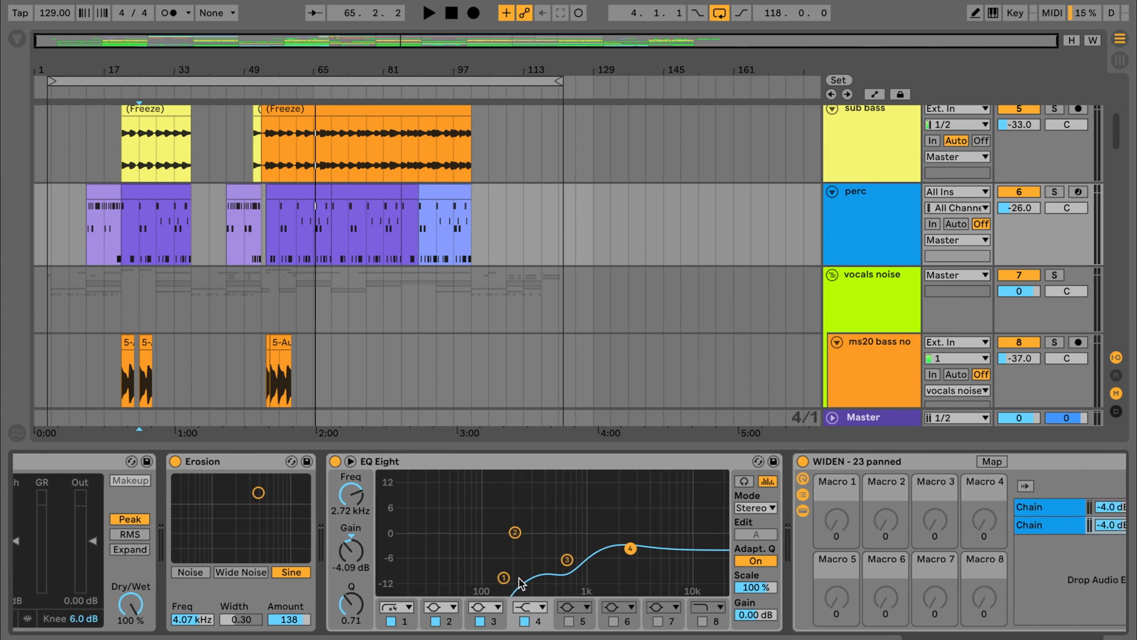
scroll(734, 565, "right", 10)
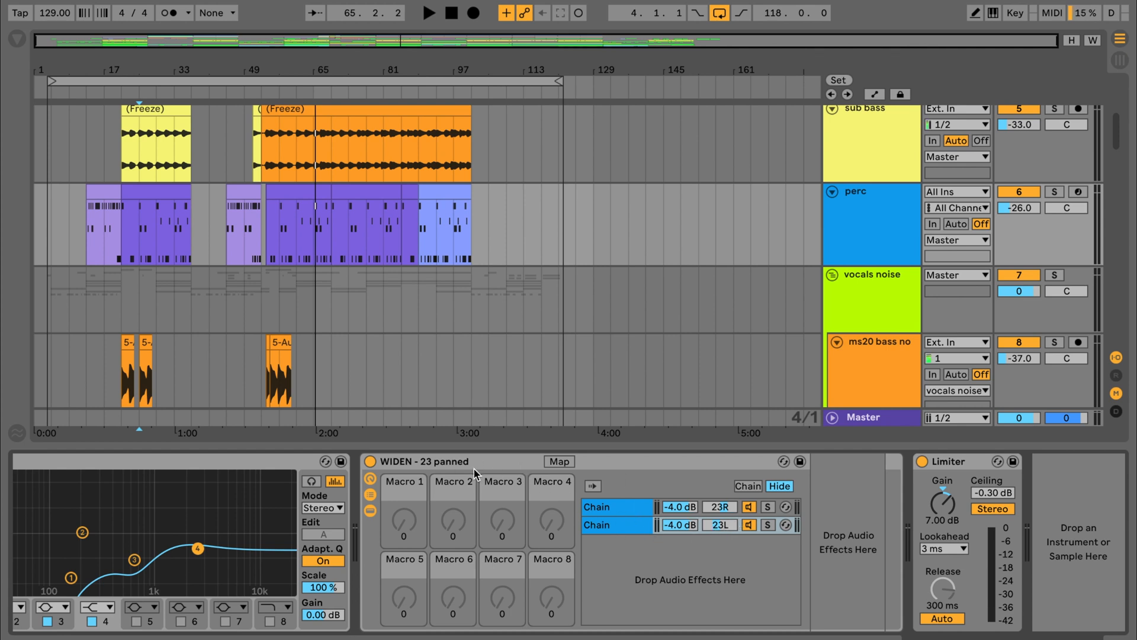
Select the vocals noise group to show its effects and look through the noise, vocals and harmony tracks it contains.
scroll(884, 137, "down", 2)
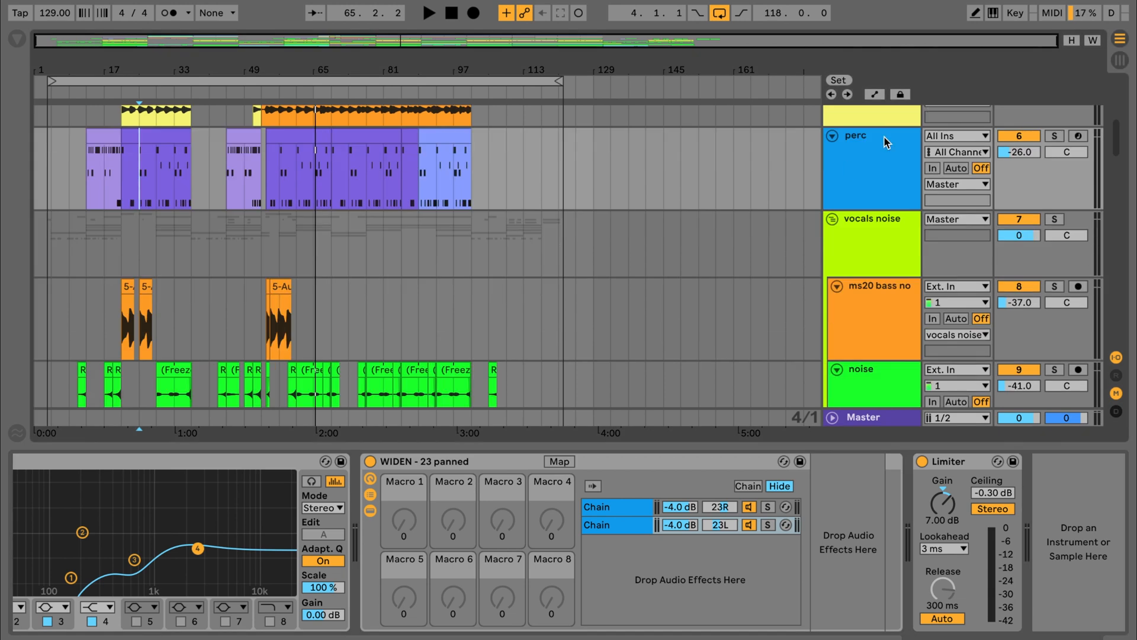
left_click(867, 222)
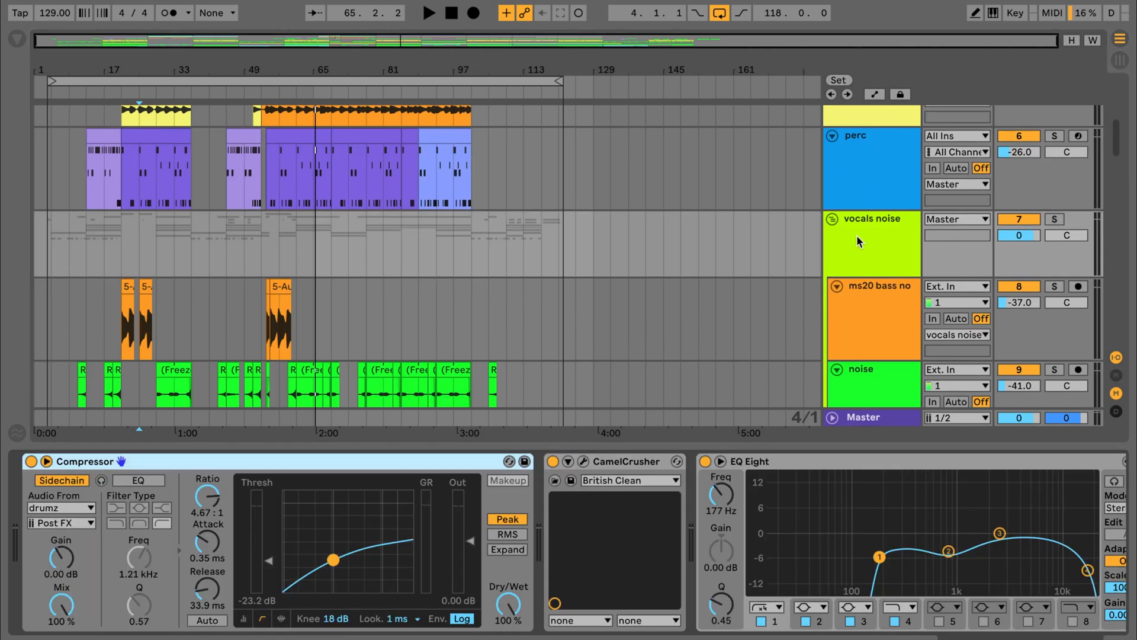
scroll(864, 228, "down", 4)
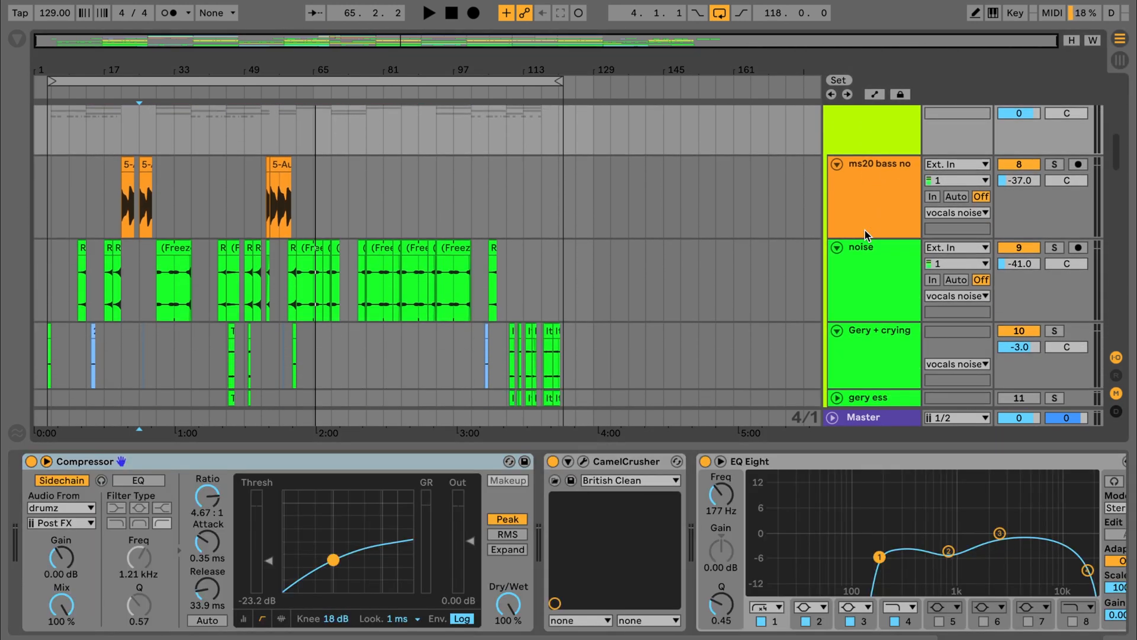
scroll(864, 229, "down", 1)
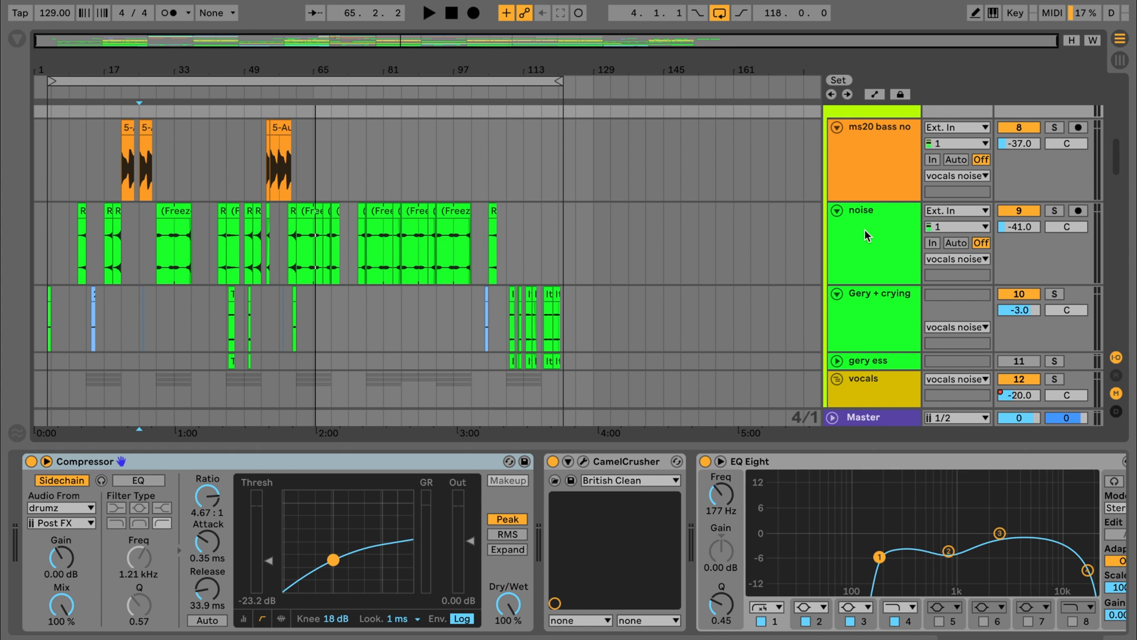
scroll(443, 244, "down", 15)
scroll(443, 244, "up", 8)
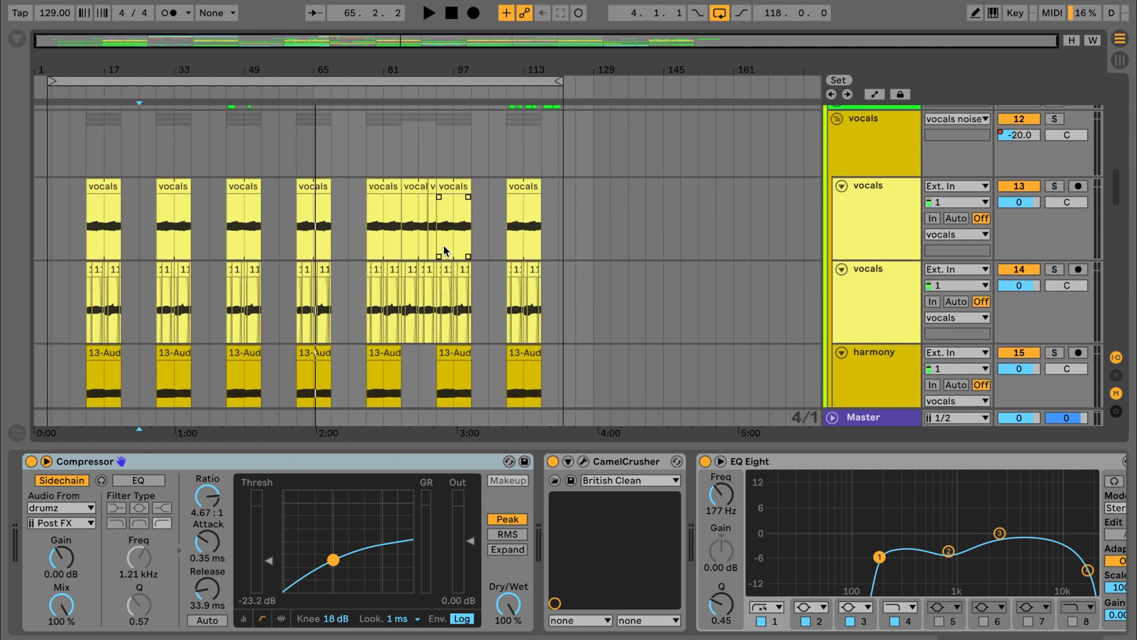
Solo the vocals noise group and audition it up to about bar 20.
scroll(443, 244, "up", 10)
key("space")
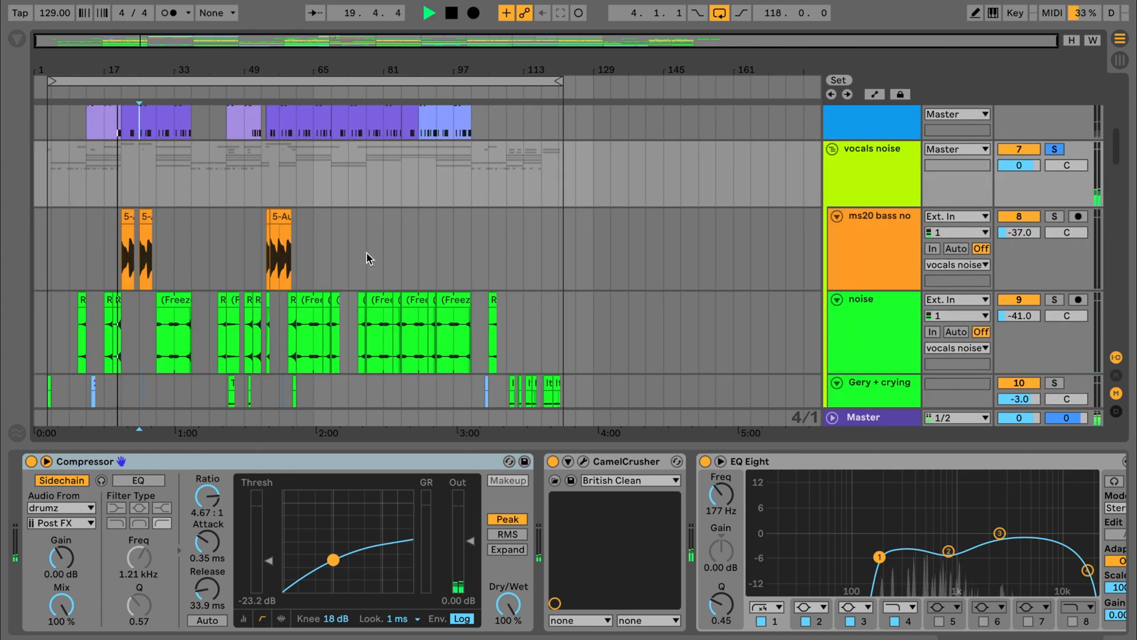
key("space")
Select the clip at bar 29 on the first track inside the vocals group and audition the vocals from there.
scroll(314, 237, "down", 3)
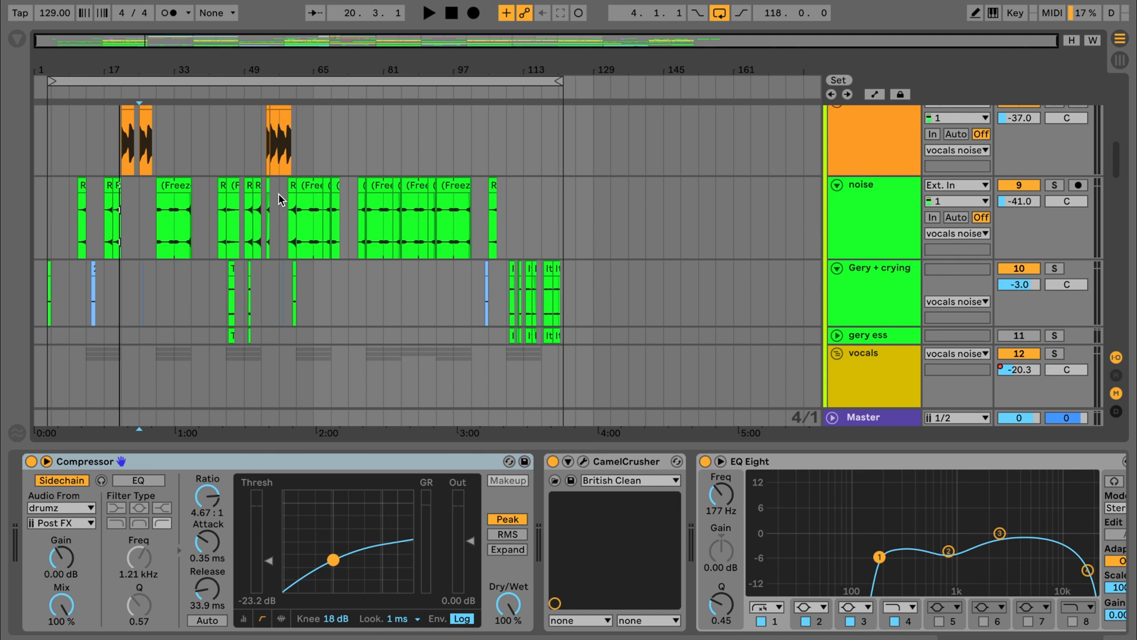
scroll(278, 193, "up", 5)
scroll(278, 191, "up", 5)
scroll(278, 190, "left", 4)
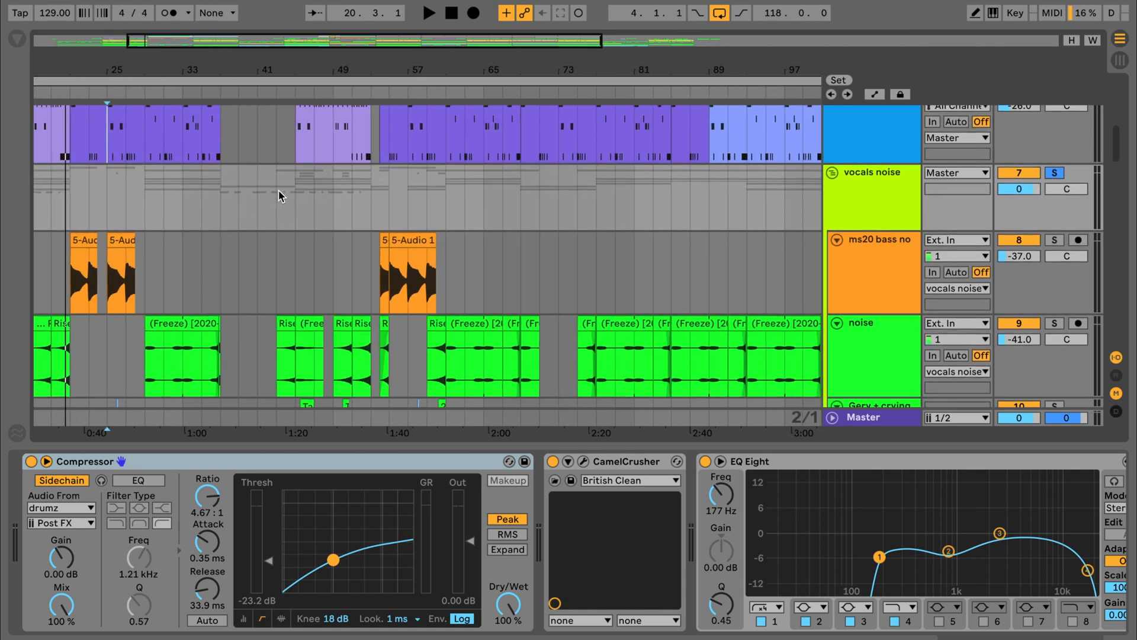
scroll(280, 196, "down", 5)
scroll(279, 196, "left", 4)
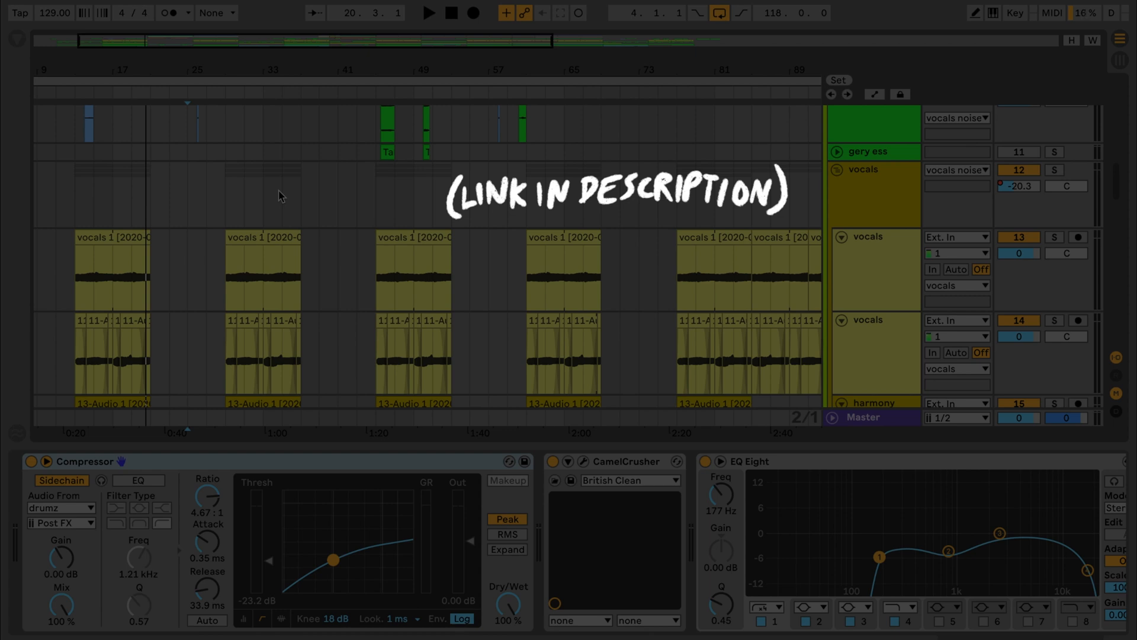
left_click(255, 233)
scroll(255, 233, "down", 3)
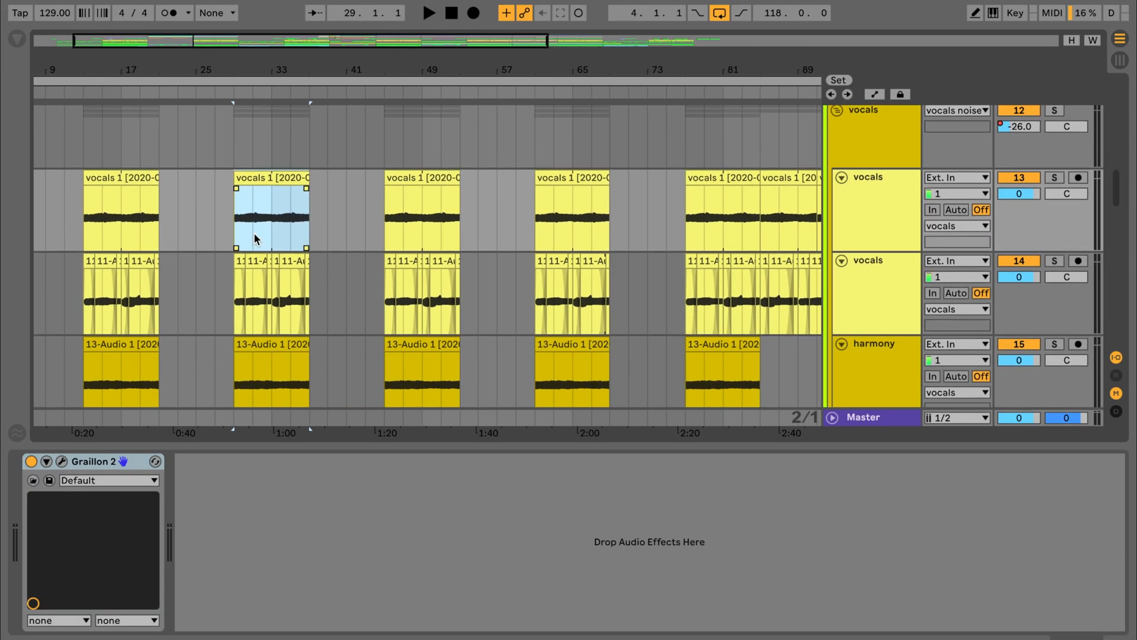
key("space")
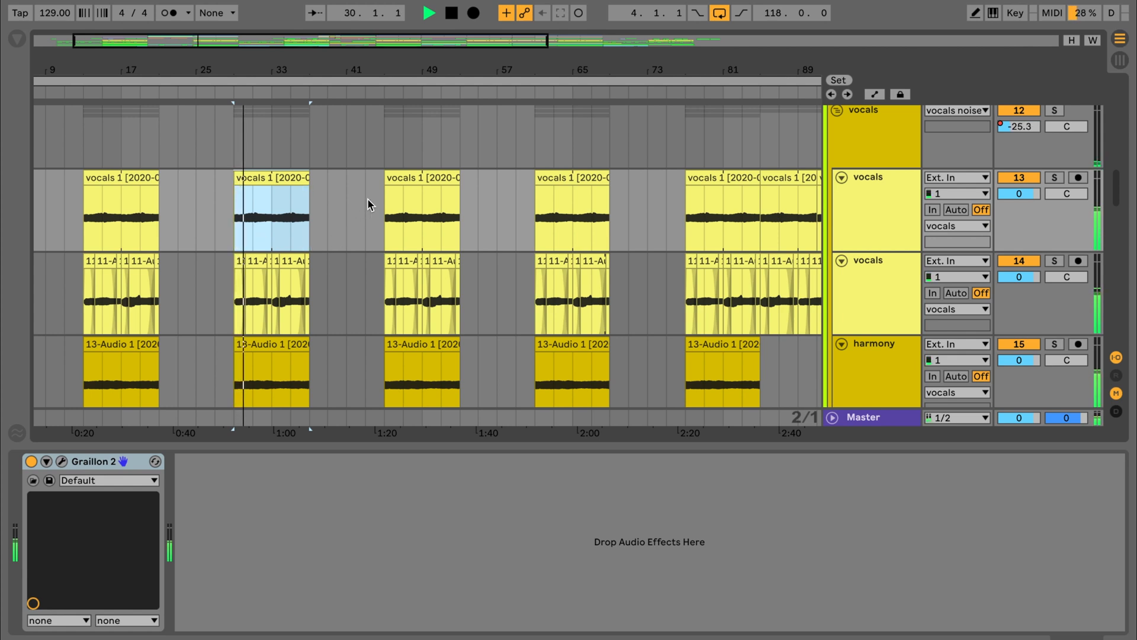
Examine the vocals group's Chorus, Phaser, EQ Eight and Auto Filter effects during playback.
left_click(444, 143)
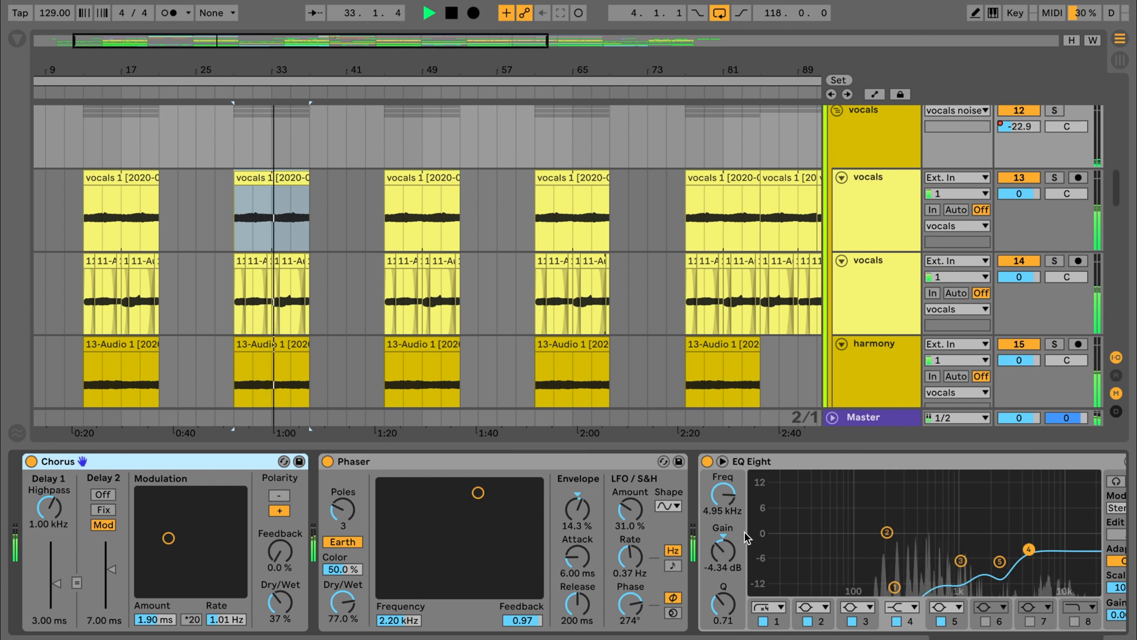
scroll(747, 537, "right", 5)
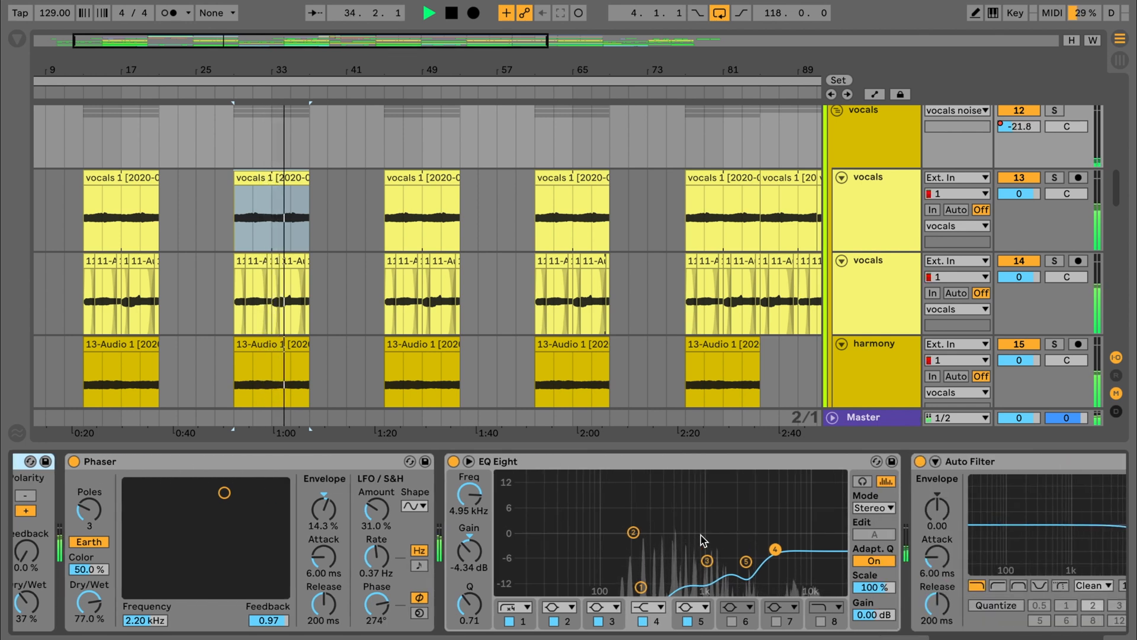
scroll(701, 535, "right", 4)
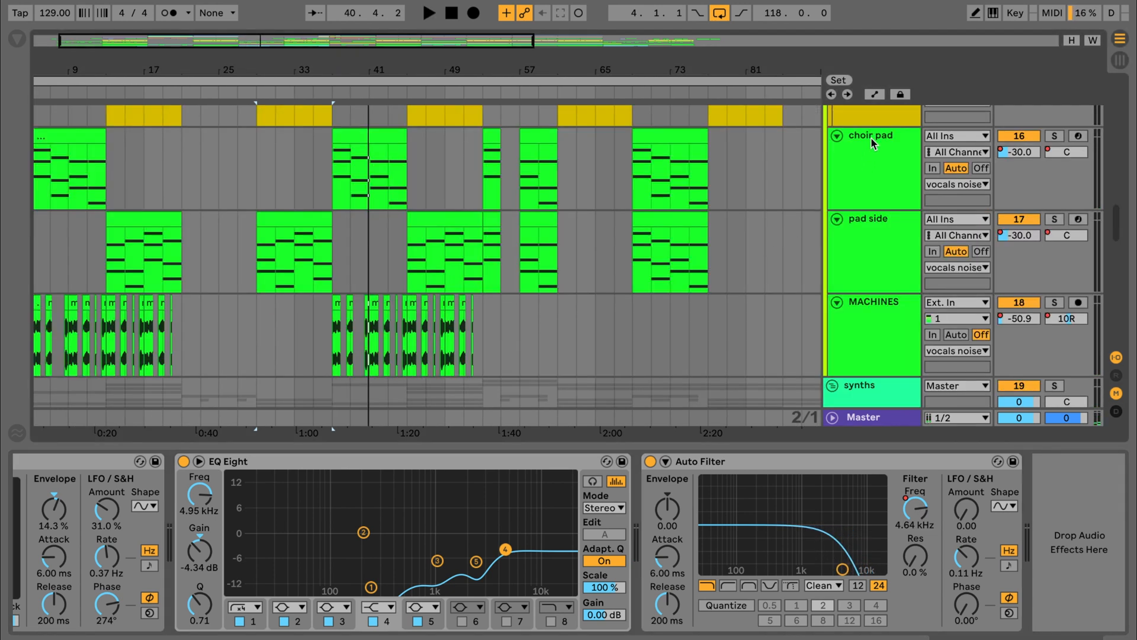
Show the choir pad track's Analog instrument, solo the track and audition its clip at bar 37.
left_click(870, 137)
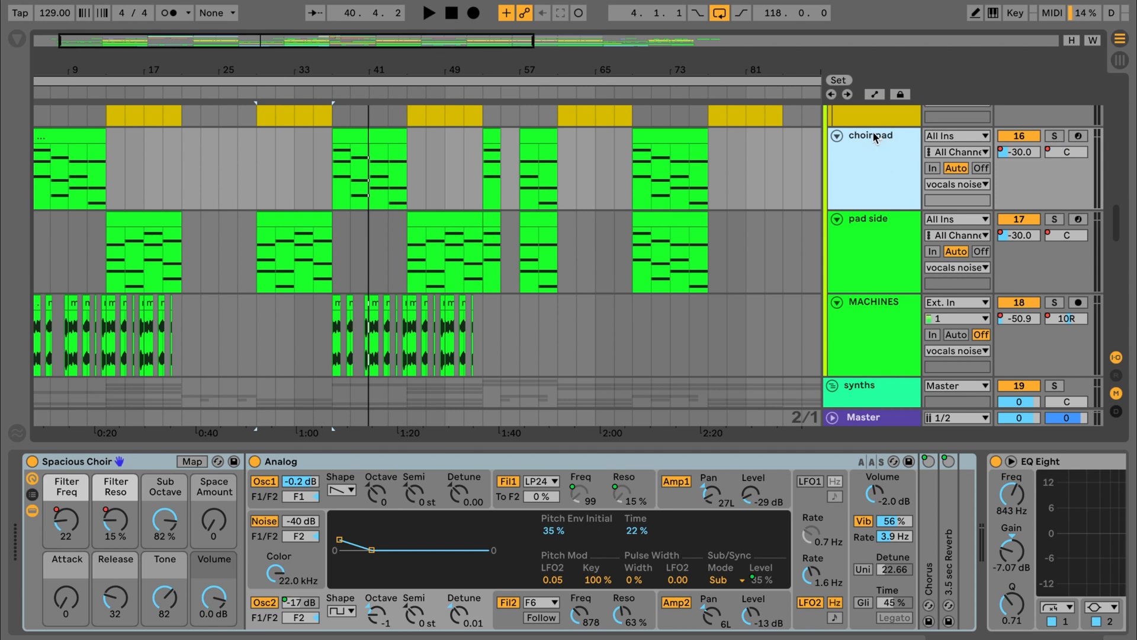
left_click(288, 466)
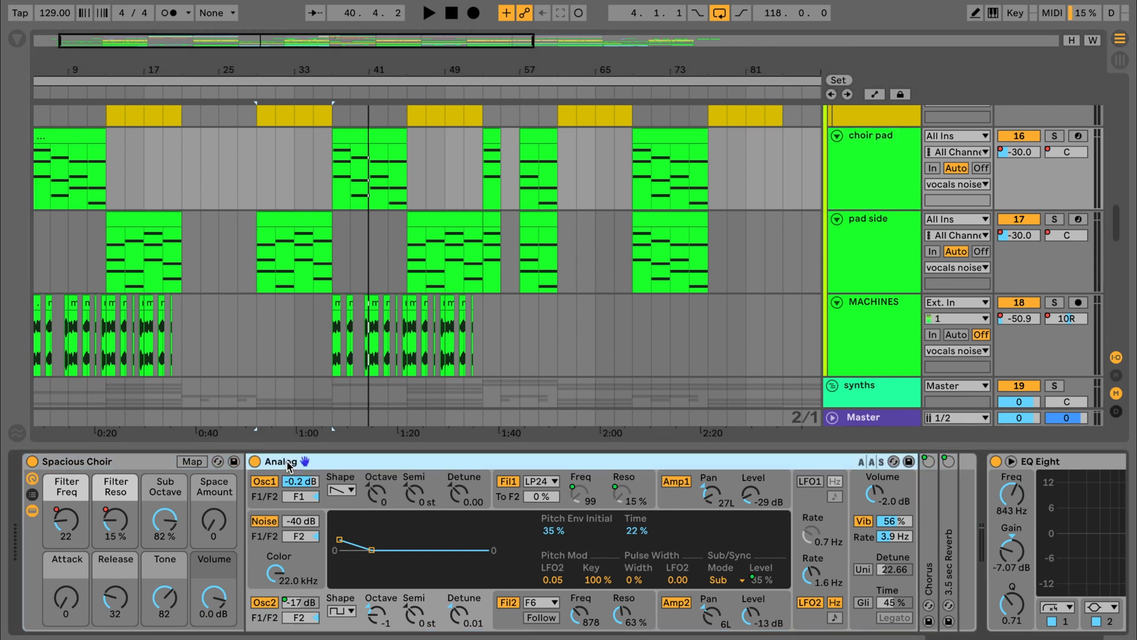
left_click(1055, 138)
left_click(372, 132)
key("ctrl+l")
key("space")
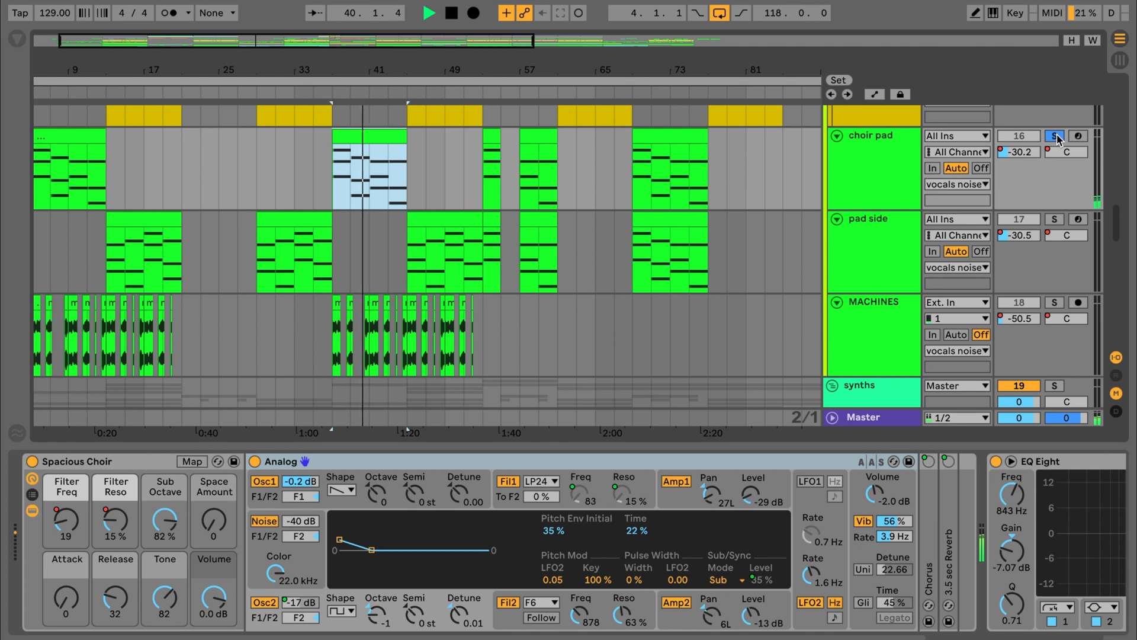
Solo the pad side track, show its Spacious Choir devices and audition its clip at bar 29.
left_click(1049, 217)
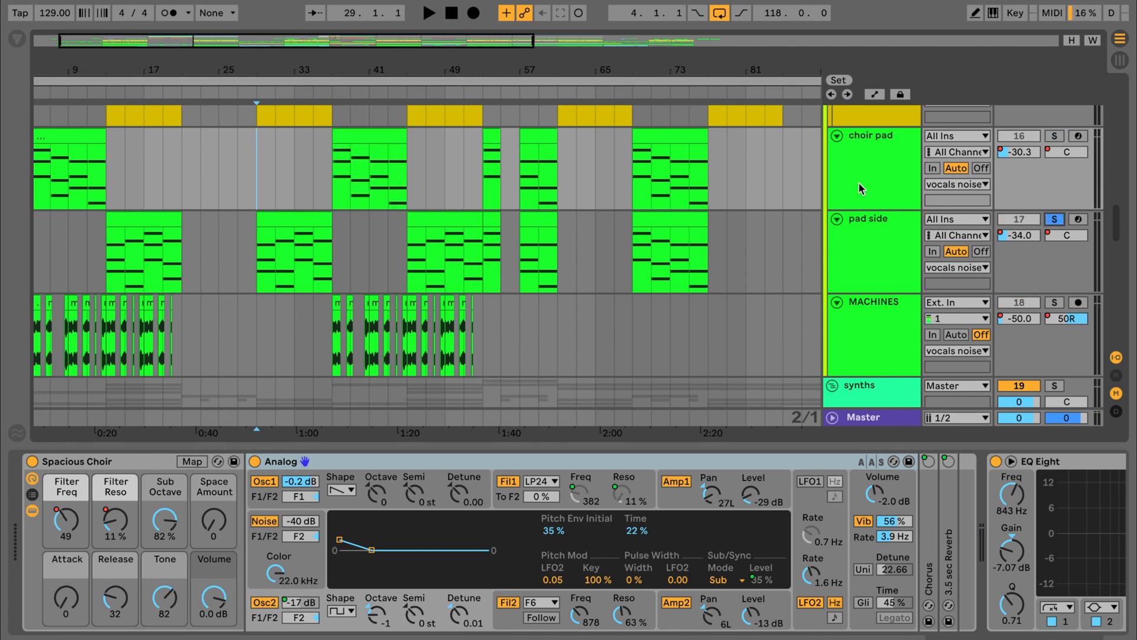
left_click(860, 230)
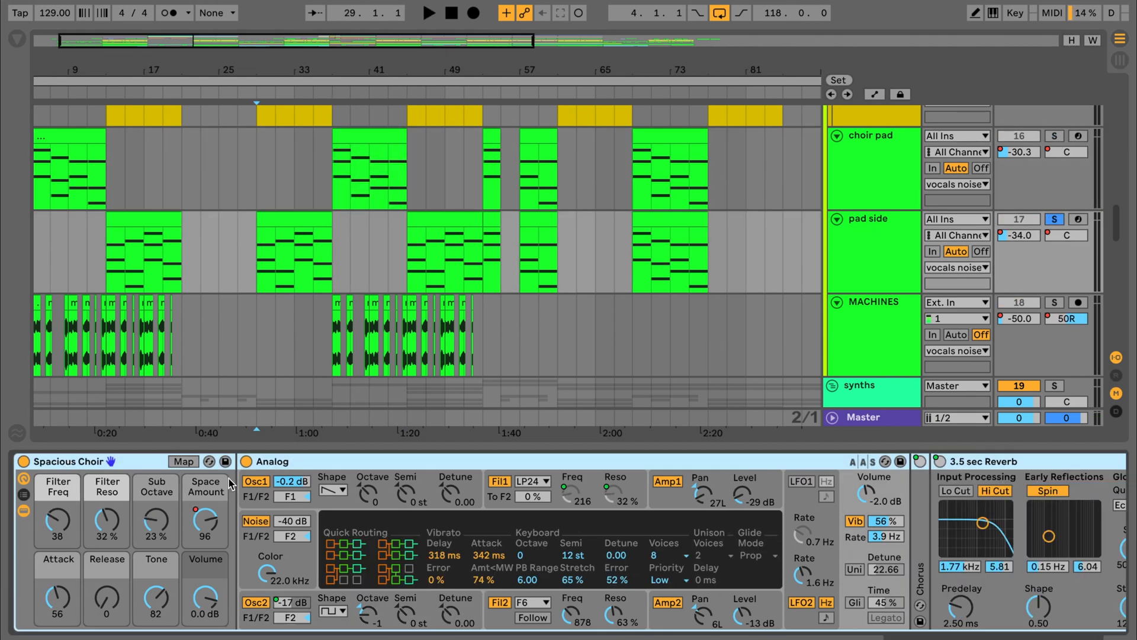
left_click(279, 220)
key("space")
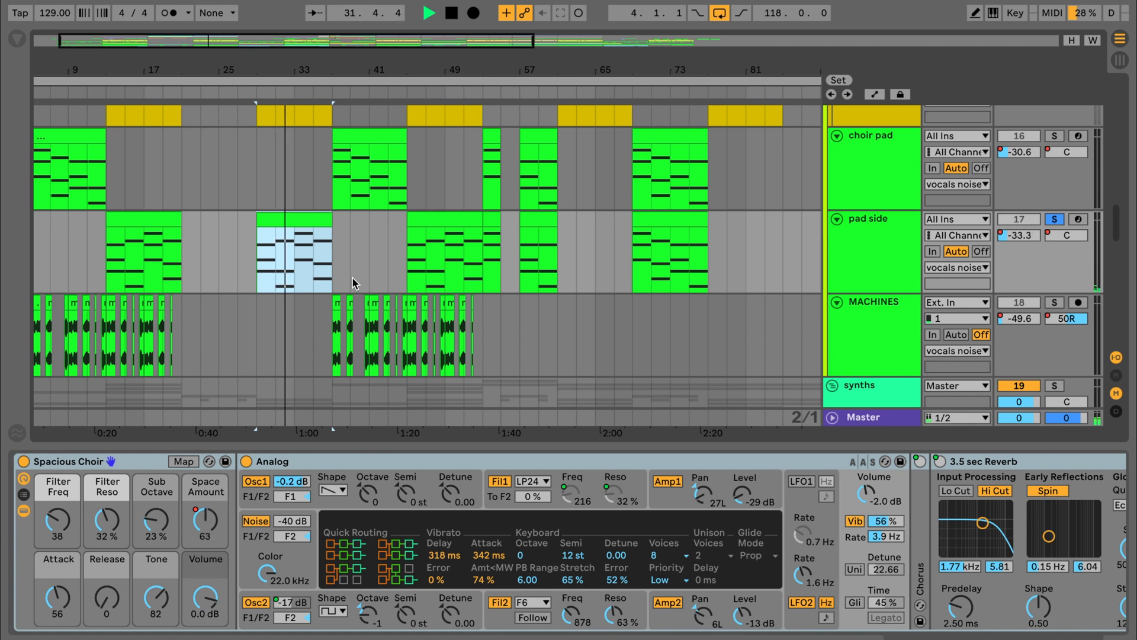
key("space")
Solo the vocals group and play it from the bar 29 clip while looking over its vocals and harmony tracks.
scroll(1056, 268, "up", 5)
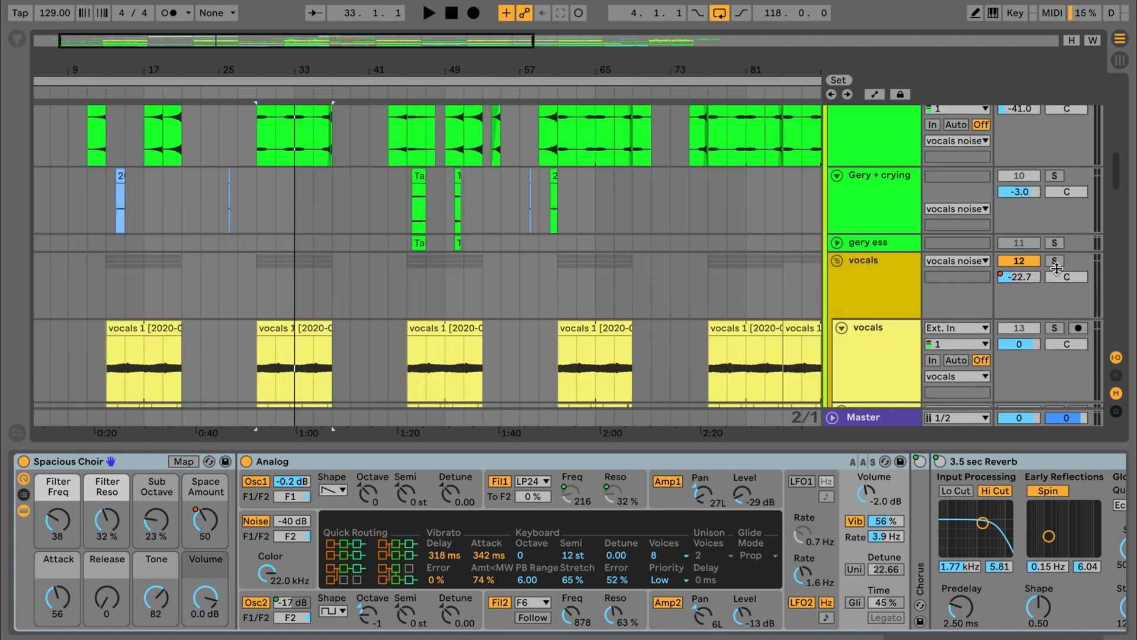
left_click(1054, 261)
scroll(440, 243, "down", 6)
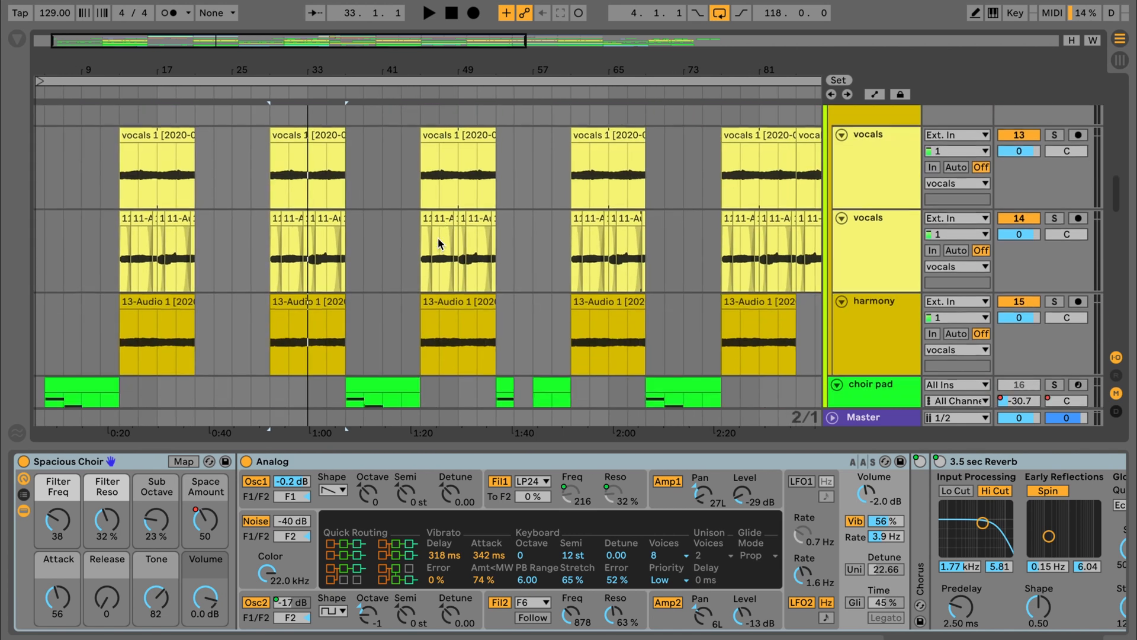
scroll(438, 243, "up", 1)
left_click(286, 166)
key("space")
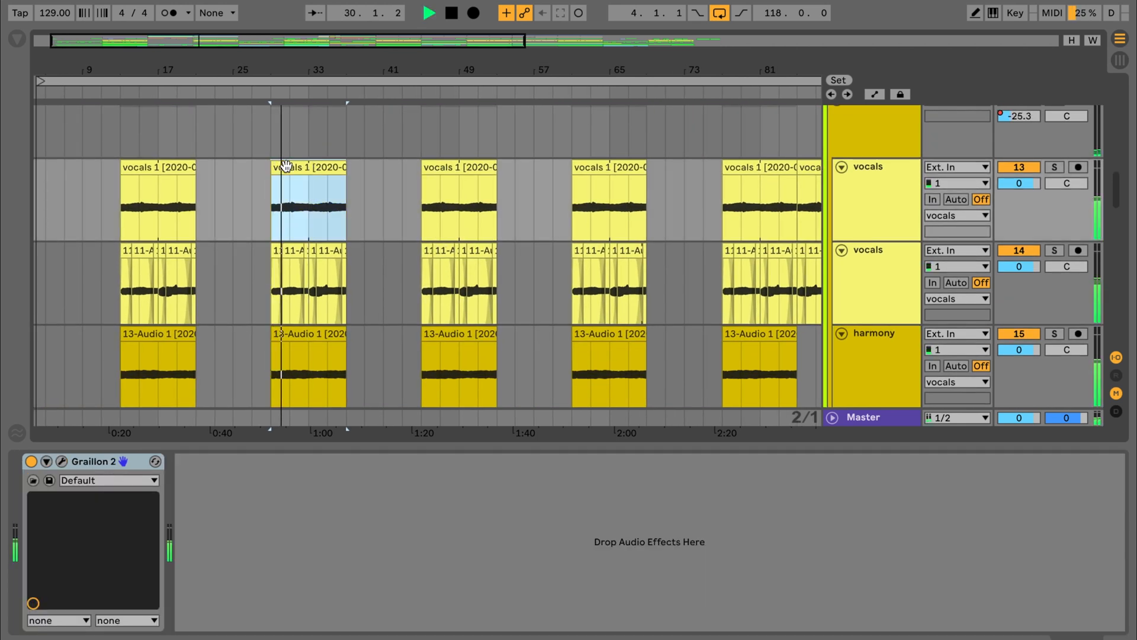
scroll(368, 239, "down", 6)
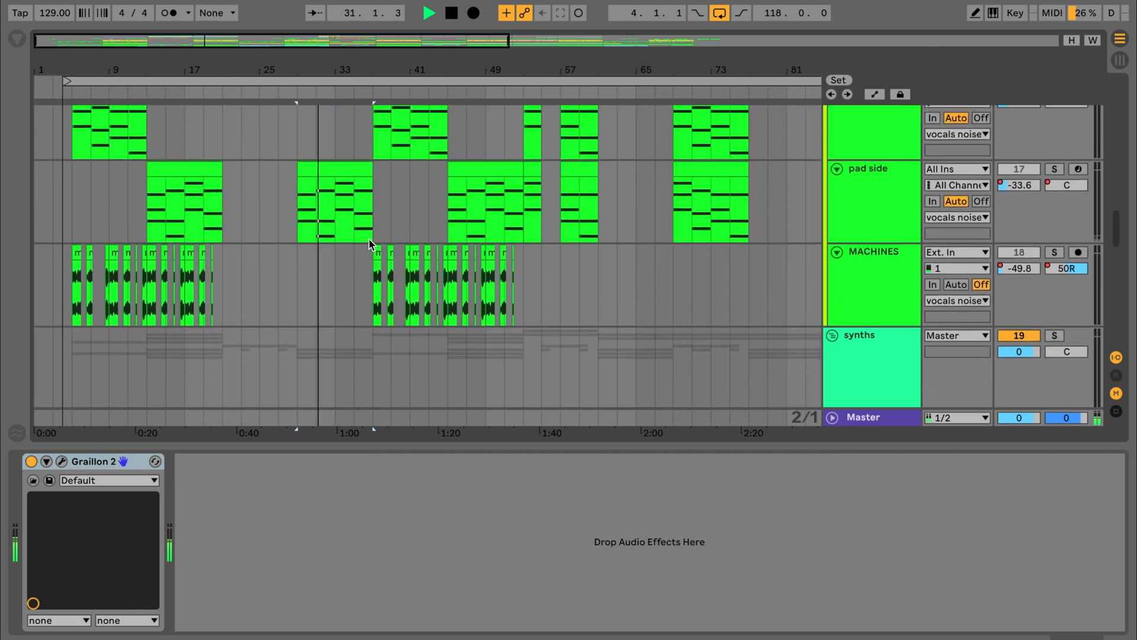
scroll(368, 239, "up", 1)
scroll(369, 240, "up", 5)
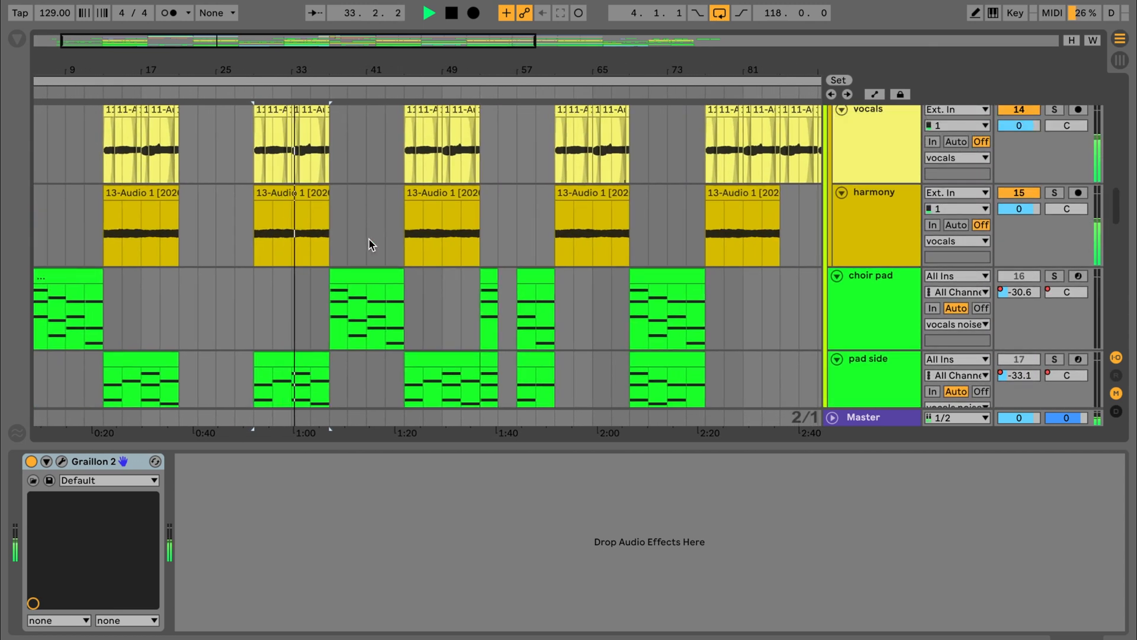
scroll(369, 239, "up", 2)
scroll(368, 239, "down", 3)
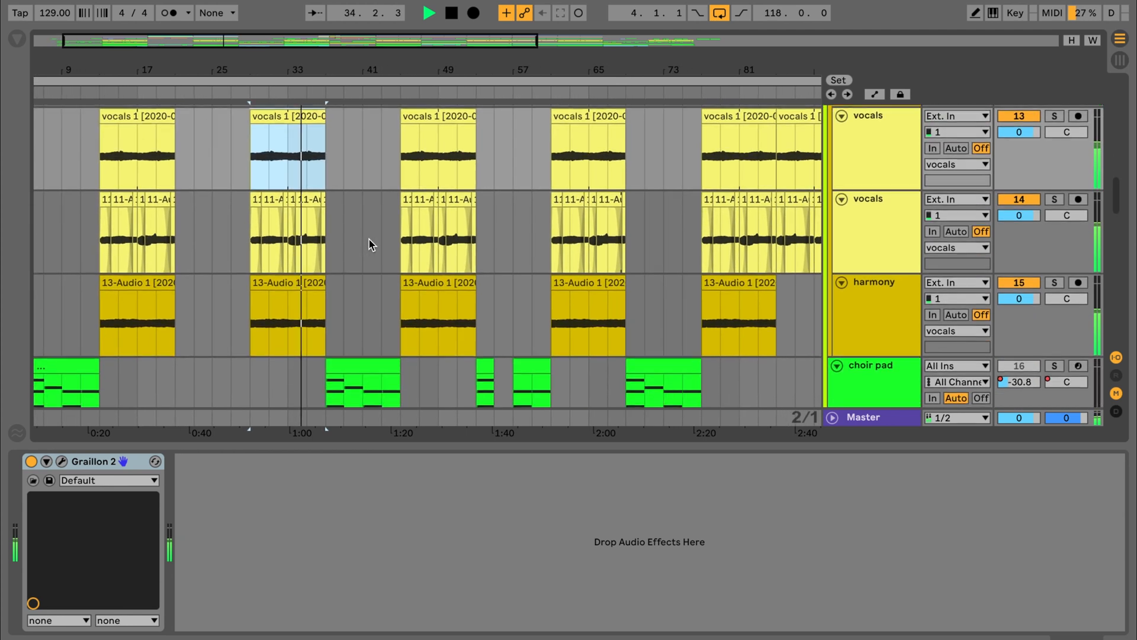
Audition the soloed Gery + crying track's clips at bars 14, 4 and 26.
scroll(368, 239, "up", 4)
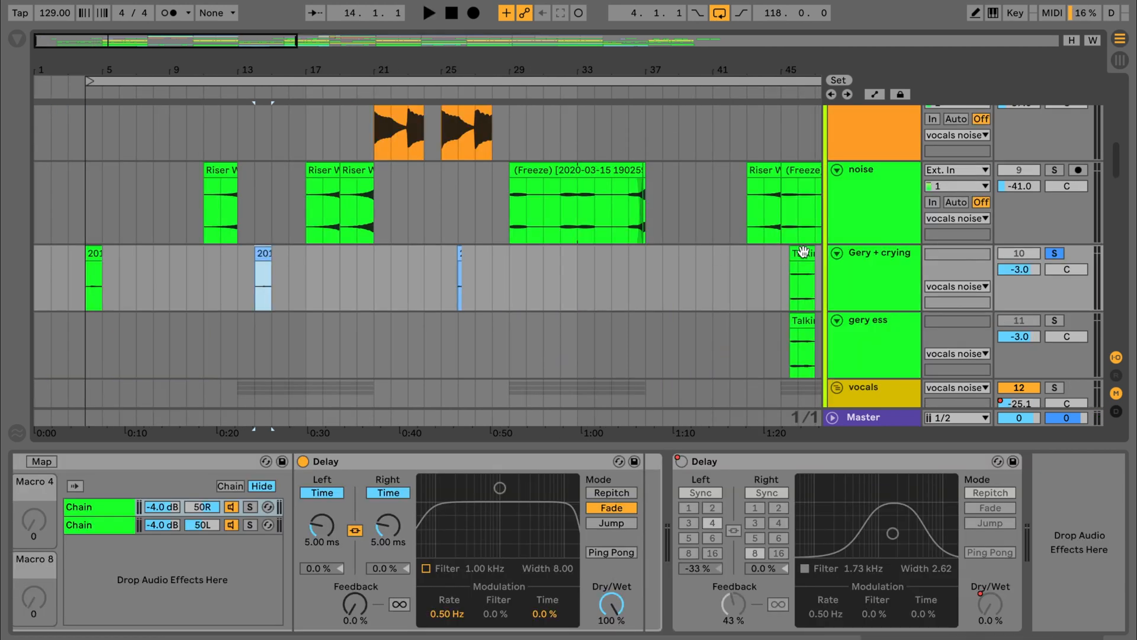
key("space")
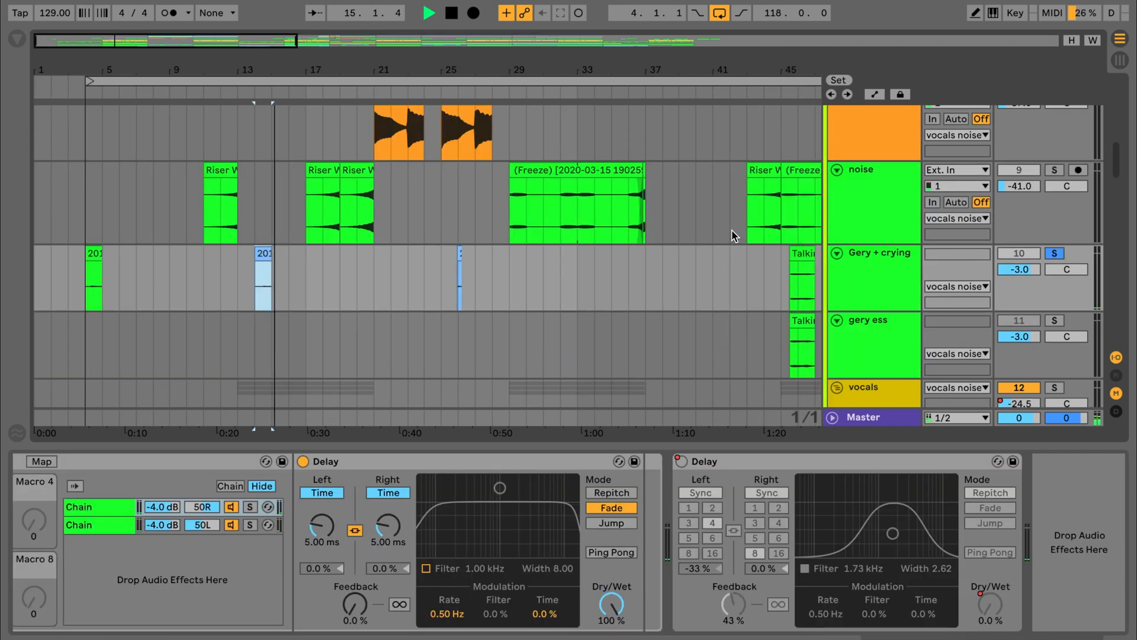
left_click(92, 255)
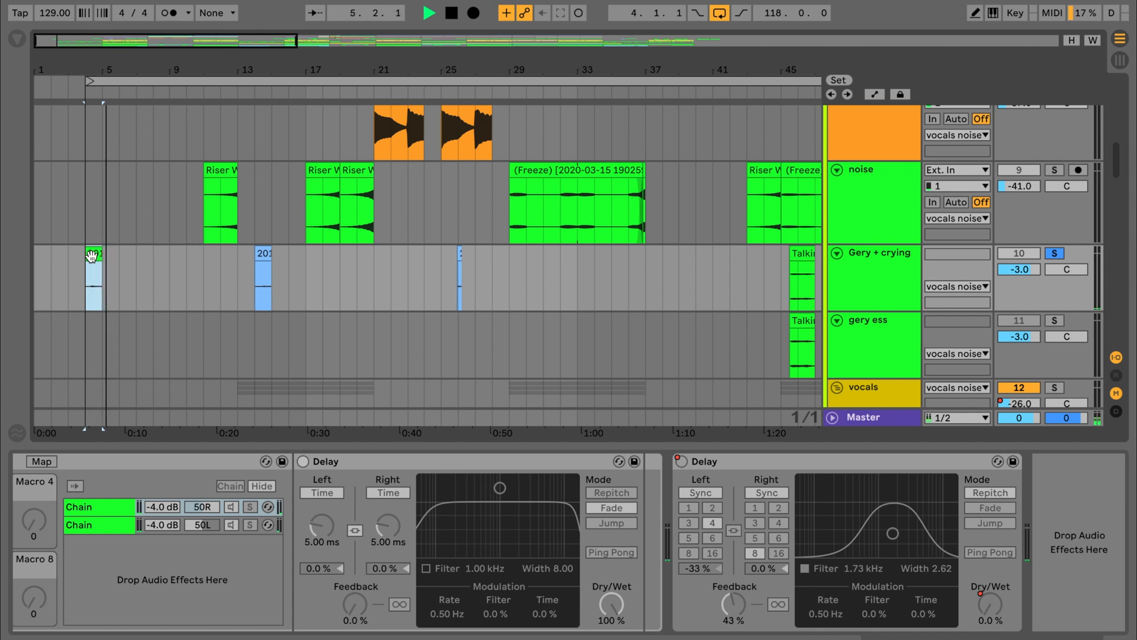
key("space")
left_click(459, 251)
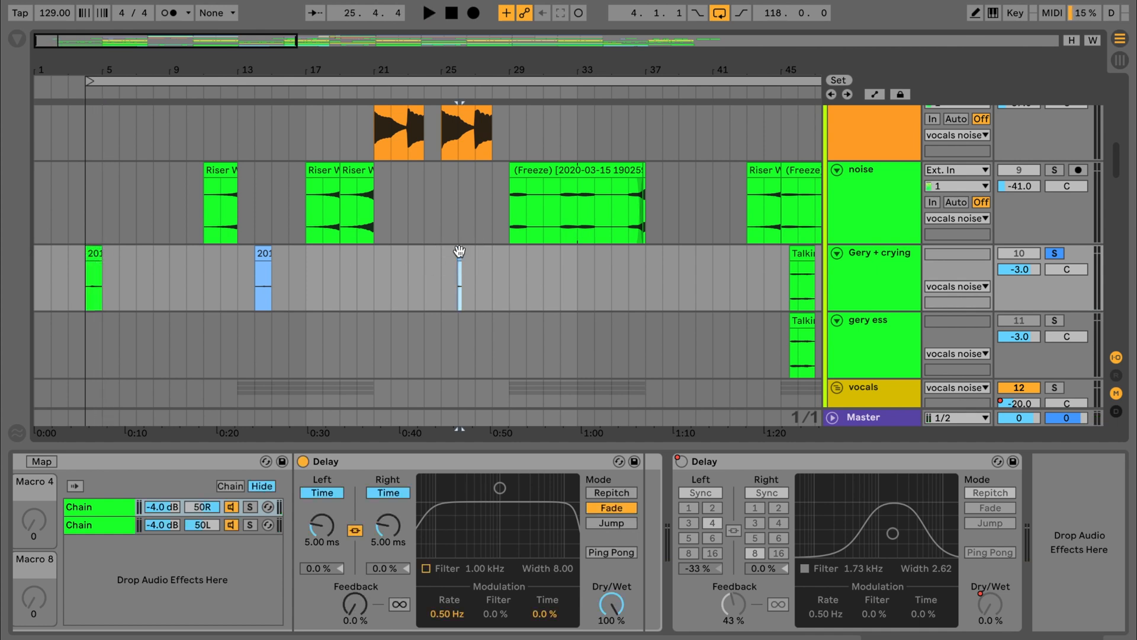
key("space")
key("space")
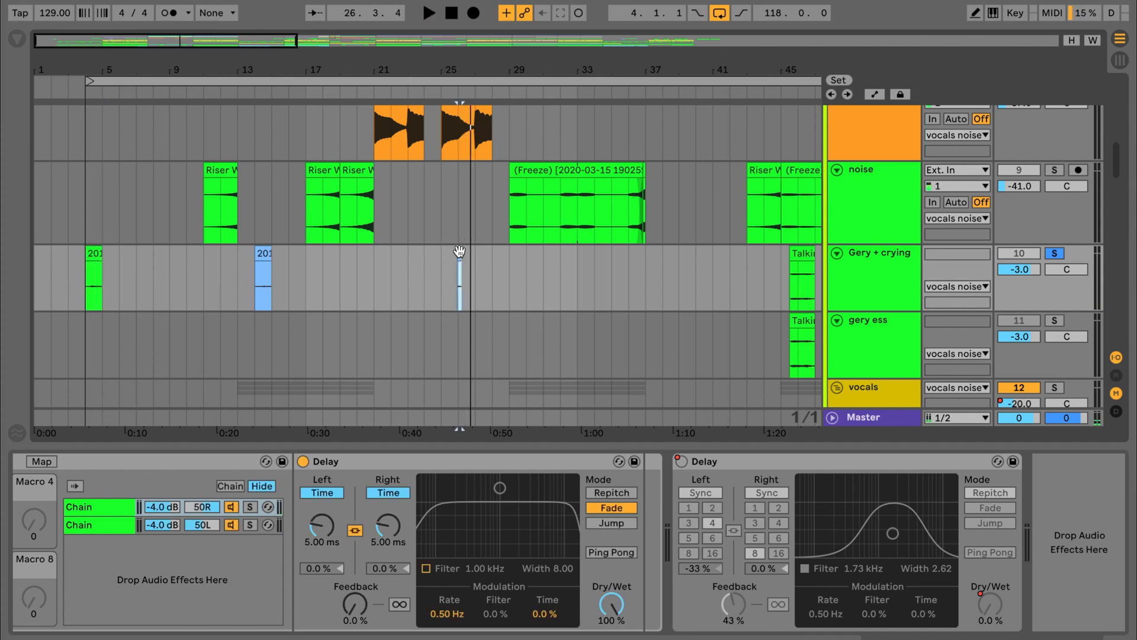
Solo the noise track, audition its bar 29 clip and the section from about bar 52, and turn the solo off.
scroll(459, 251, "up", 4)
key("w")
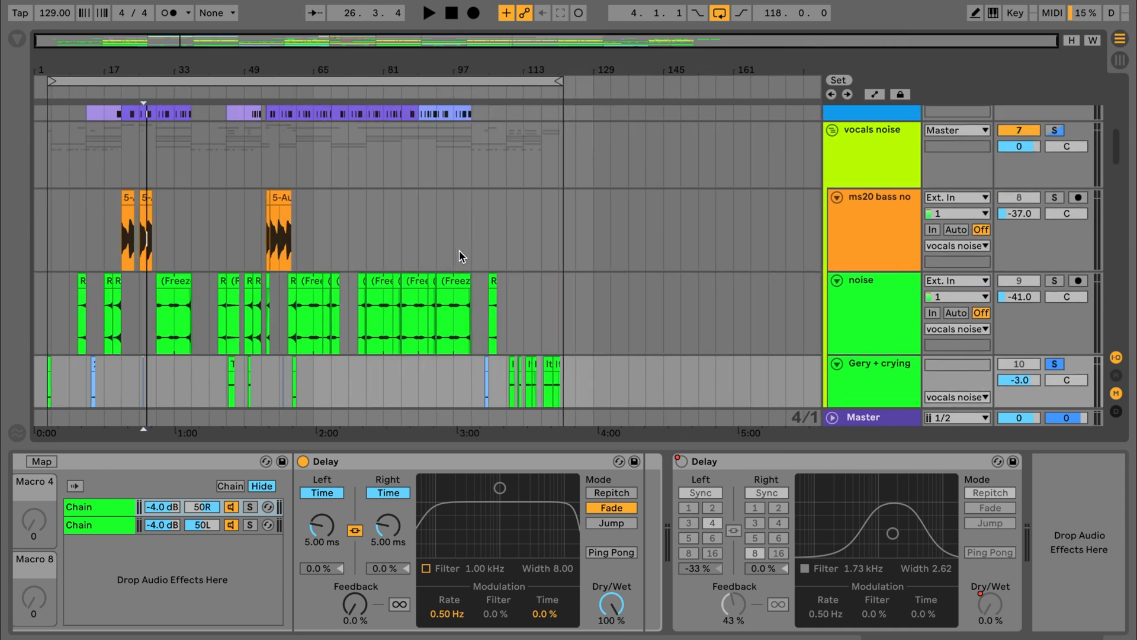
left_click(1054, 281)
scroll(179, 214, "up", 5)
scroll(179, 215, "left", 1)
left_click(190, 92)
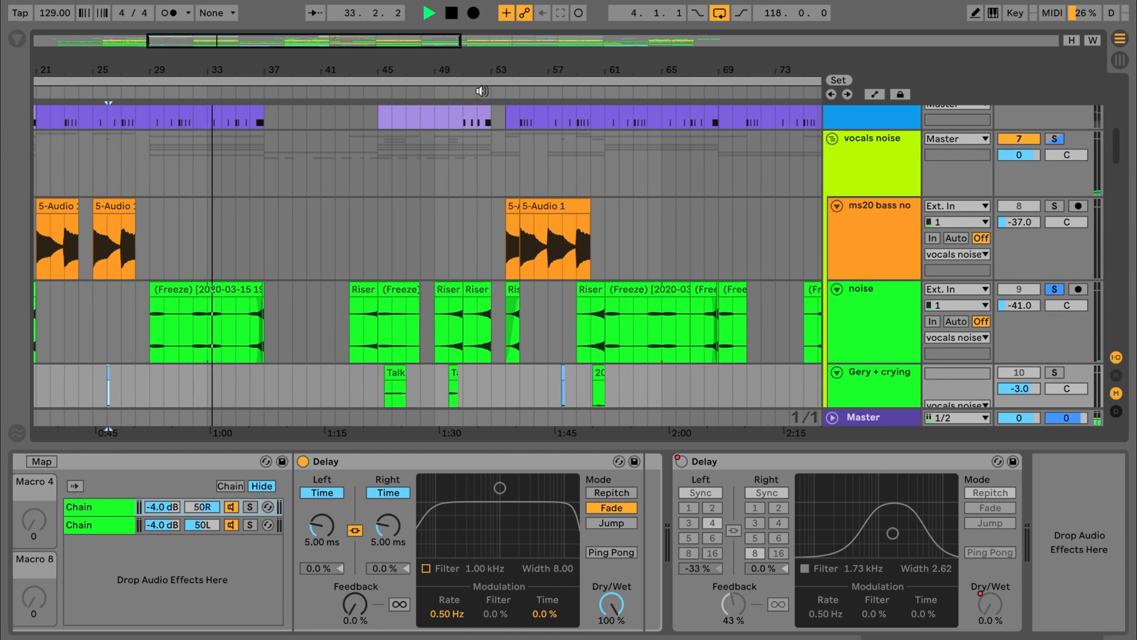
left_click(482, 93)
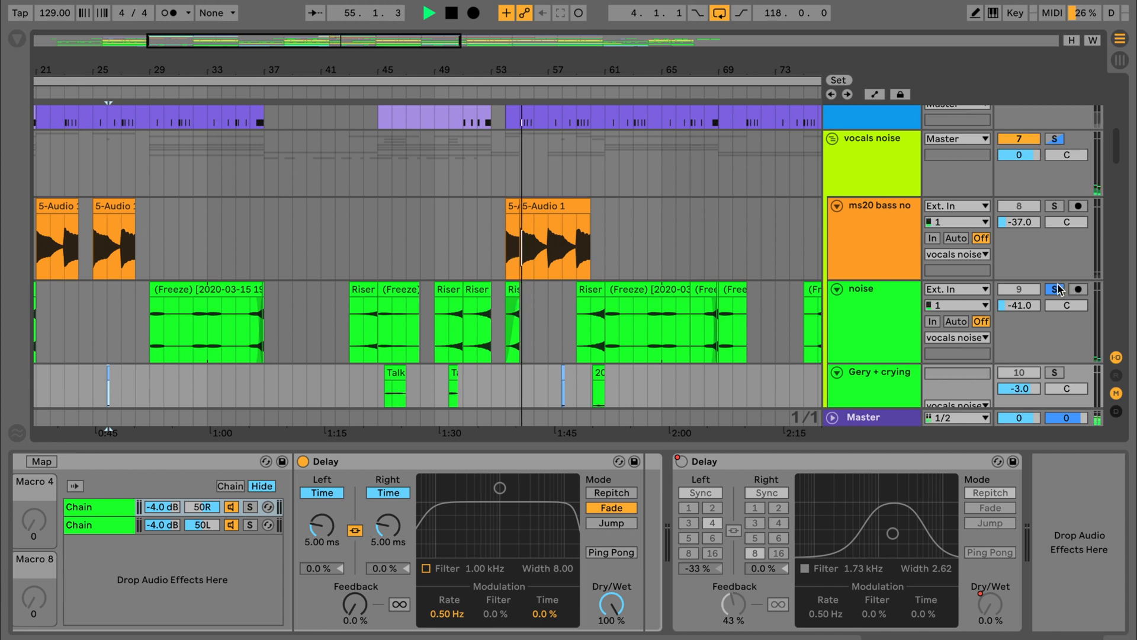
left_click(1056, 289)
key("space")
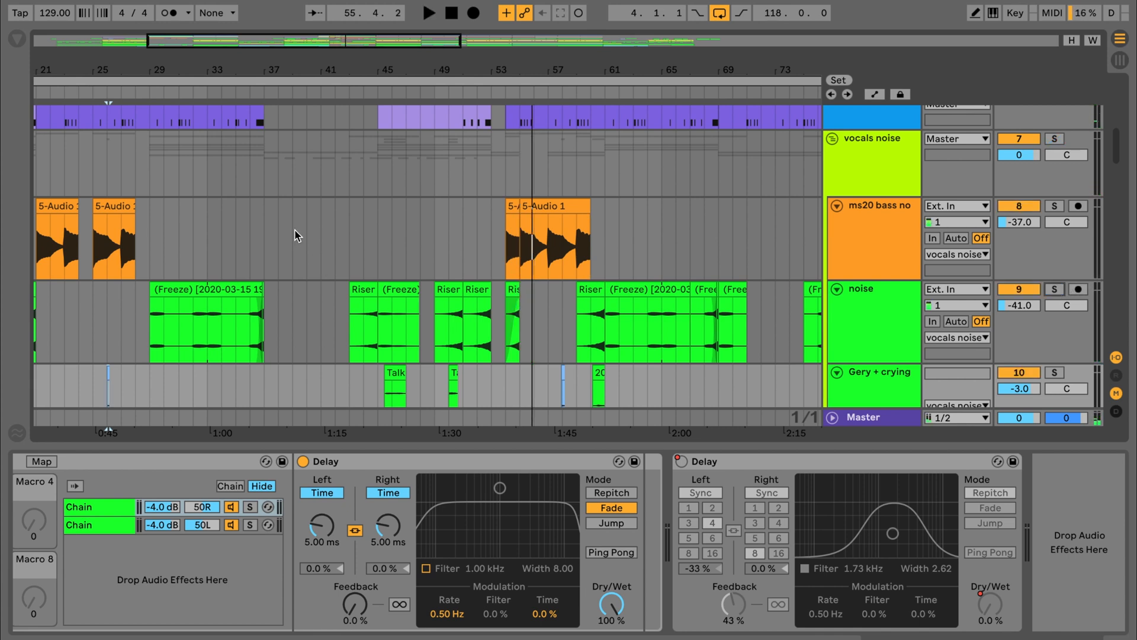
Select the ms20 bass noise track and its clip at bar 21 to show the Compressor and EQ Eight effects.
scroll(295, 236, "left", 5)
left_click(298, 239)
scroll(303, 253, "up", 3)
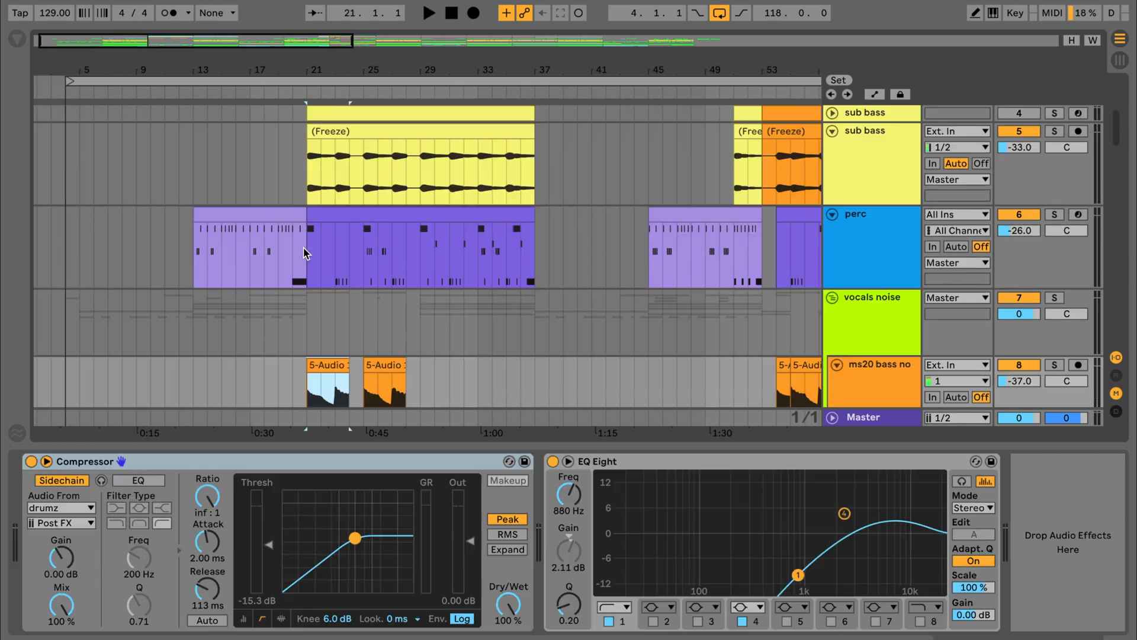
scroll(303, 253, "down", 3)
left_click(868, 274)
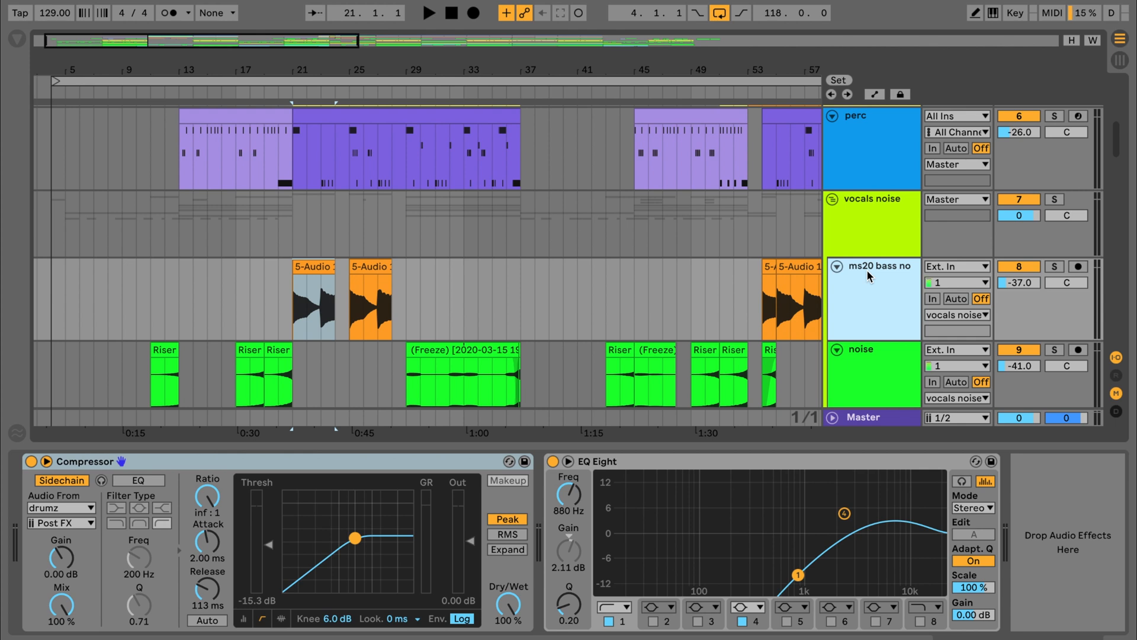
Solo the ms20 bass noise track and audition its clip at bar 21.
key("s")
left_click(311, 270)
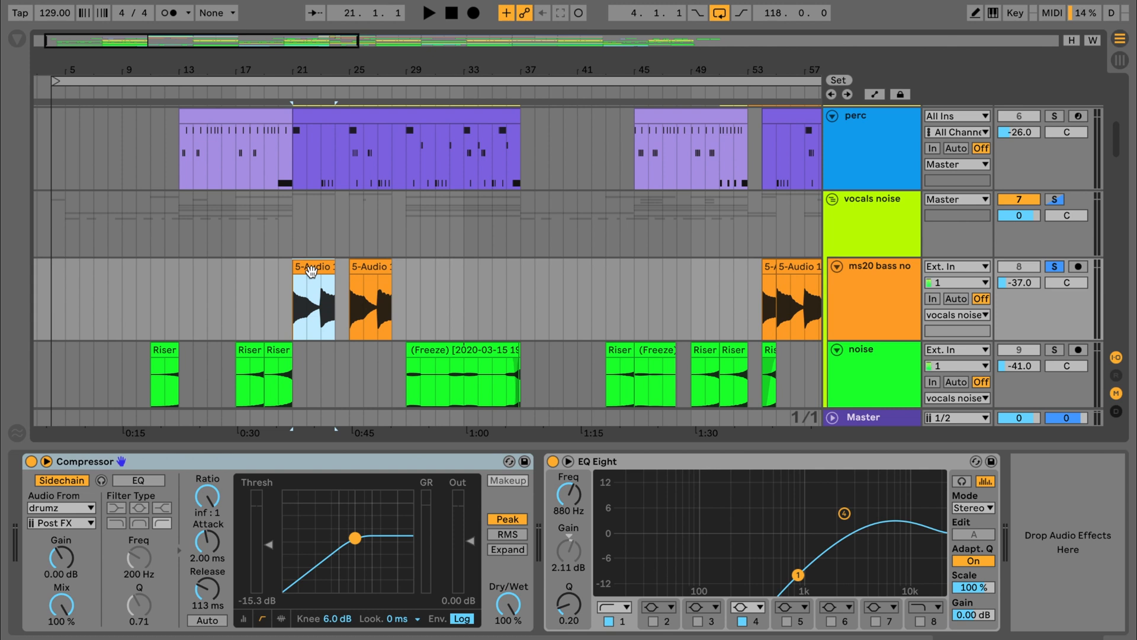
key("space")
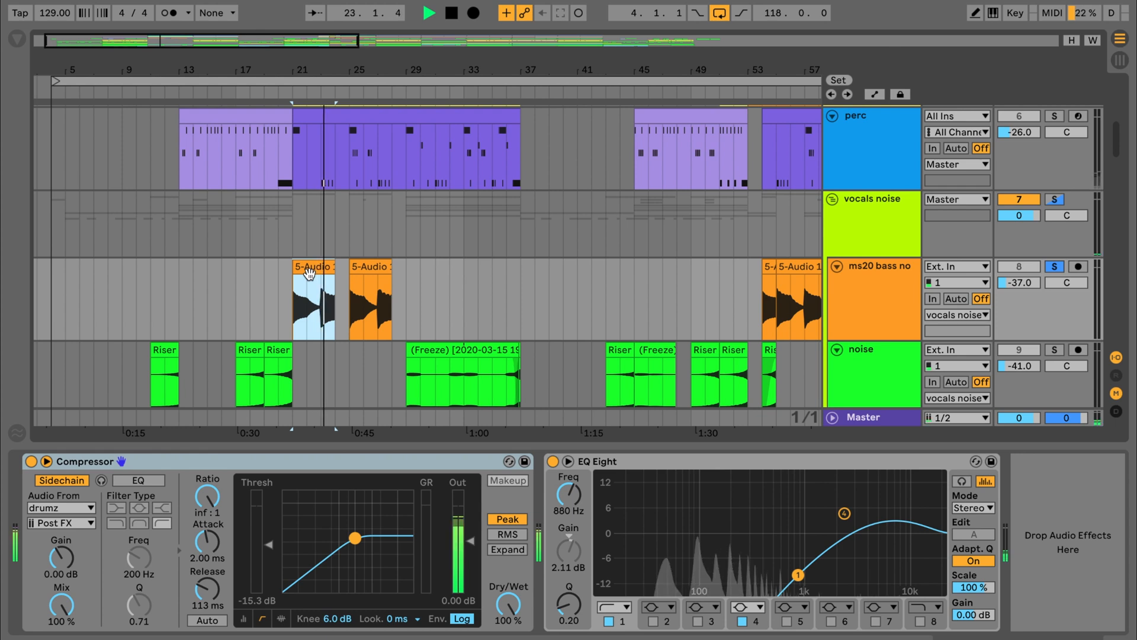
key("space")
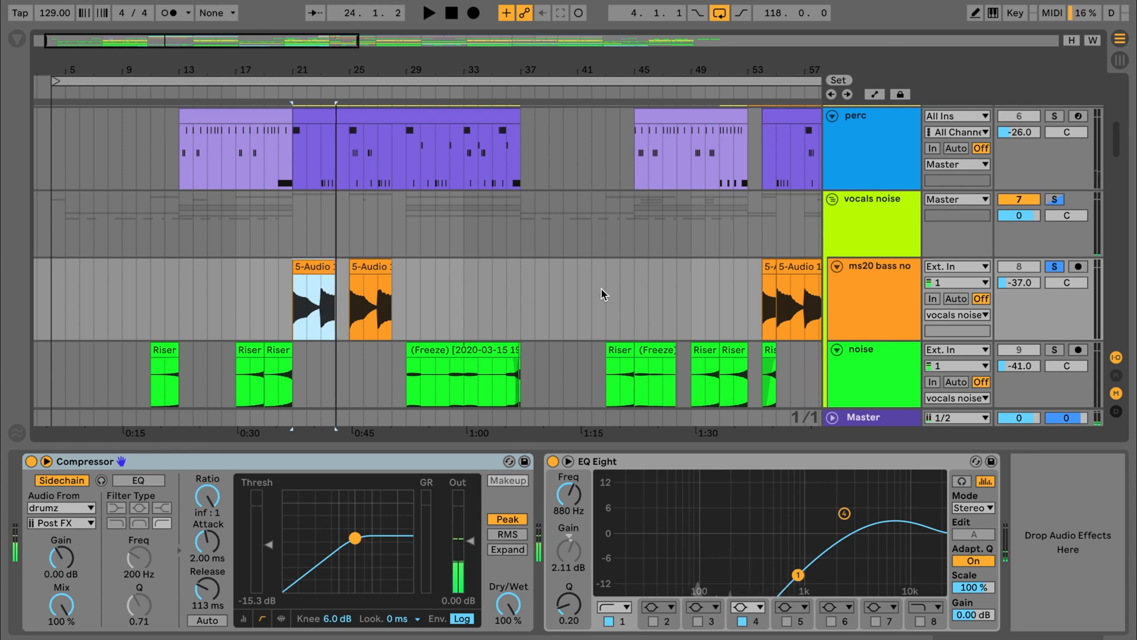
Solo the frozen-audio sub bass track and audition it from bar 21.
scroll(602, 286, "up", 8)
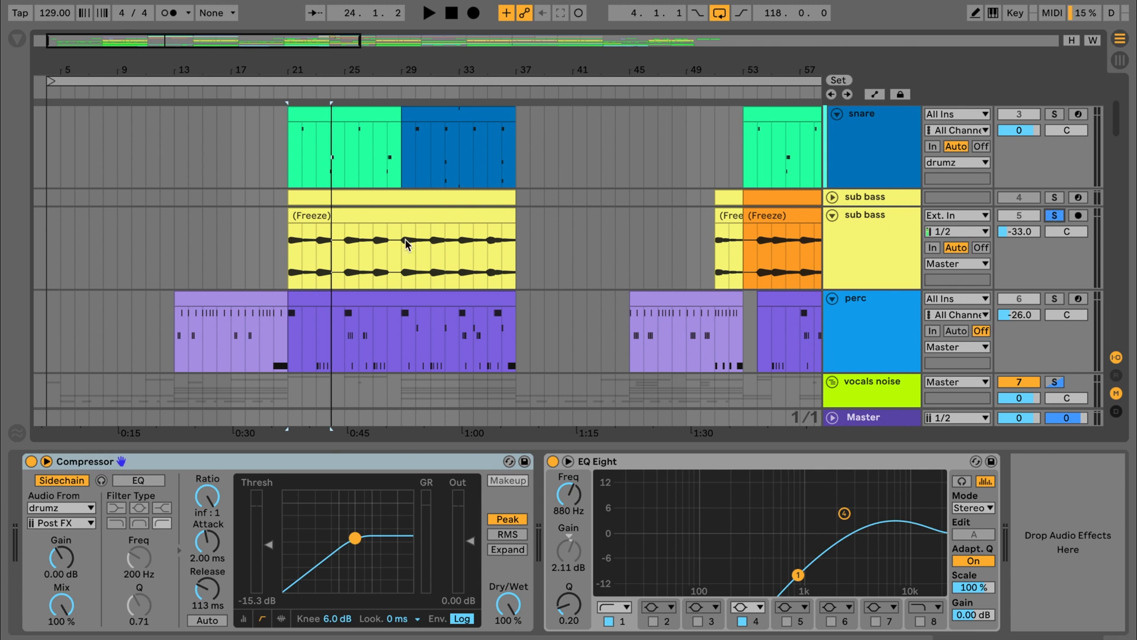
left_click(289, 243)
key("space")
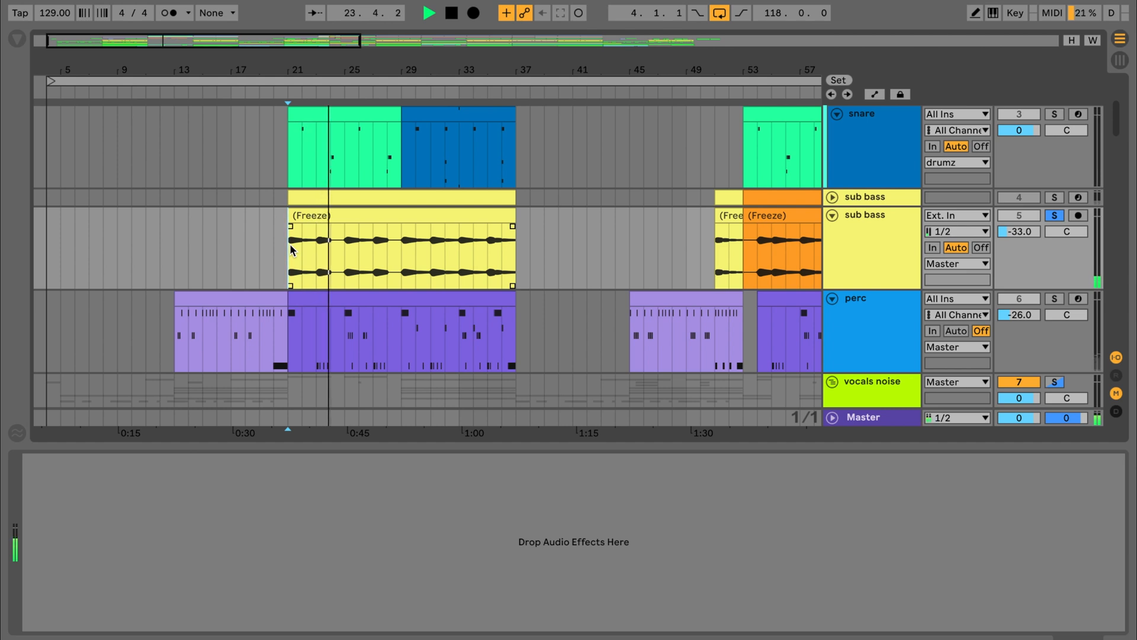
key("space")
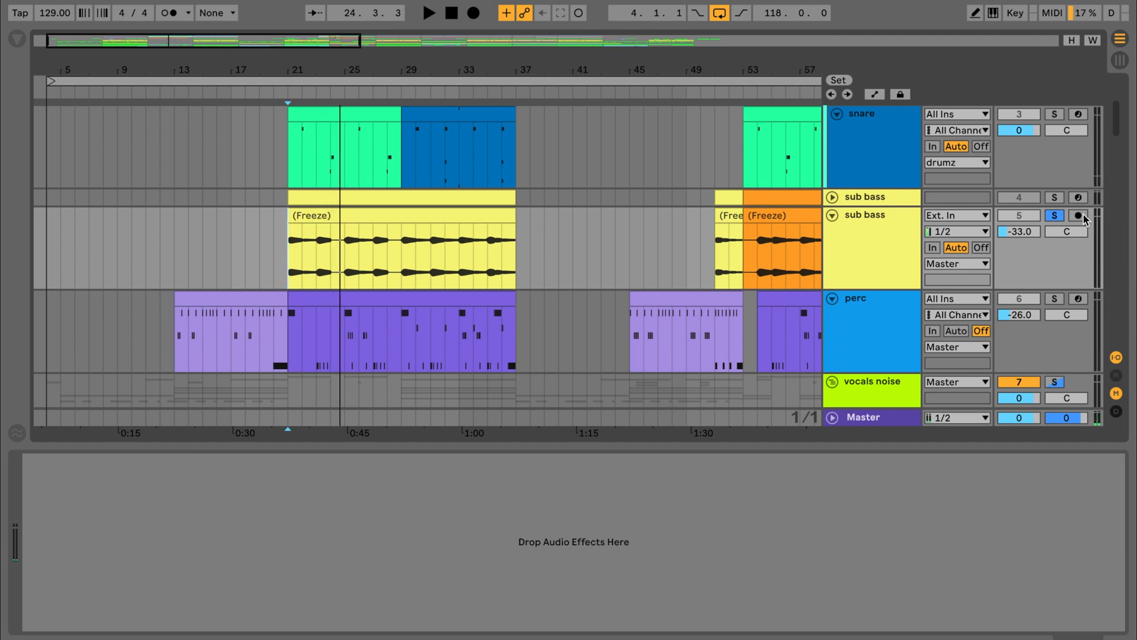
Show the MACHINES track's EQ Eight and Limiter, solo the track and audition it from bar 13.
scroll(602, 216, "down", 20)
left_click(970, 236)
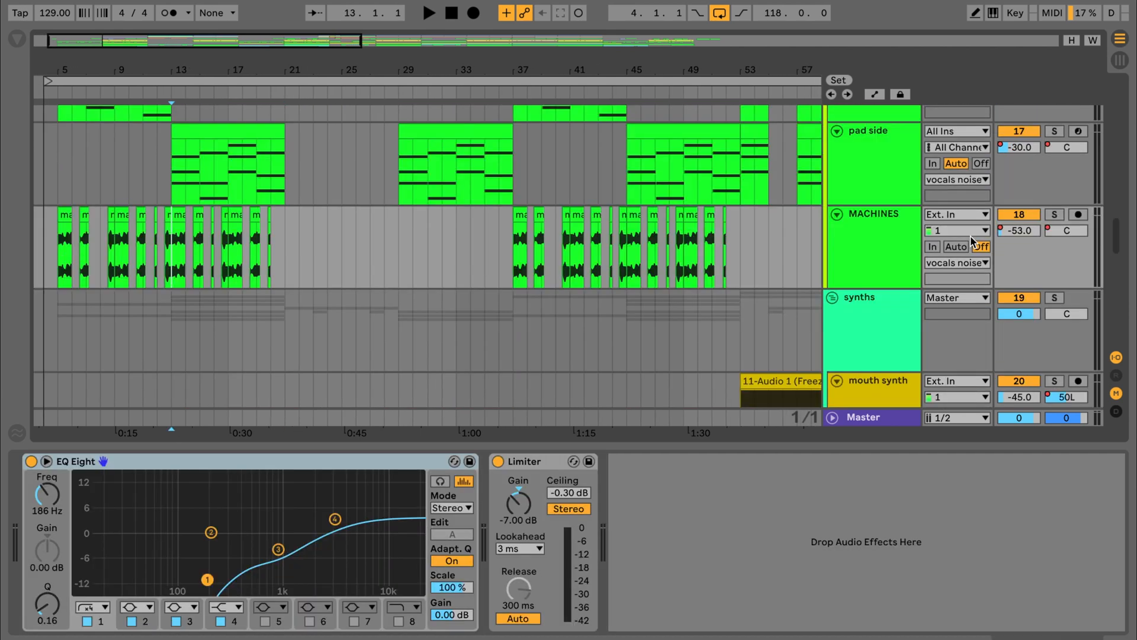
left_click(1054, 215)
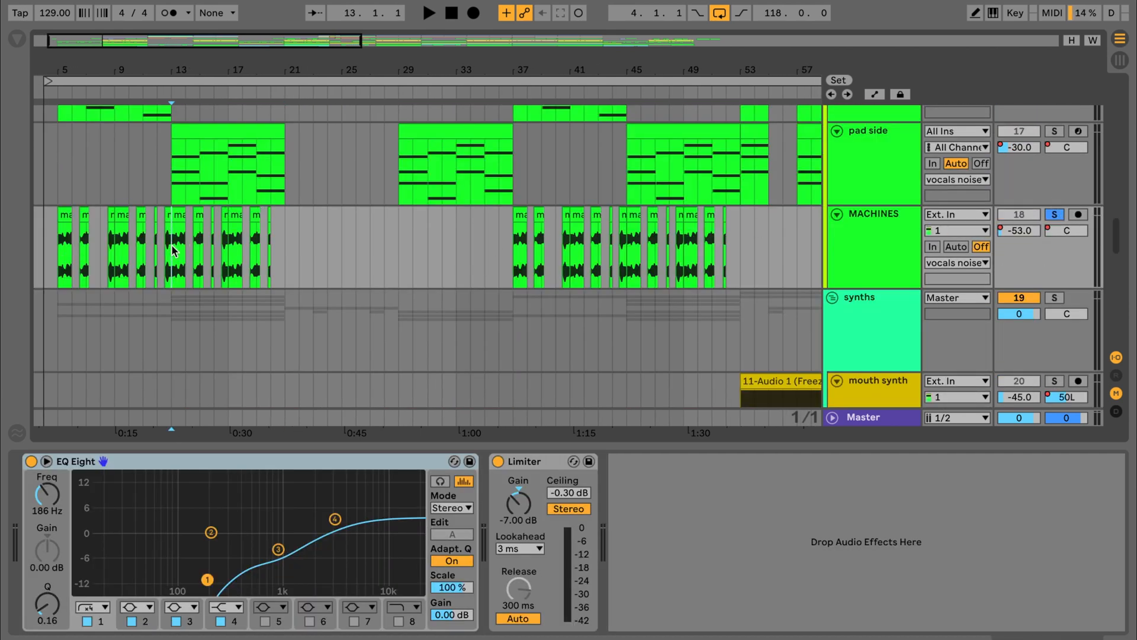
key("space")
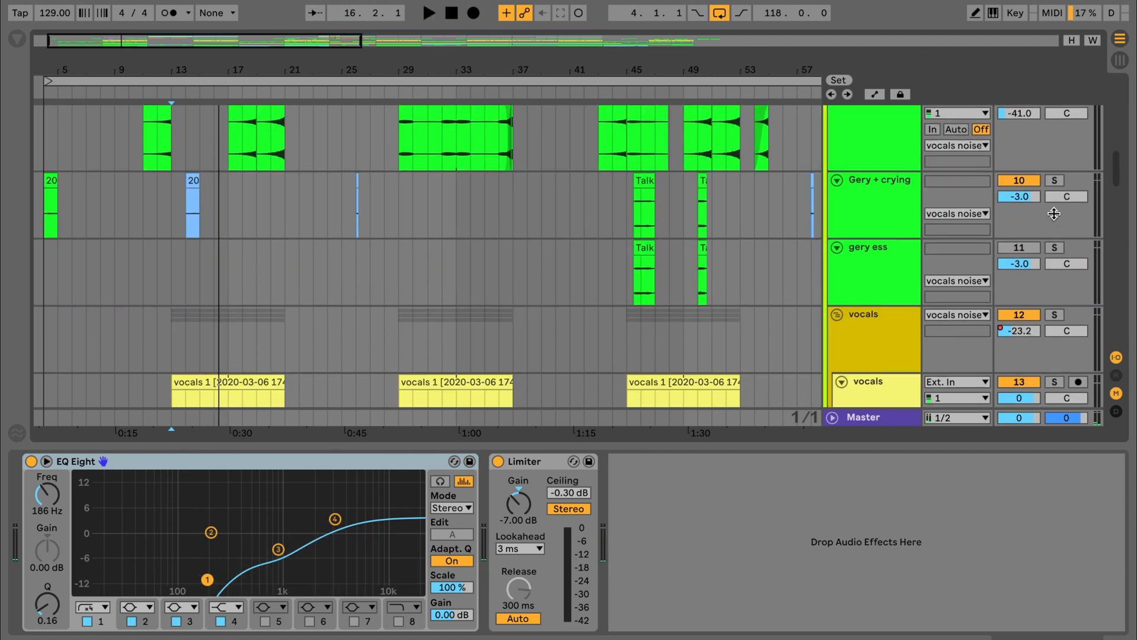
Solo the whole vocals noise group and play it from bar 17.
scroll(1054, 214, "up", 5)
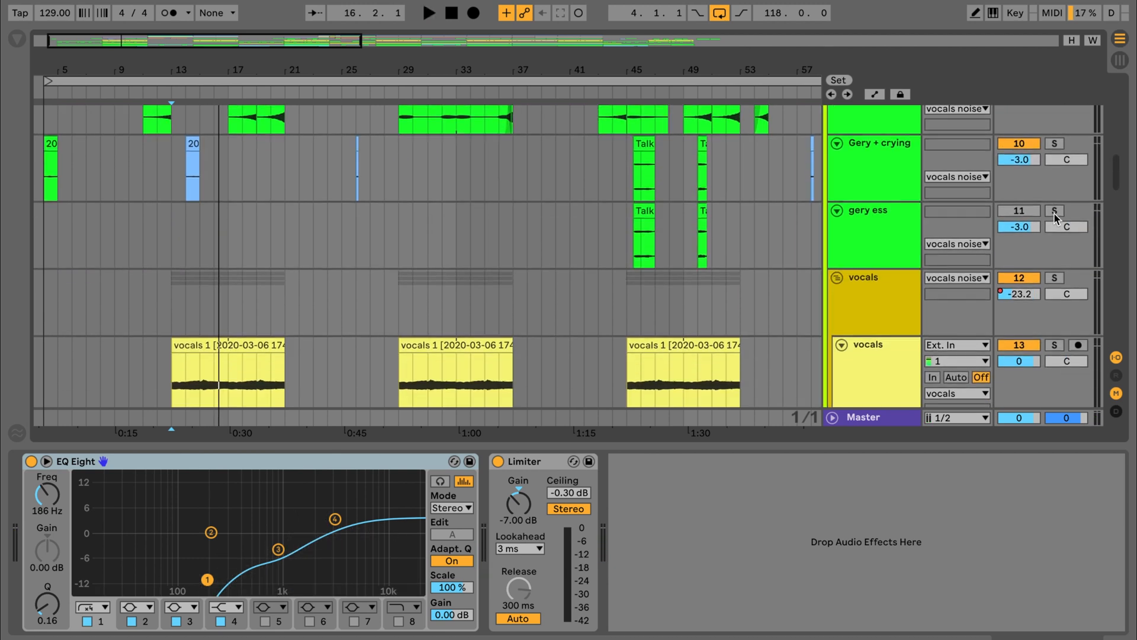
scroll(1054, 214, "up", 3)
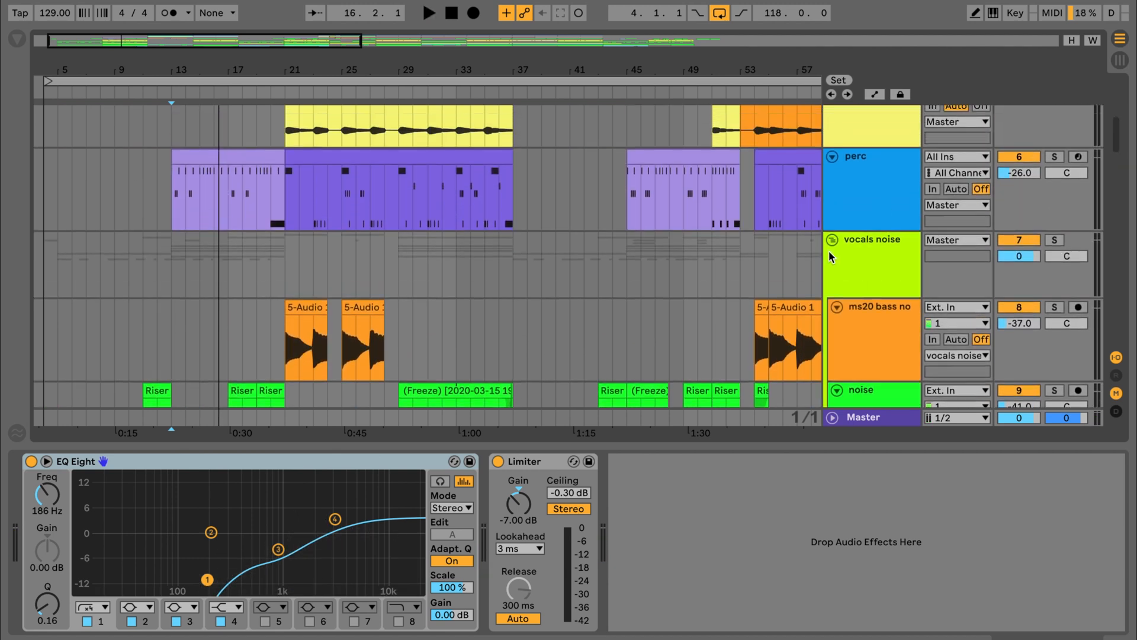
left_click(853, 254)
left_click(226, 307)
key("space")
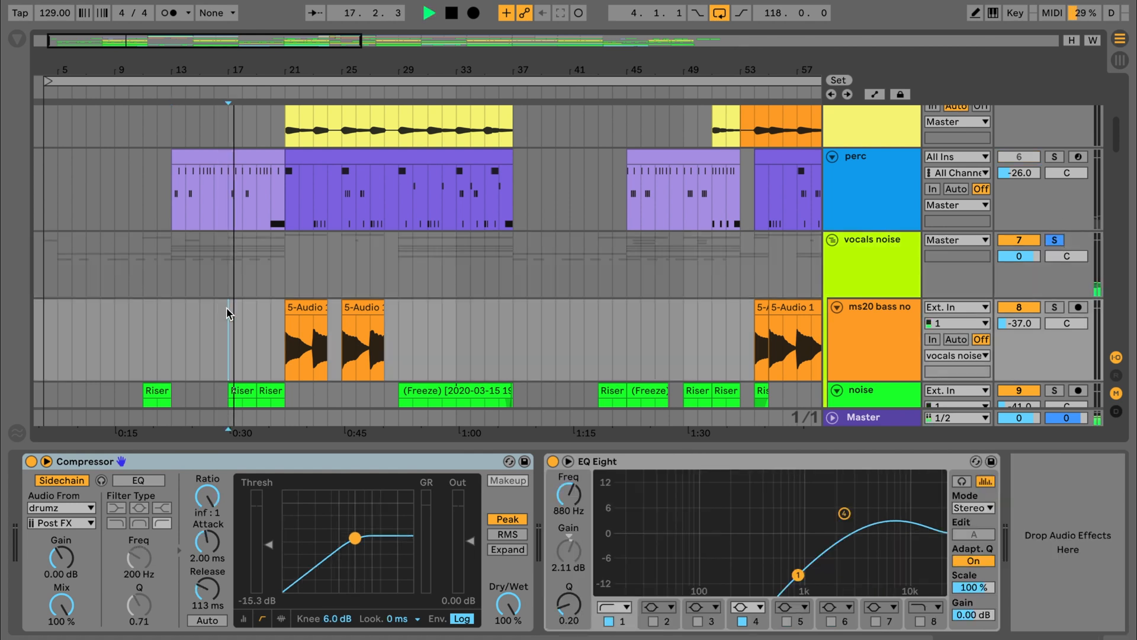
Look through the tracks inside the vocals noise group while it plays, and stop playback at bar 21.
scroll(382, 315, "down", 5)
scroll(382, 315, "down", 3)
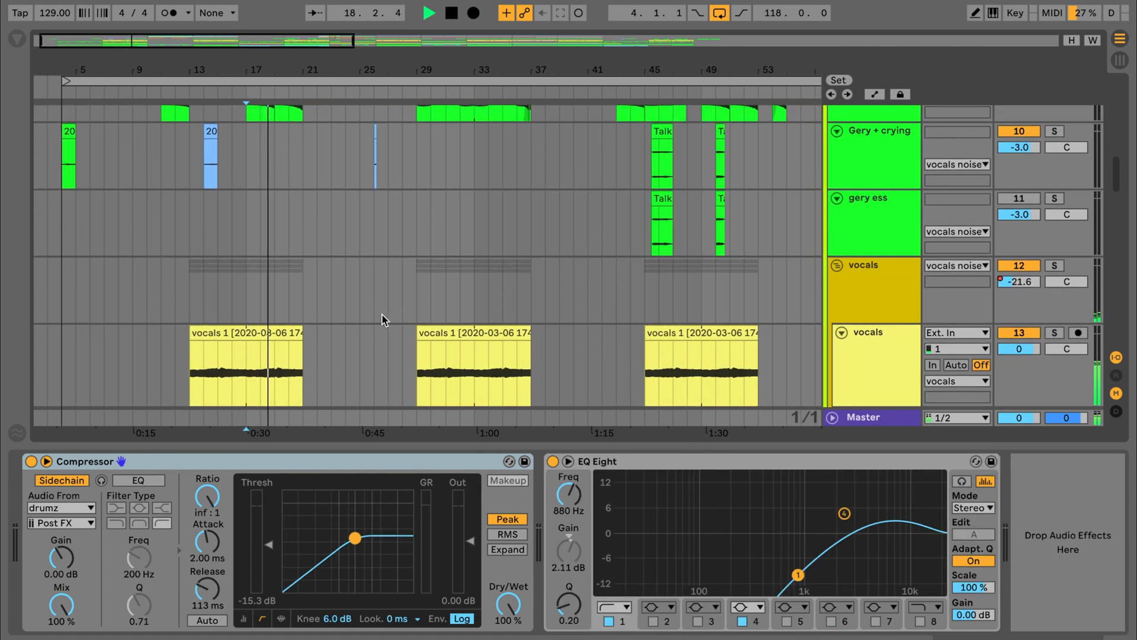
scroll(382, 315, "down", 5)
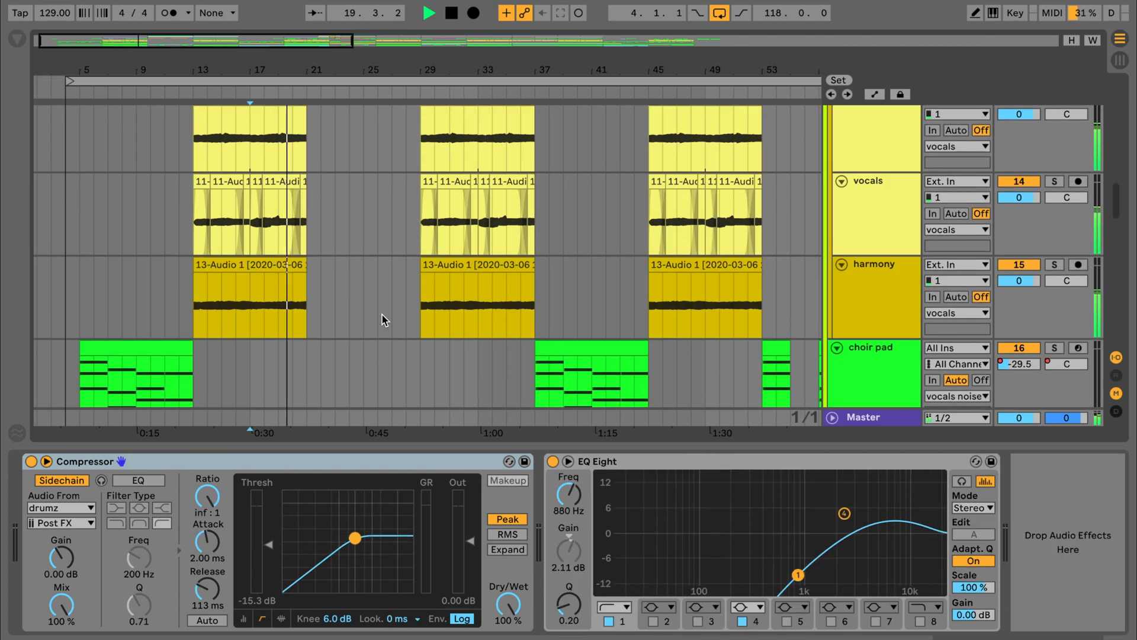
scroll(382, 314, "up", 5)
scroll(382, 314, "up", 8)
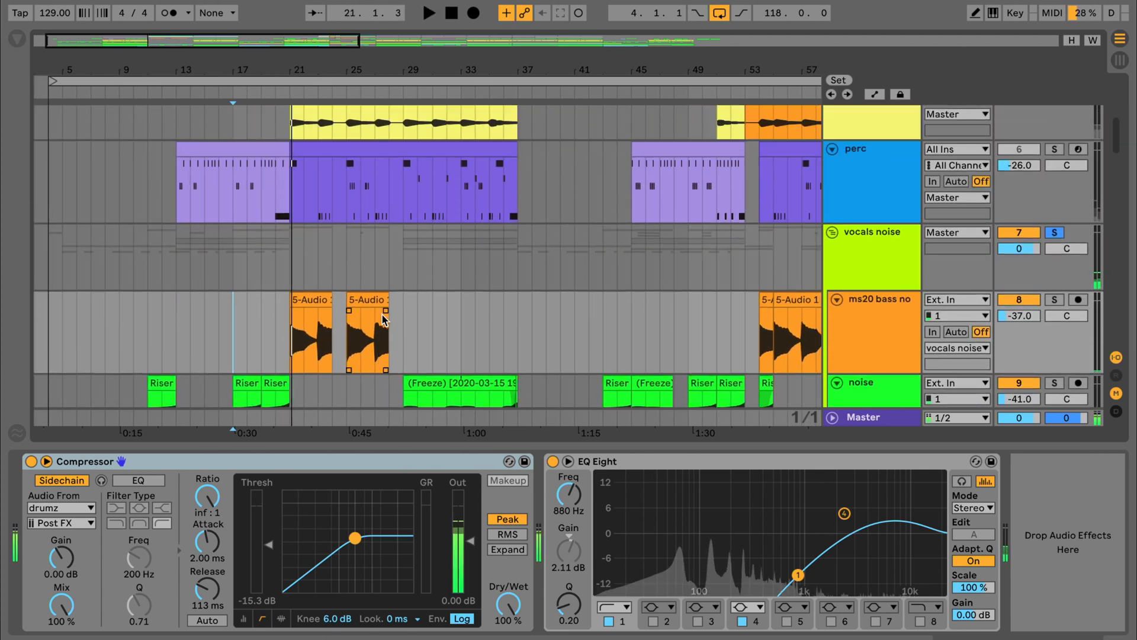
Unsolo the vocals noise group and inspect its sidechained Compressor, CamelCrusher and EQ Eight.
left_click(616, 396)
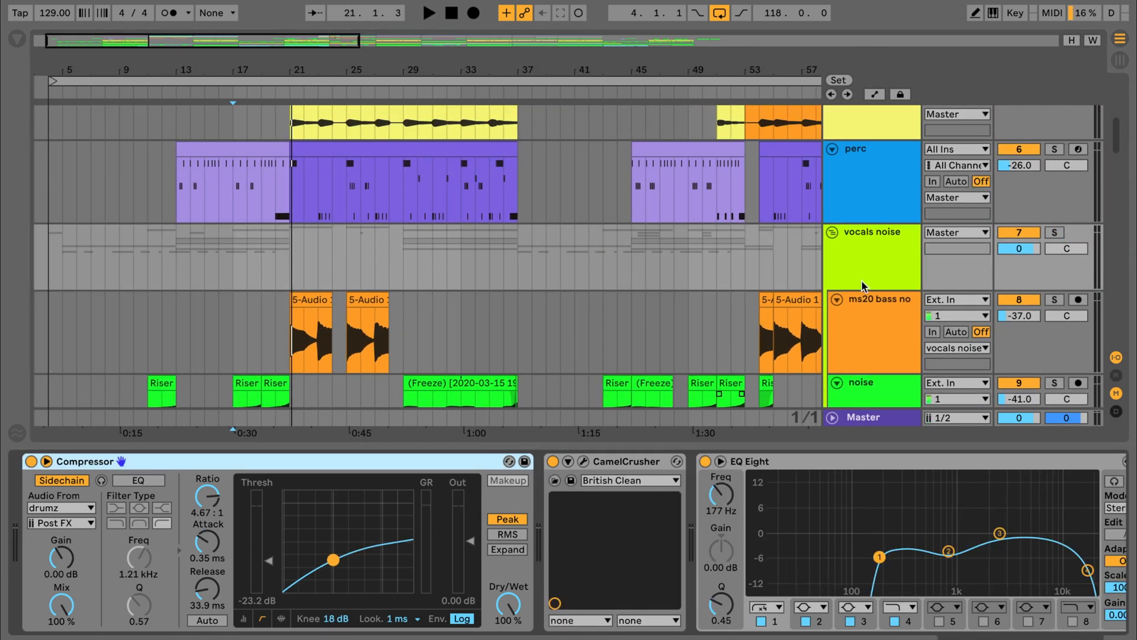
scroll(733, 540, "right", 3)
scroll(829, 553, "left", 3)
left_click(605, 467)
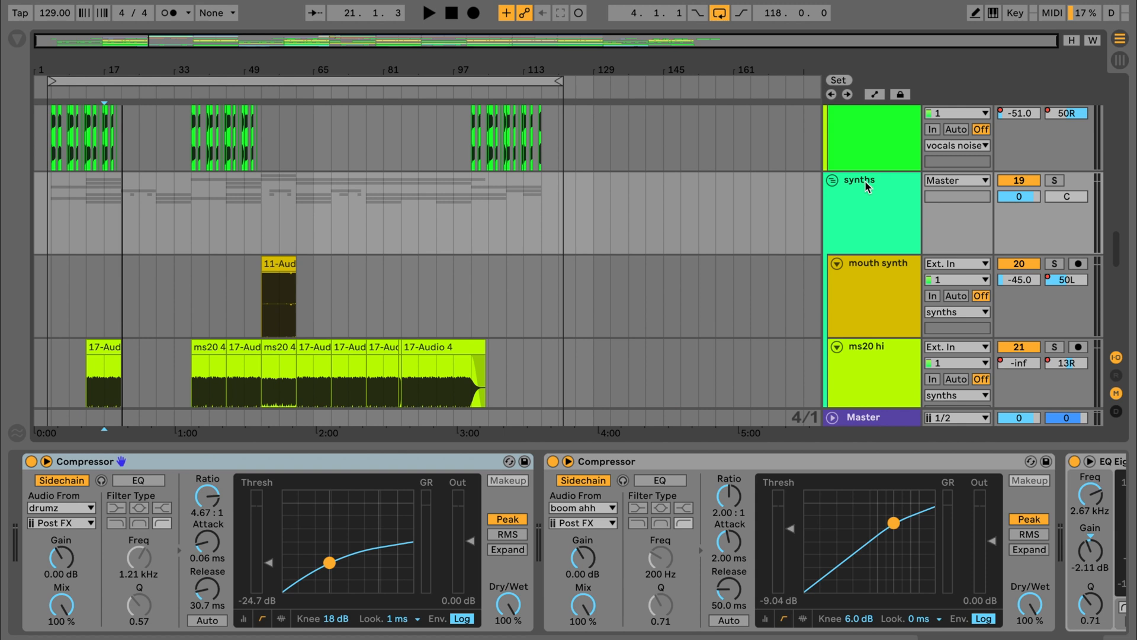
Solo the synths group, play it and look over its tracks.
left_click(858, 186)
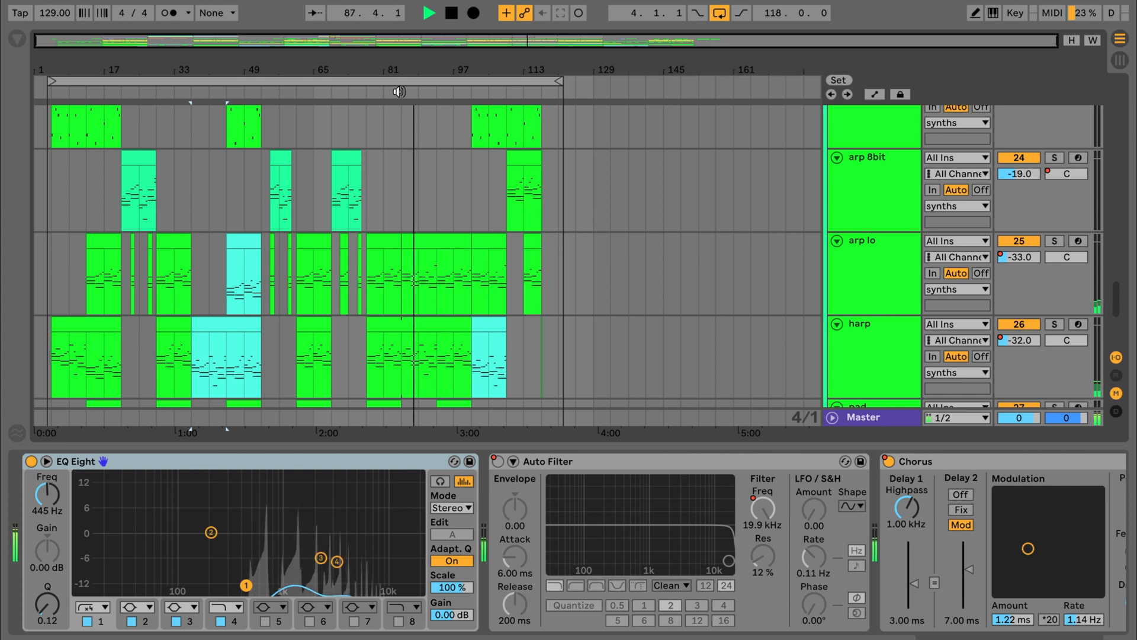
scroll(856, 248, "up", 10)
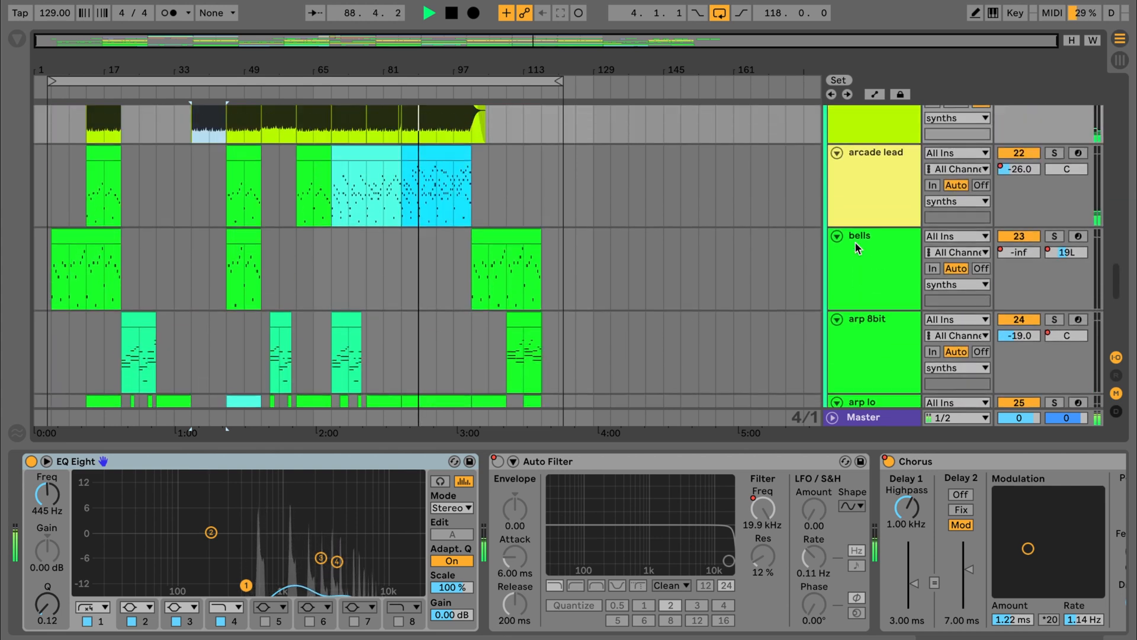
scroll(856, 248, "up", 3)
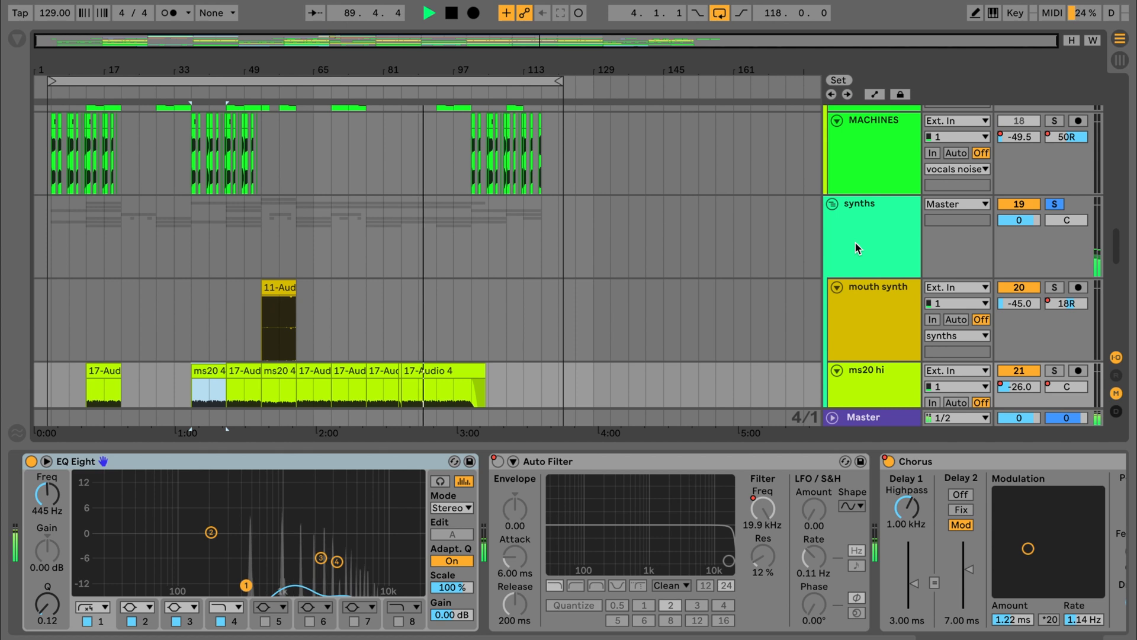
Show the synths group's effects chain from the Compressors to EQ Eight and CamelCrusher, and stop playback.
left_click(856, 248)
scroll(878, 533, "right", 5)
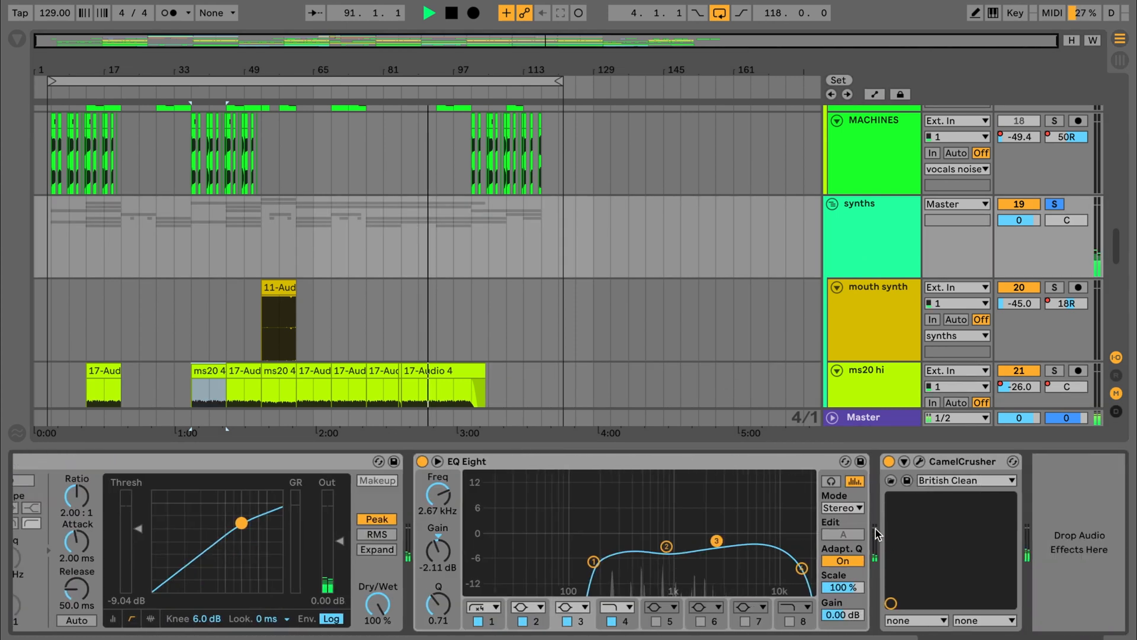
scroll(878, 533, "left", 5)
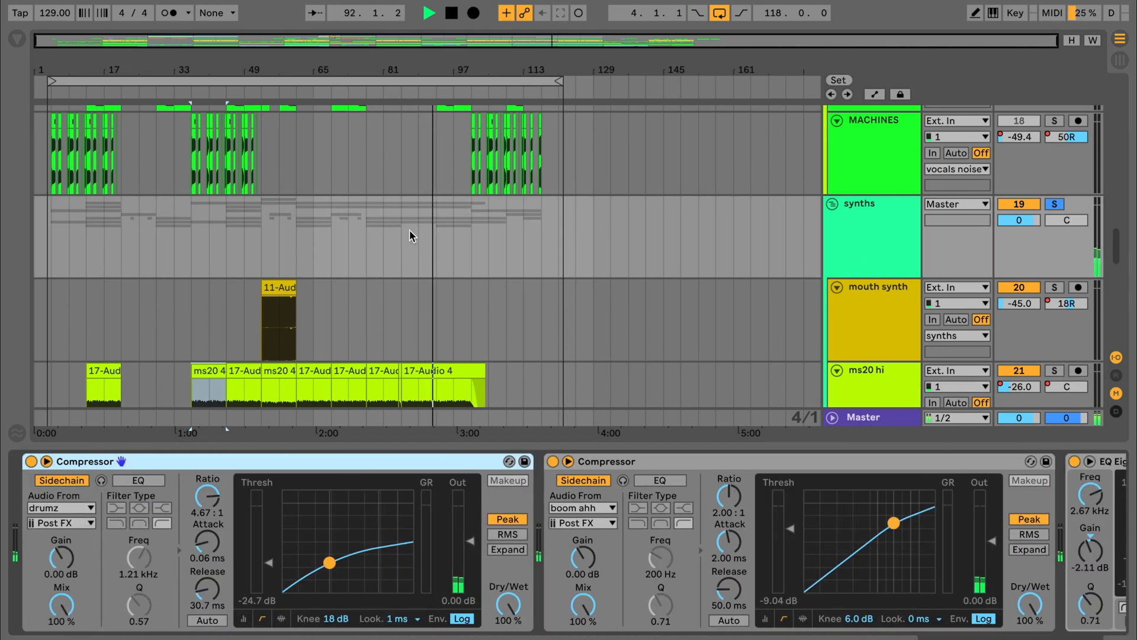
left_click(71, 462)
key("space")
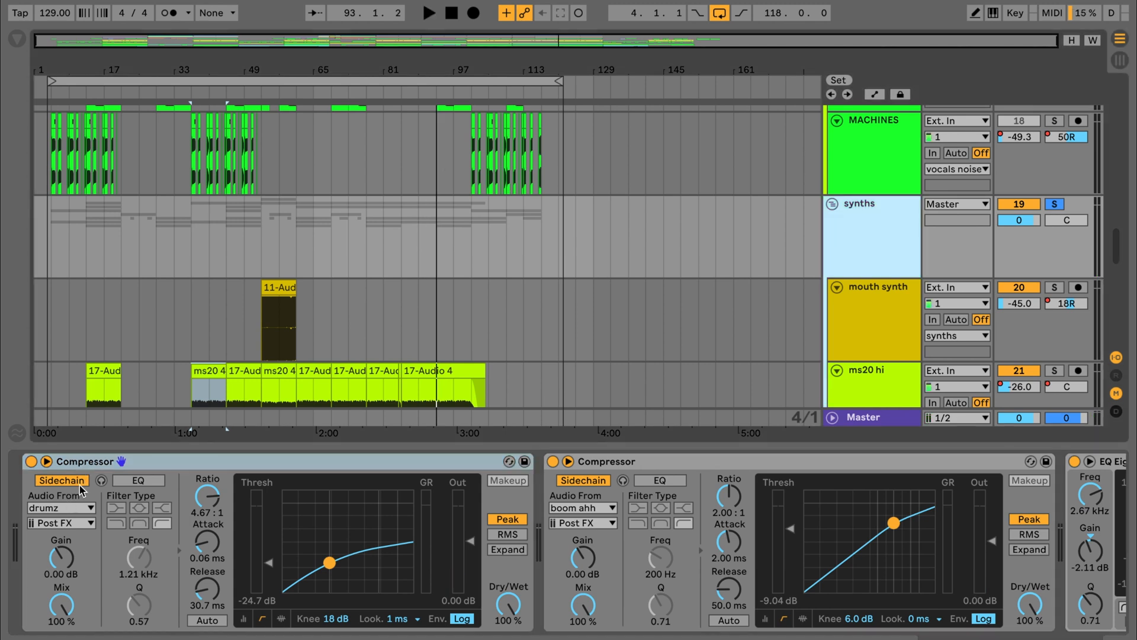
Examine the synths group's compressors sidechained to drumz and boom ahh, and select band 1 of its EQ Eight.
left_click(853, 245)
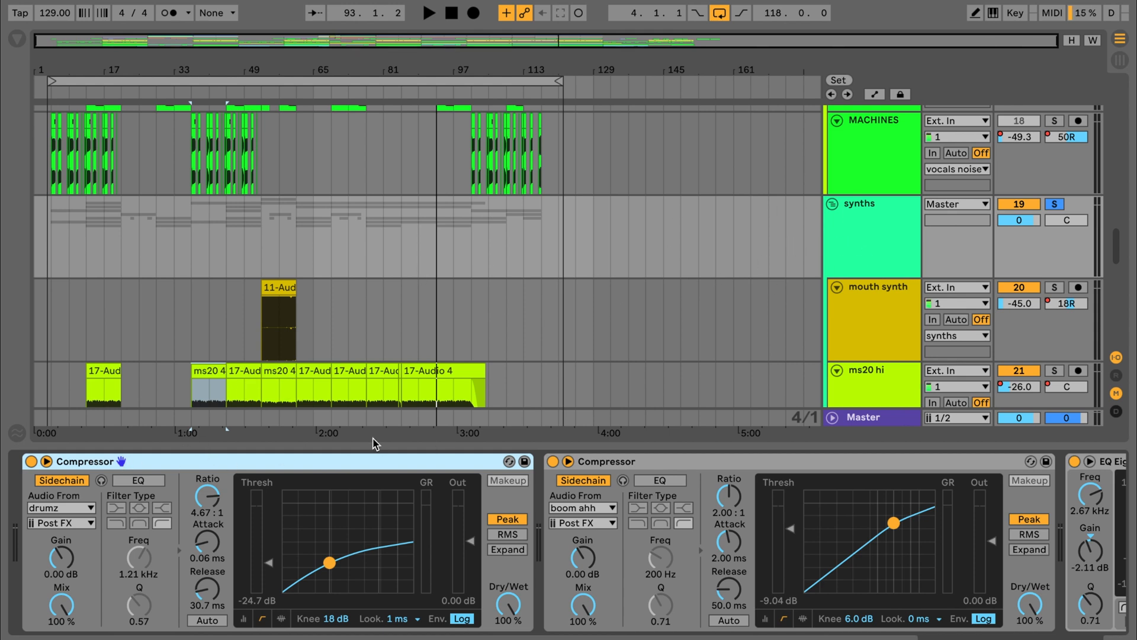
scroll(343, 330, "down", 3)
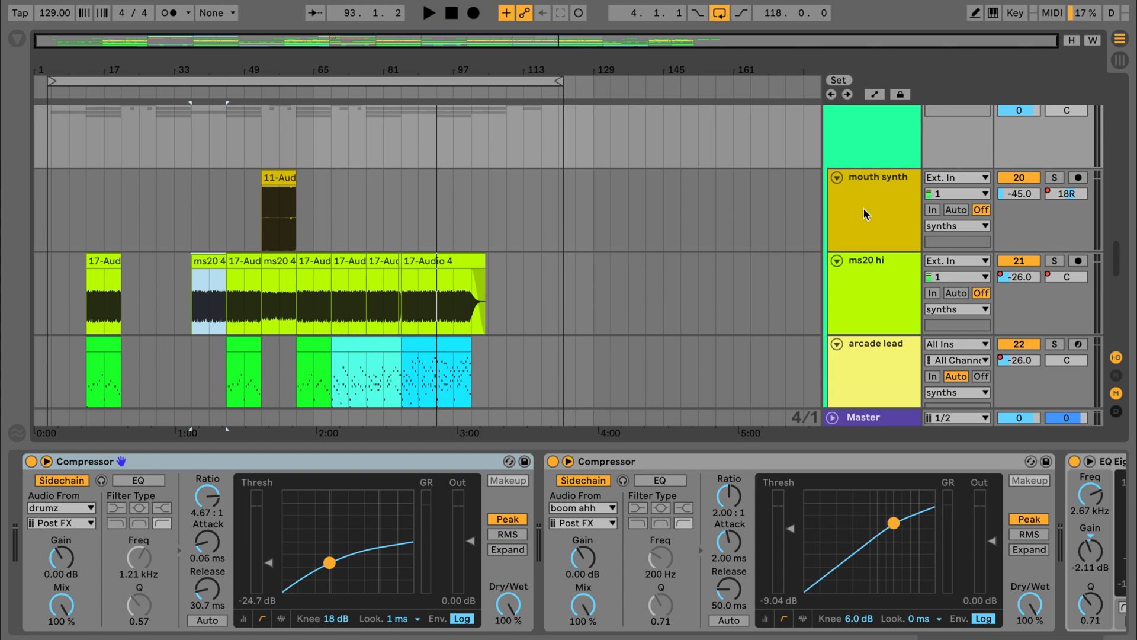
scroll(864, 193, "up", 3)
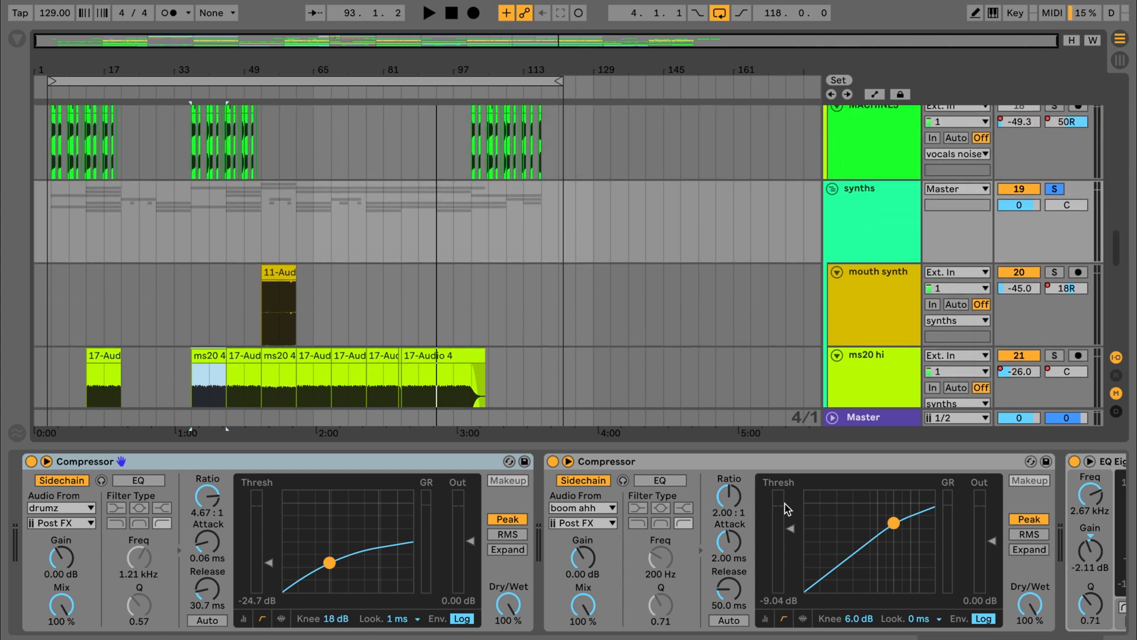
scroll(786, 508, "right", 10)
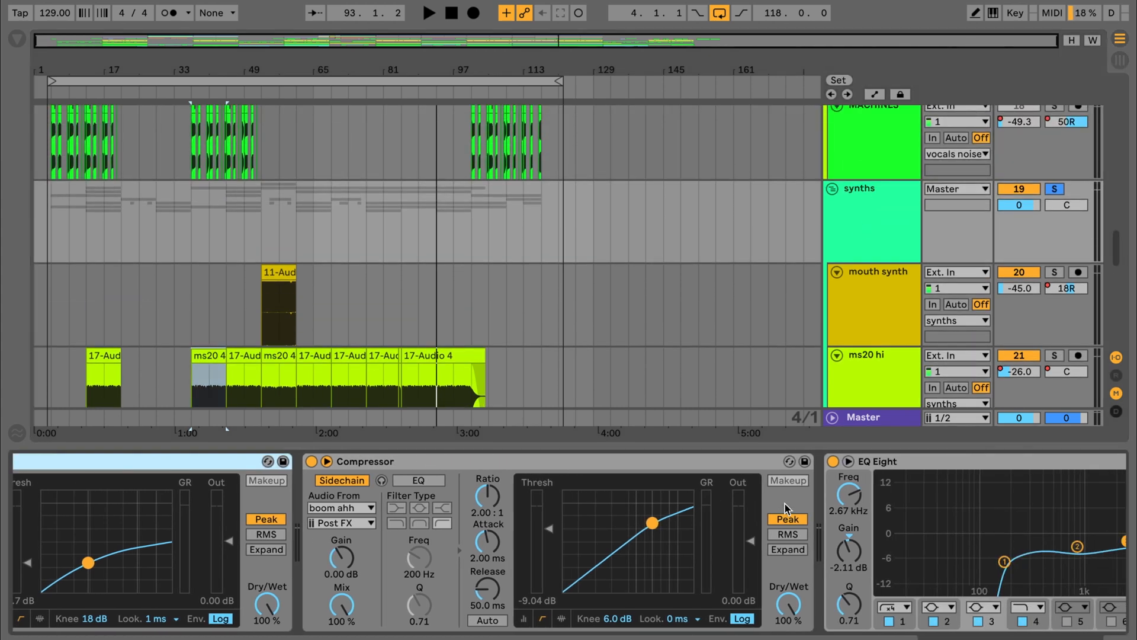
scroll(699, 487, "right", 2)
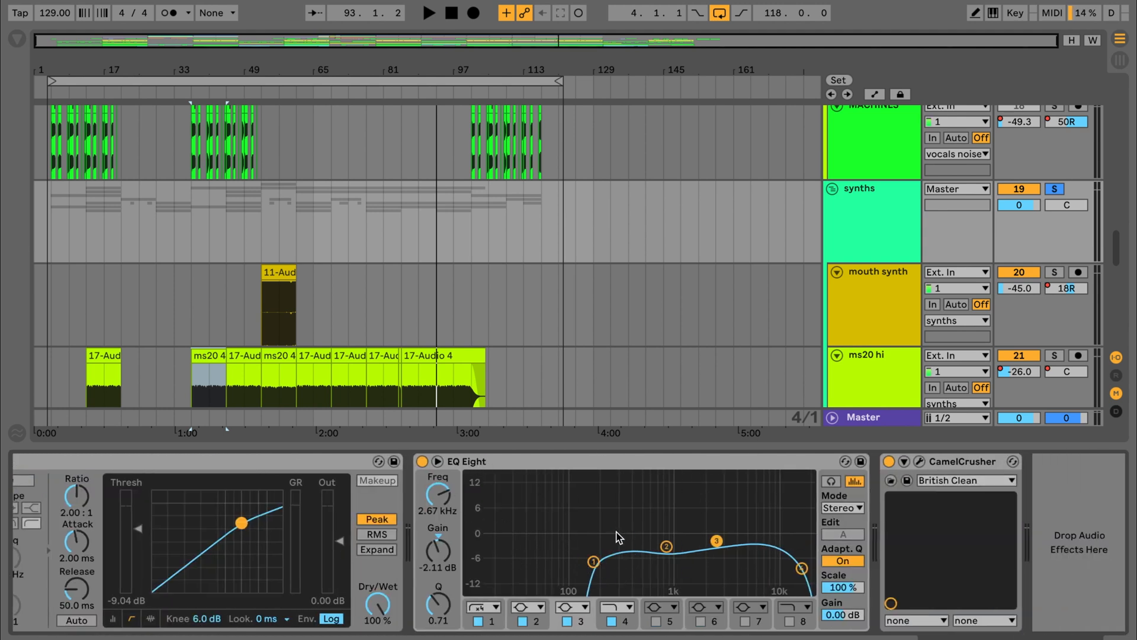
left_click(598, 553)
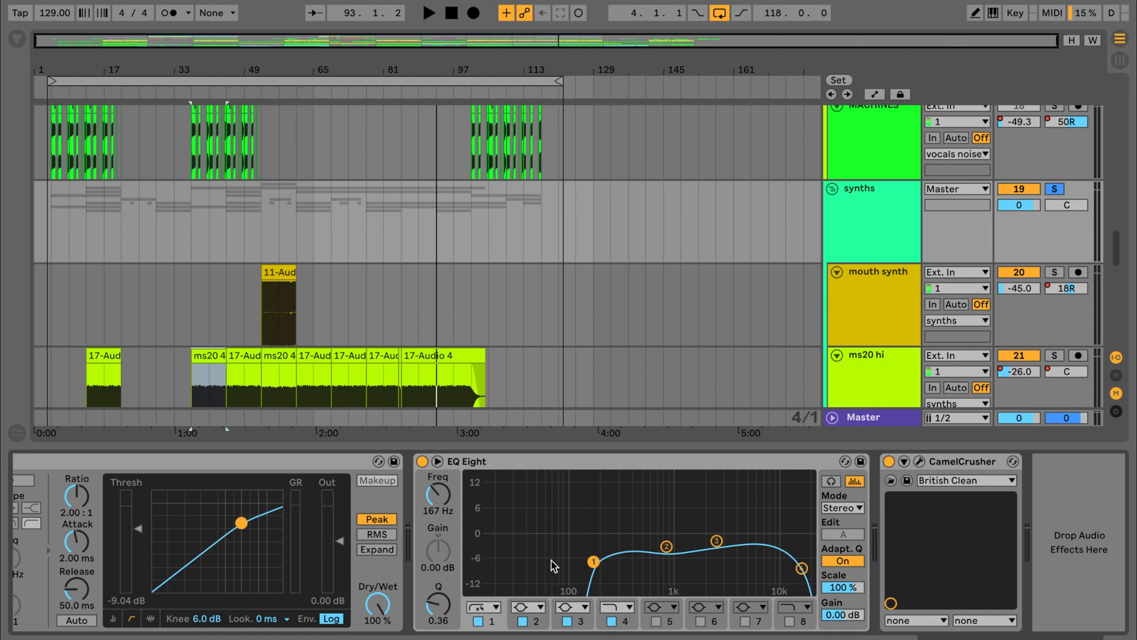
Solo the mouth synth track and inspect its EQ Eight, Chorus, Flanger and Limiter.
left_click(276, 273)
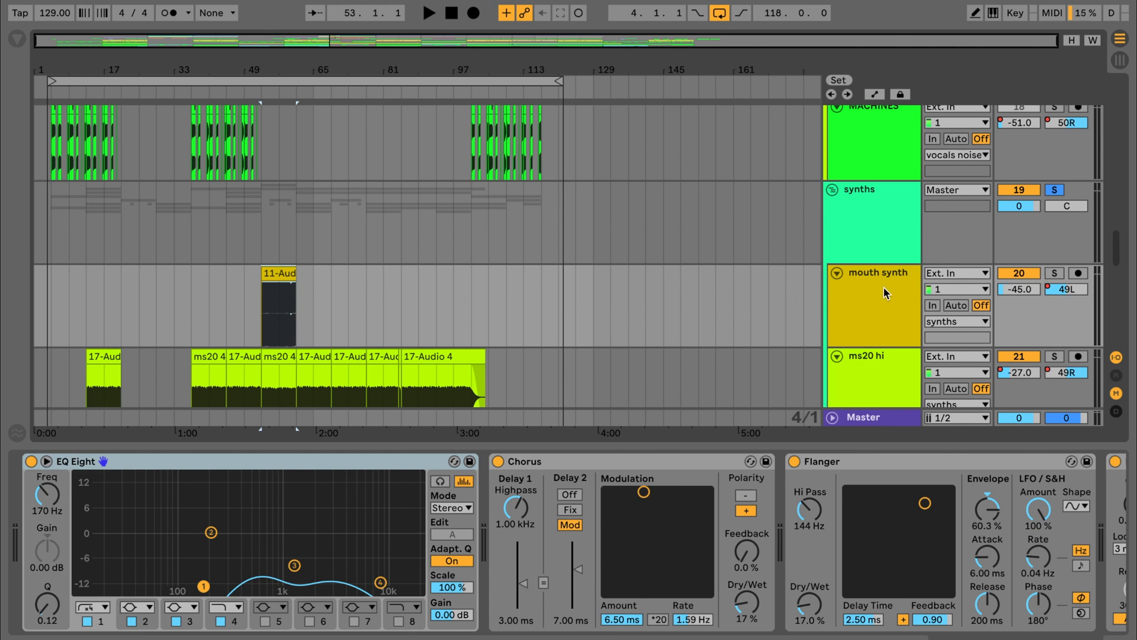
left_click(1053, 273)
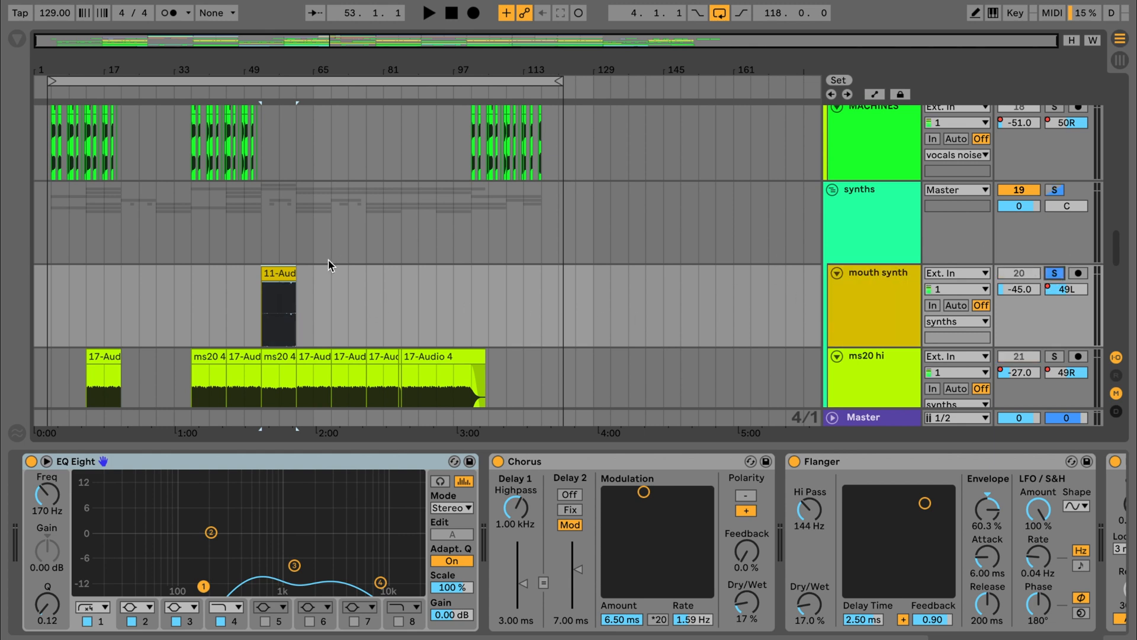
scroll(668, 517, "right", 3)
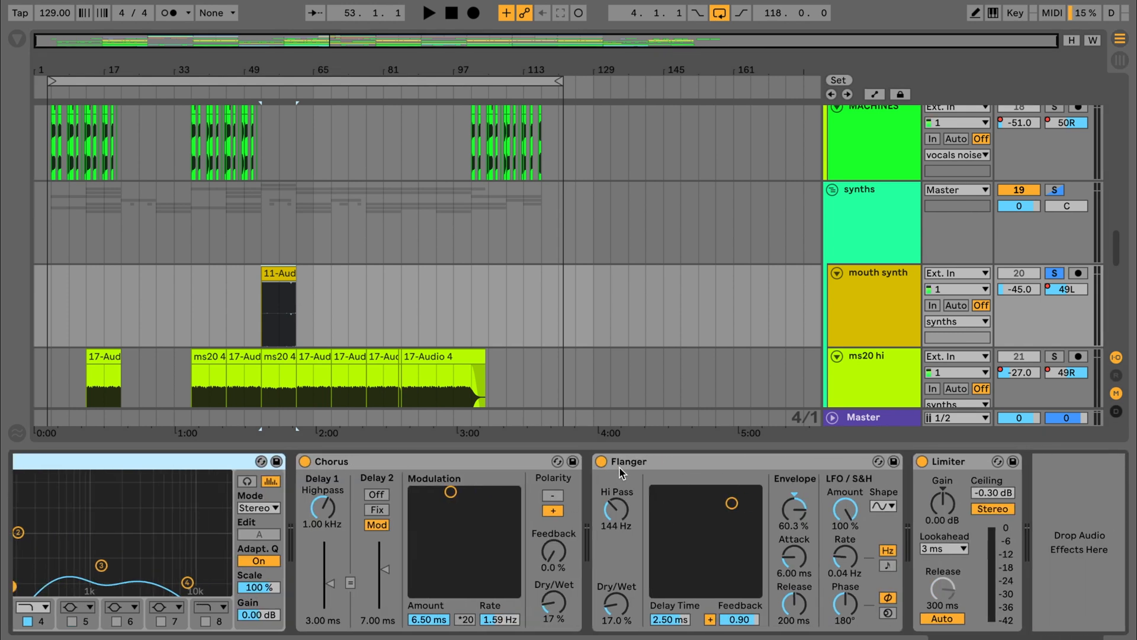
scroll(391, 599, "left", 3)
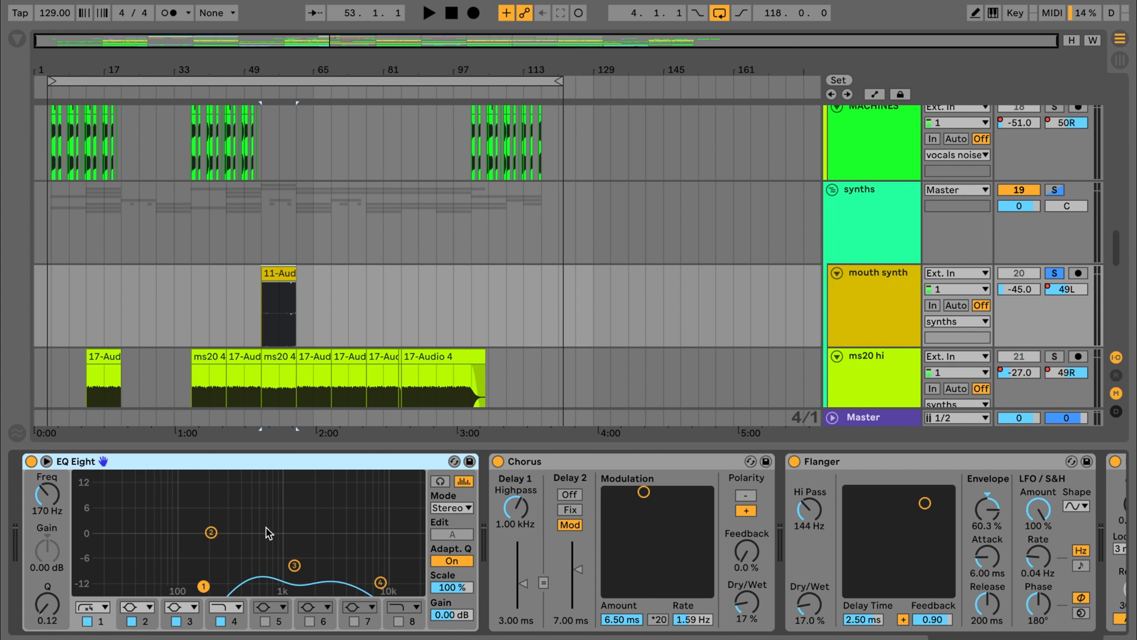
Audition the soloed mouth synth clip from bar 53, stop playback and unsolo the track.
left_click(272, 274)
key("space")
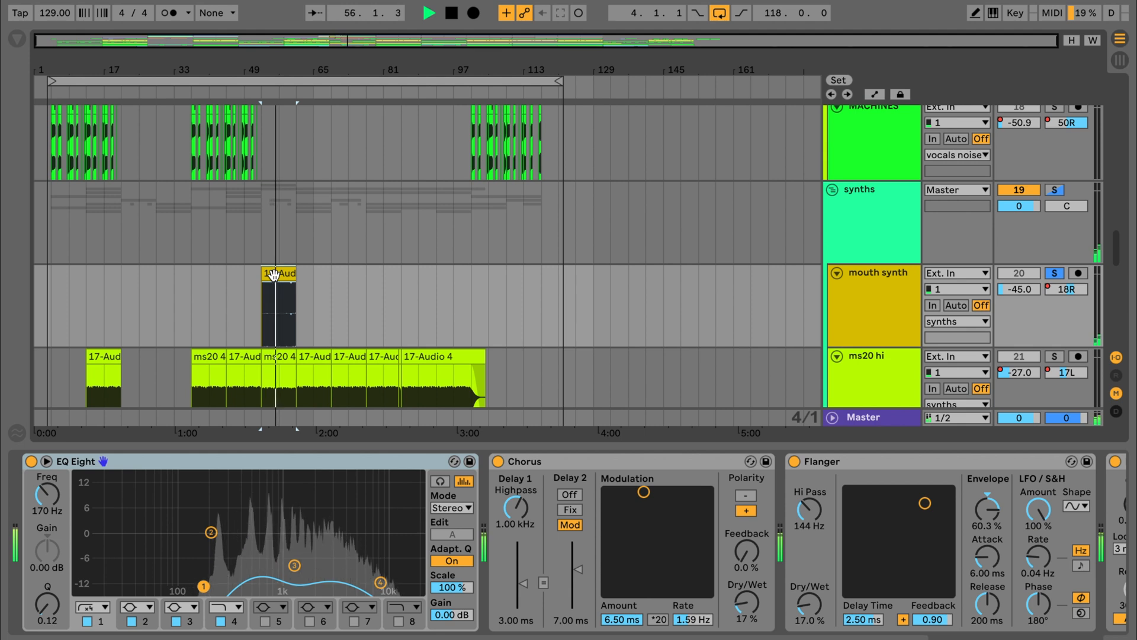
key("space")
left_click(1054, 273)
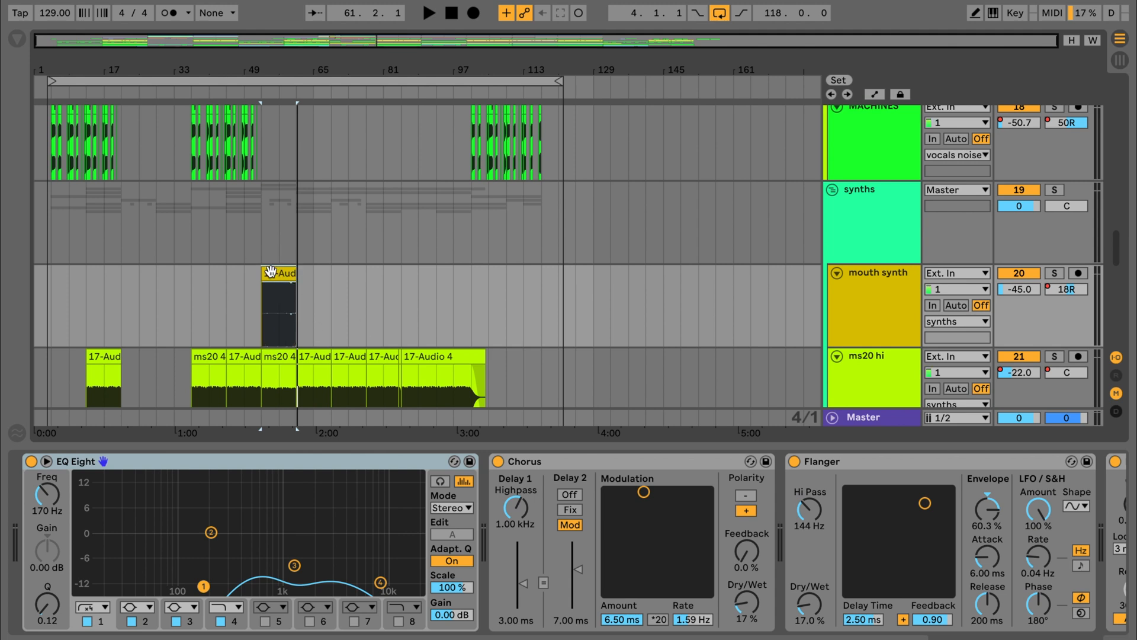
Play the mouth synth section from bar 53 in the full mix, stopping at bar 61.
key("space")
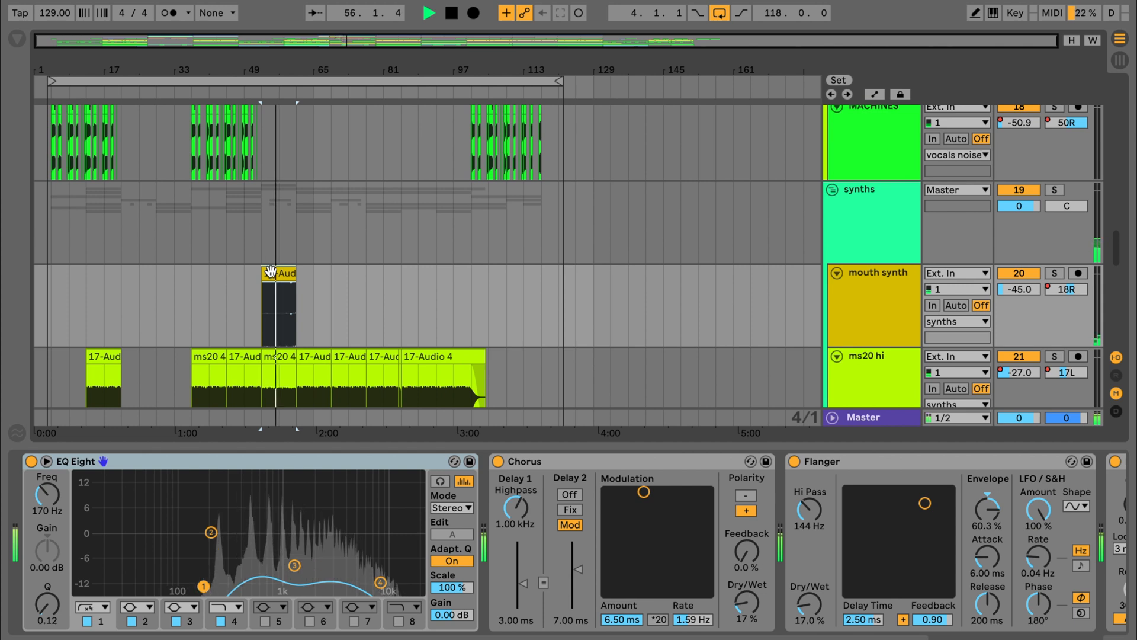
scroll(345, 290, "down", 3)
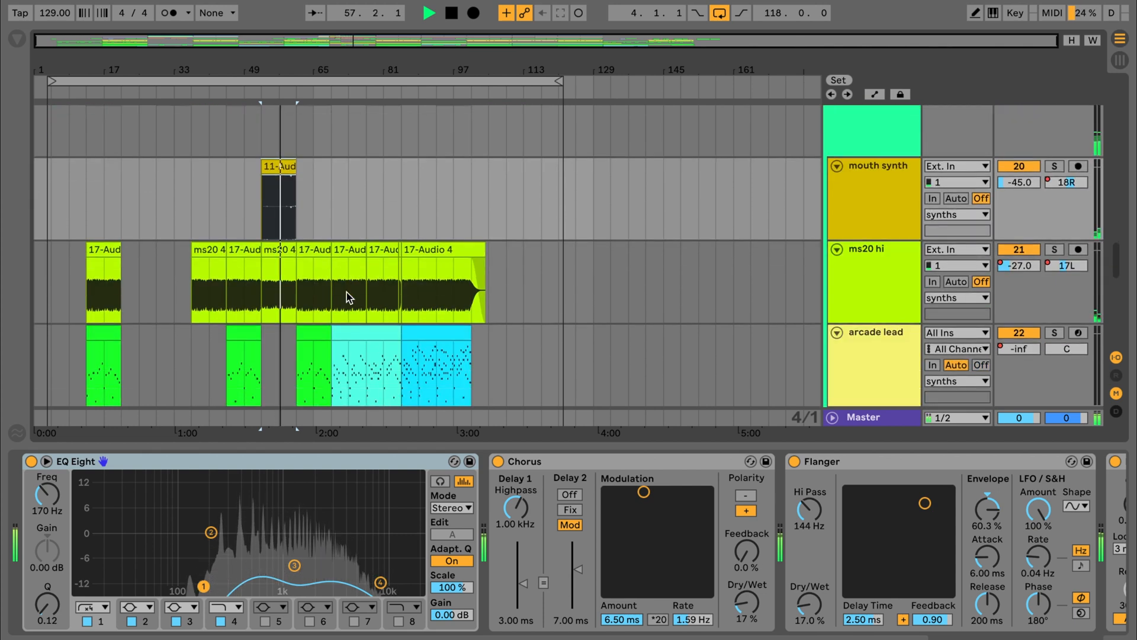
scroll(347, 293, "up", 1)
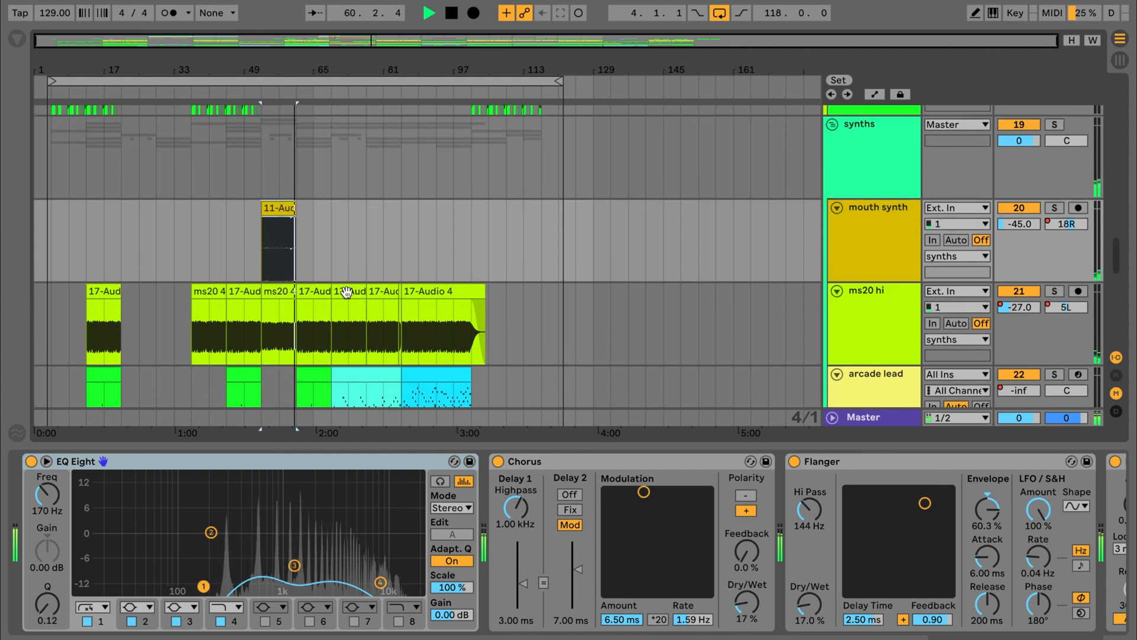
key("space")
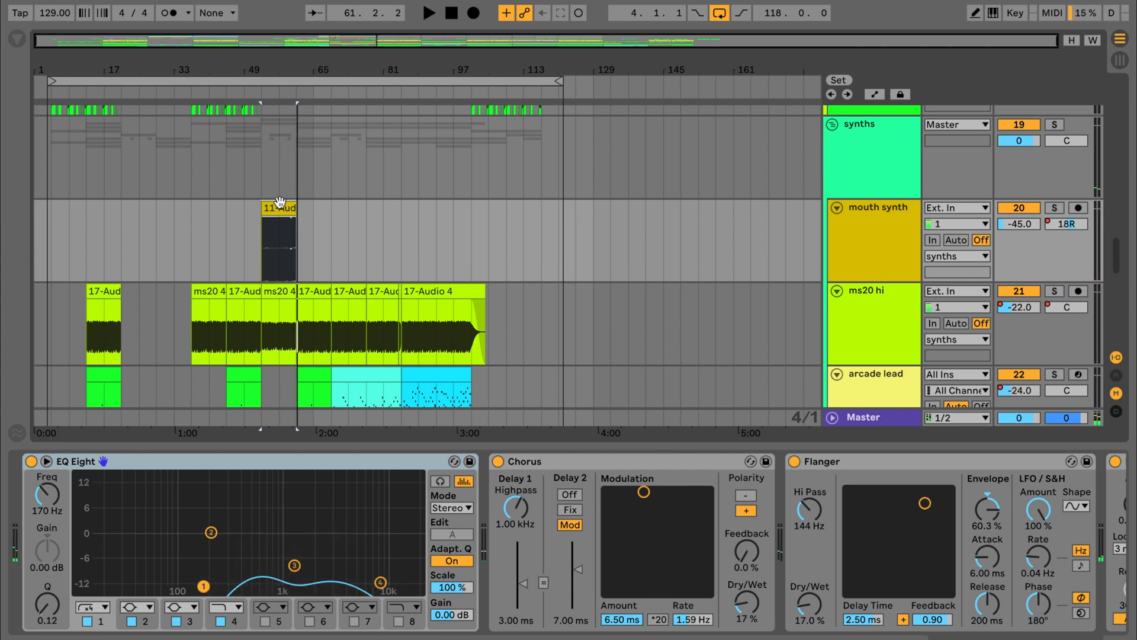
Show the ms20 hi track's EQ Eight, Auto Filter and Chorus, solo the track and audition it from bar 45.
left_click(261, 249)
scroll(260, 249, "down", 2)
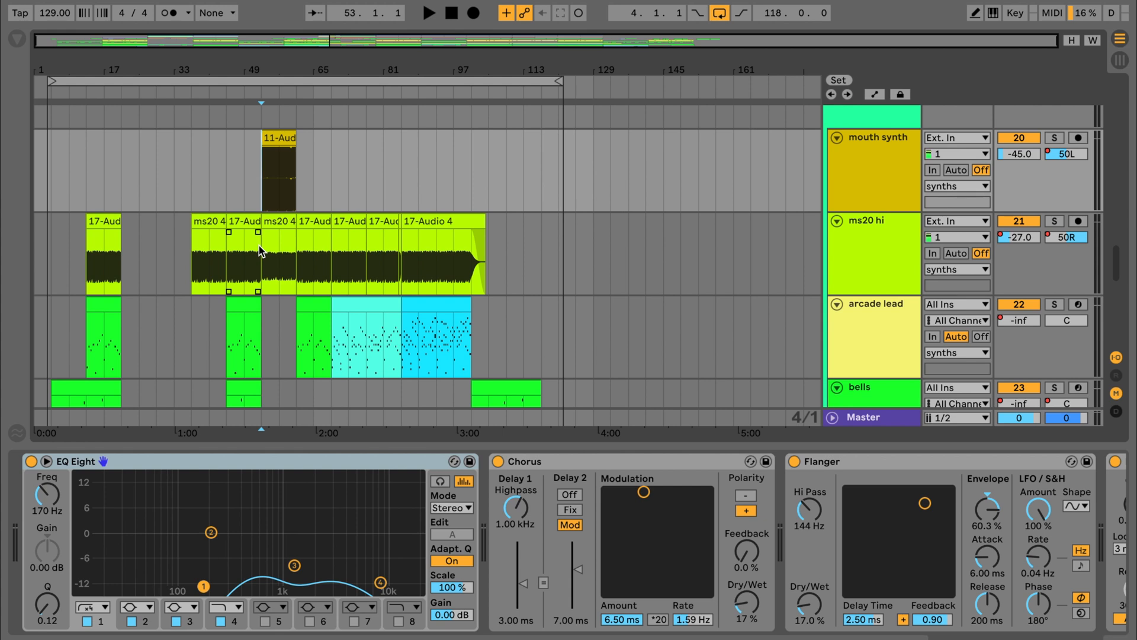
scroll(262, 251, "up", 2)
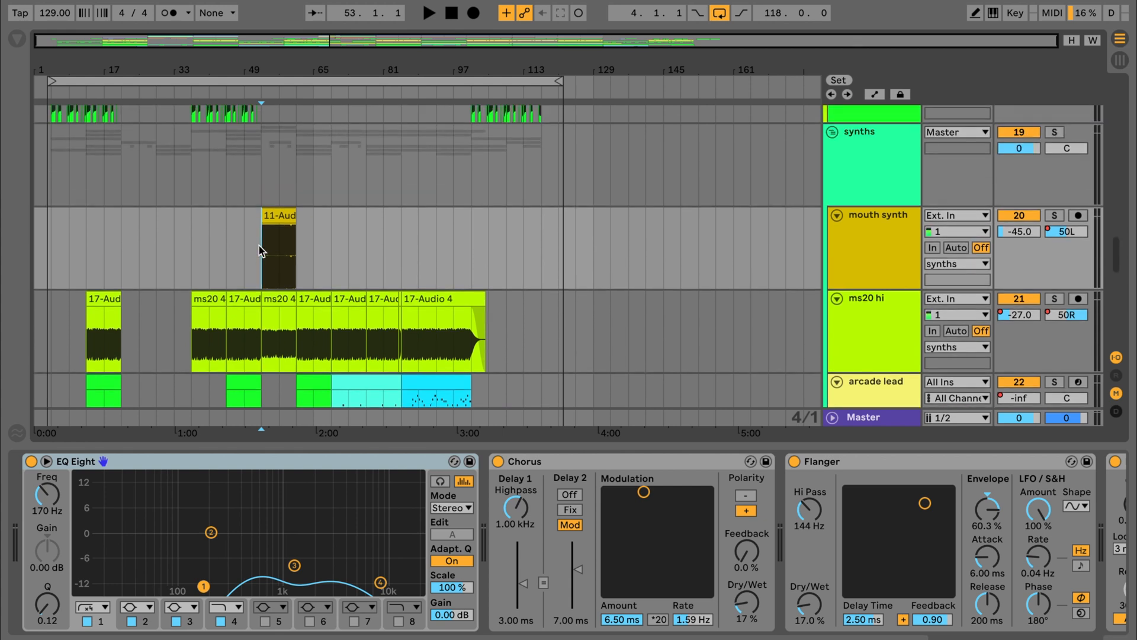
scroll(259, 248, "down", 3)
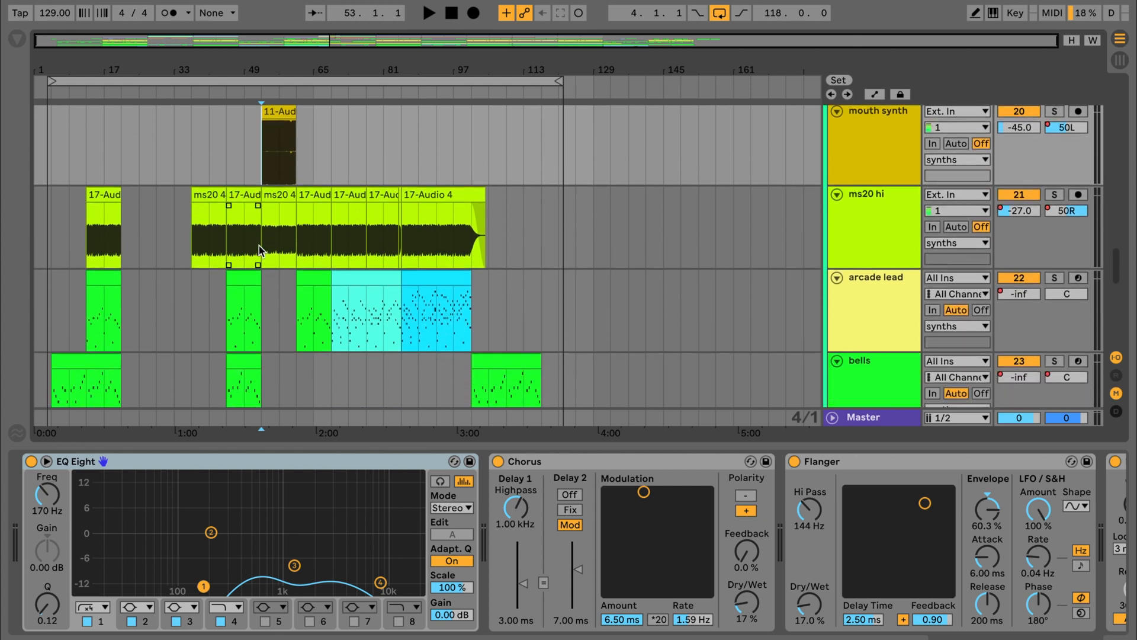
scroll(258, 245, "up", 1)
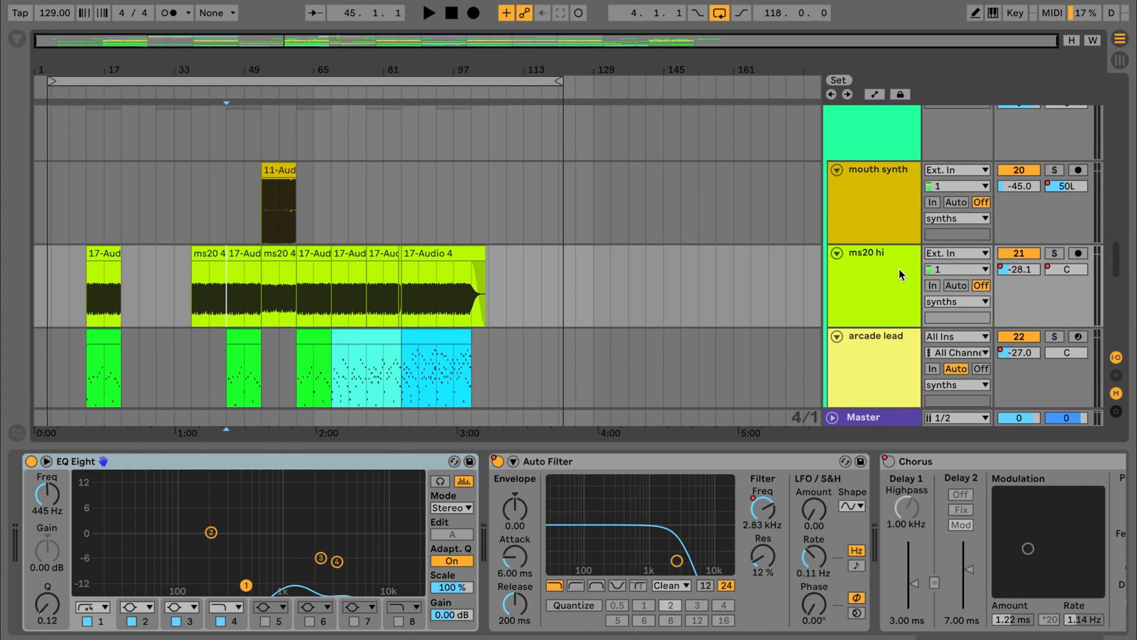
scroll(898, 268, "down", 2)
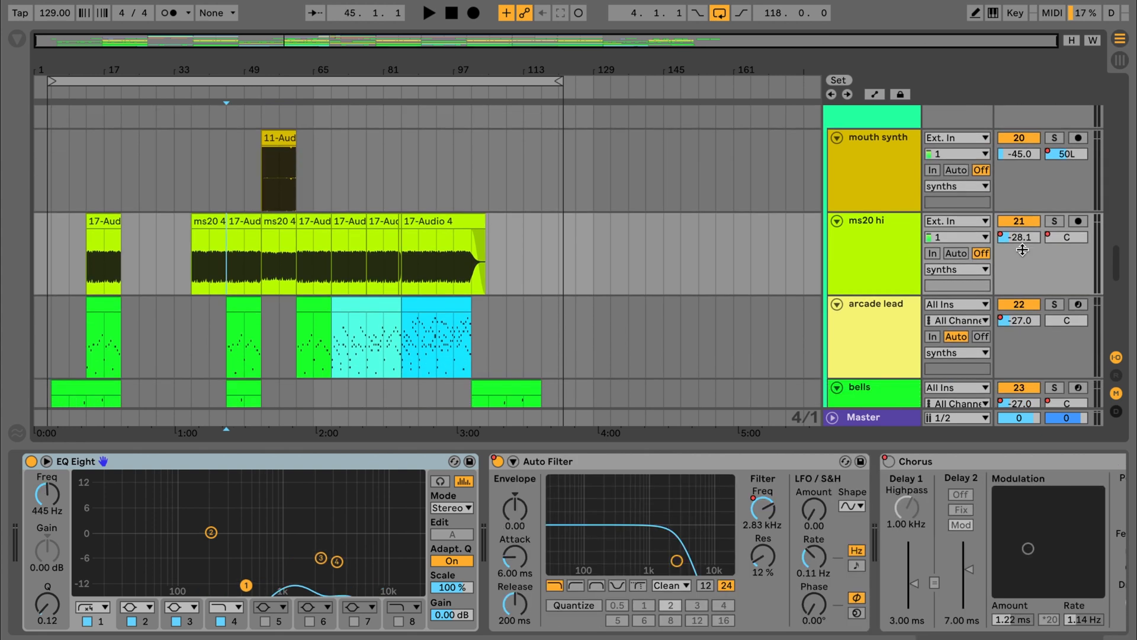
left_click(1054, 221)
key("space")
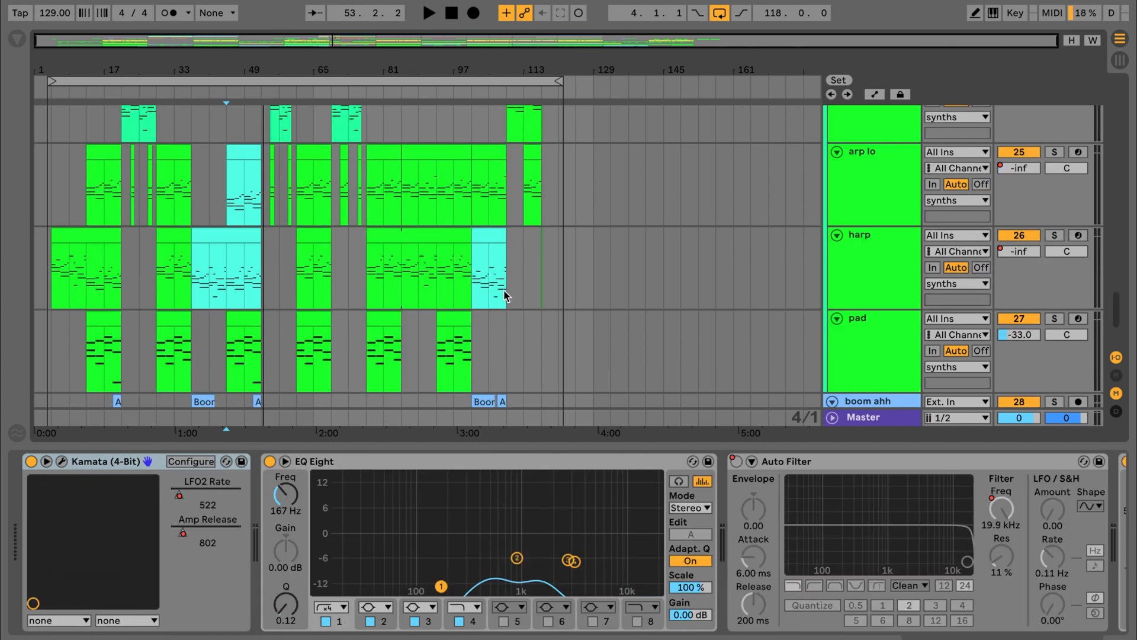
Select the arcade lead clip at bar 69, solo its track and audition it.
scroll(489, 272, "up", 8)
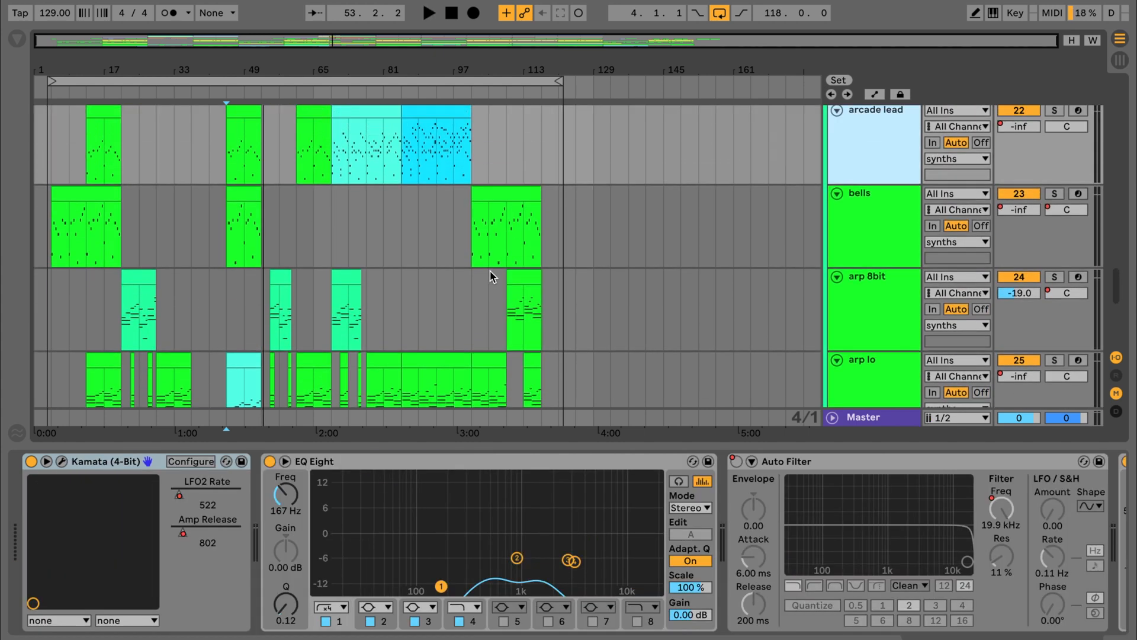
left_click(876, 209)
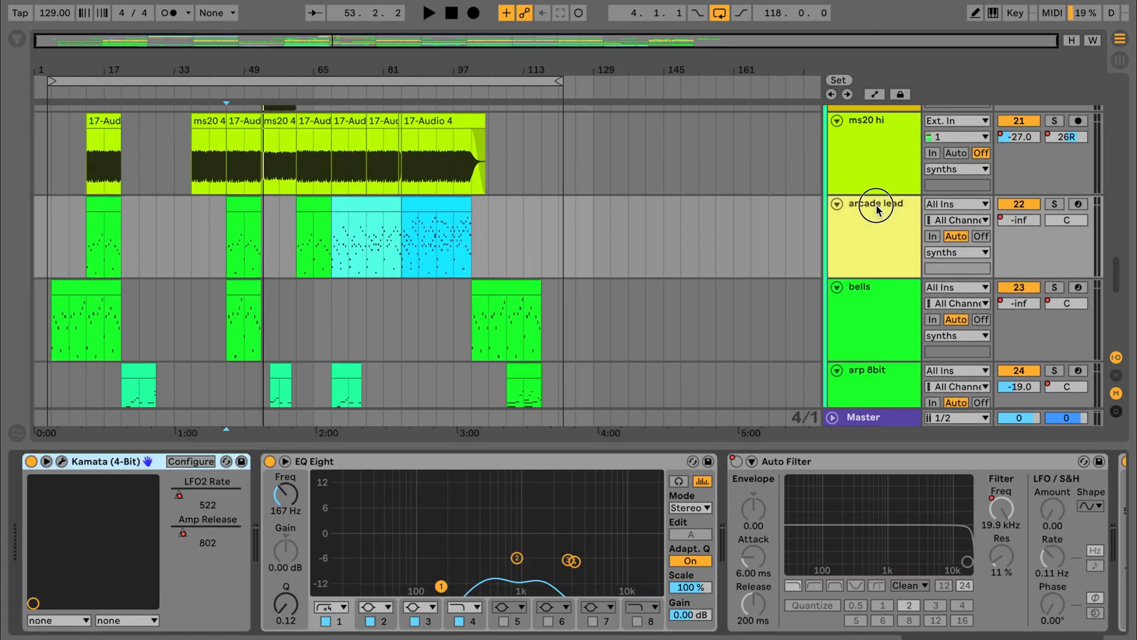
left_click(364, 207)
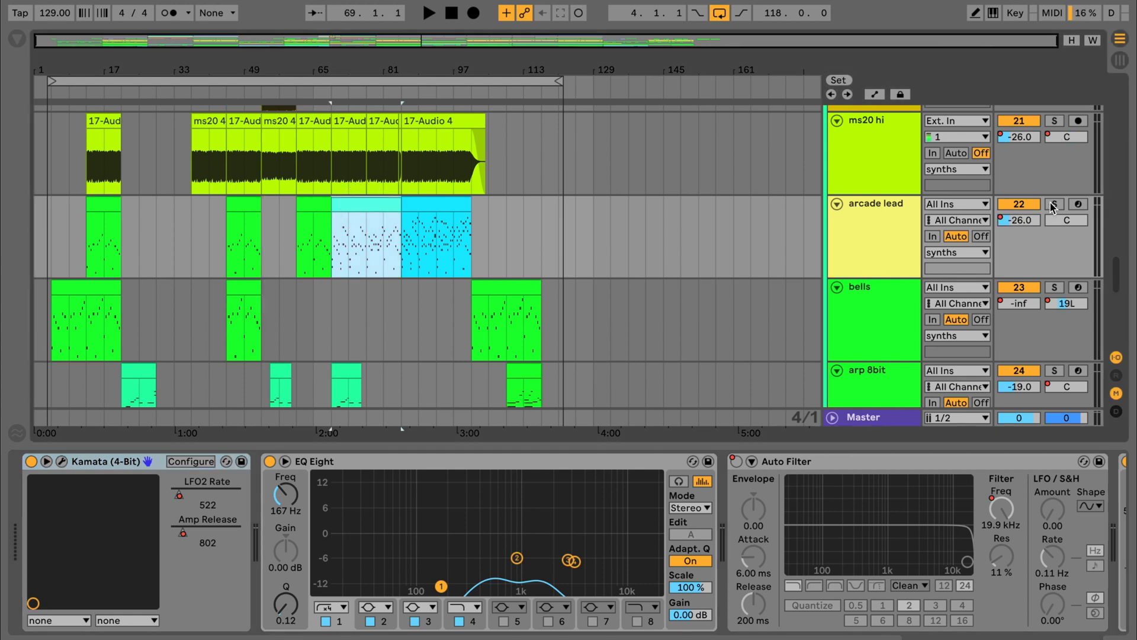
left_click(1053, 205)
key("space")
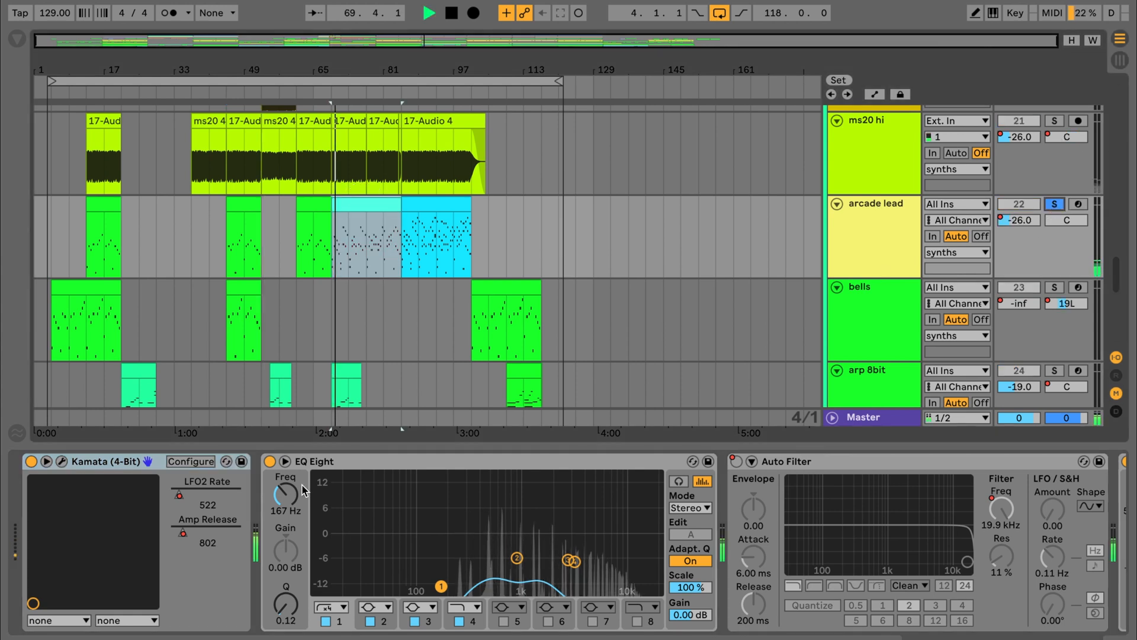
Open the arcade lead's Kamata synth, stop playback and show its envelope, LFO and effects page.
left_click(61, 461)
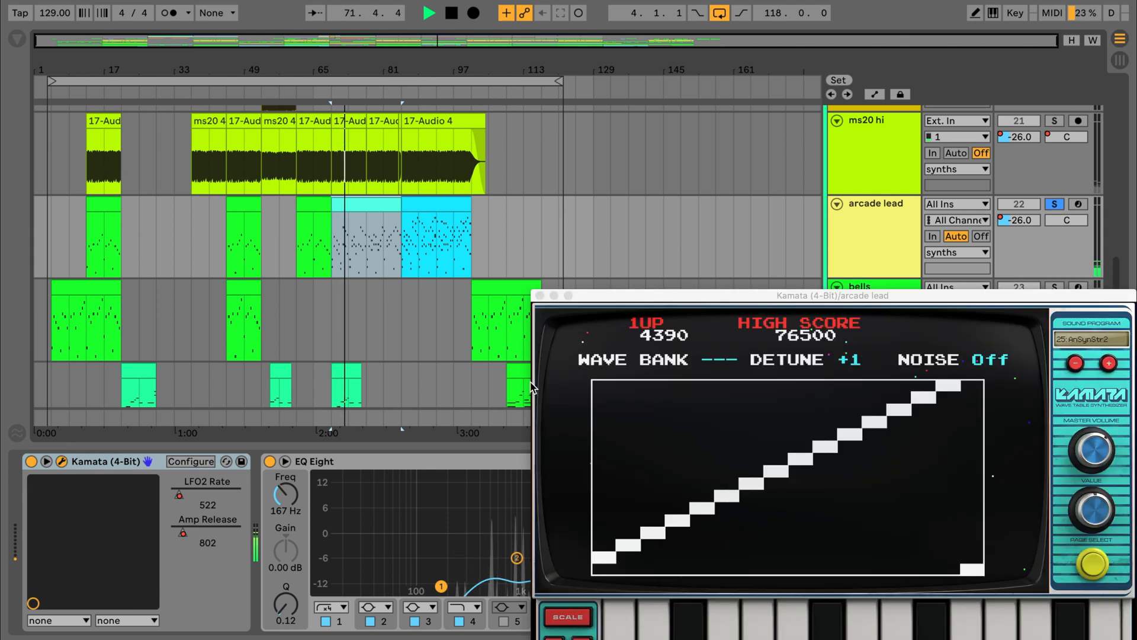
left_click(589, 297)
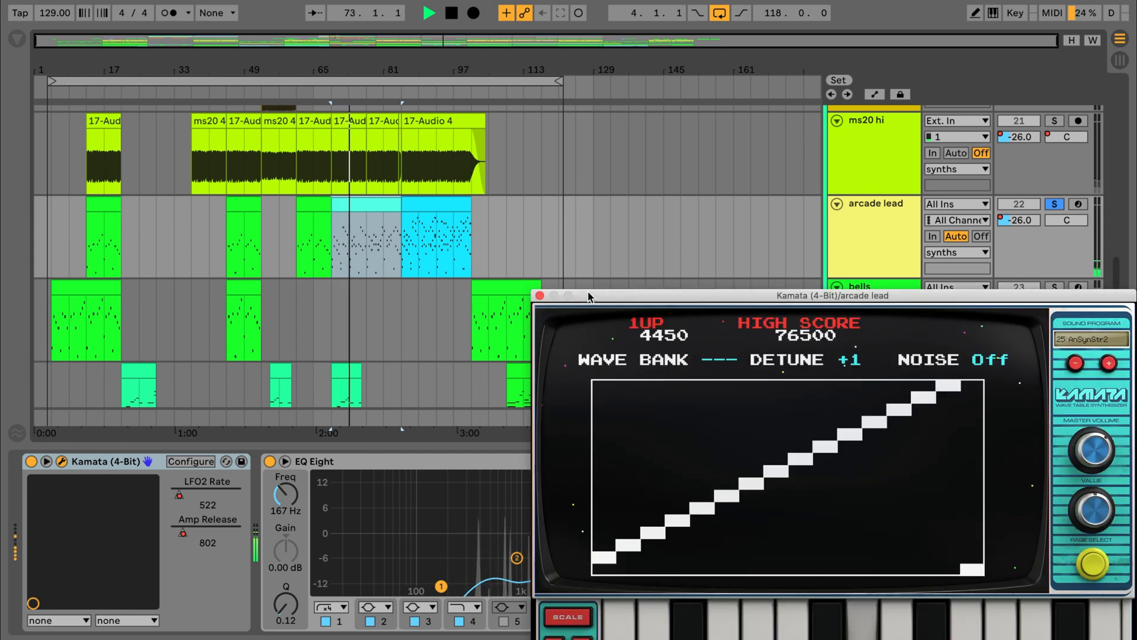
key("space")
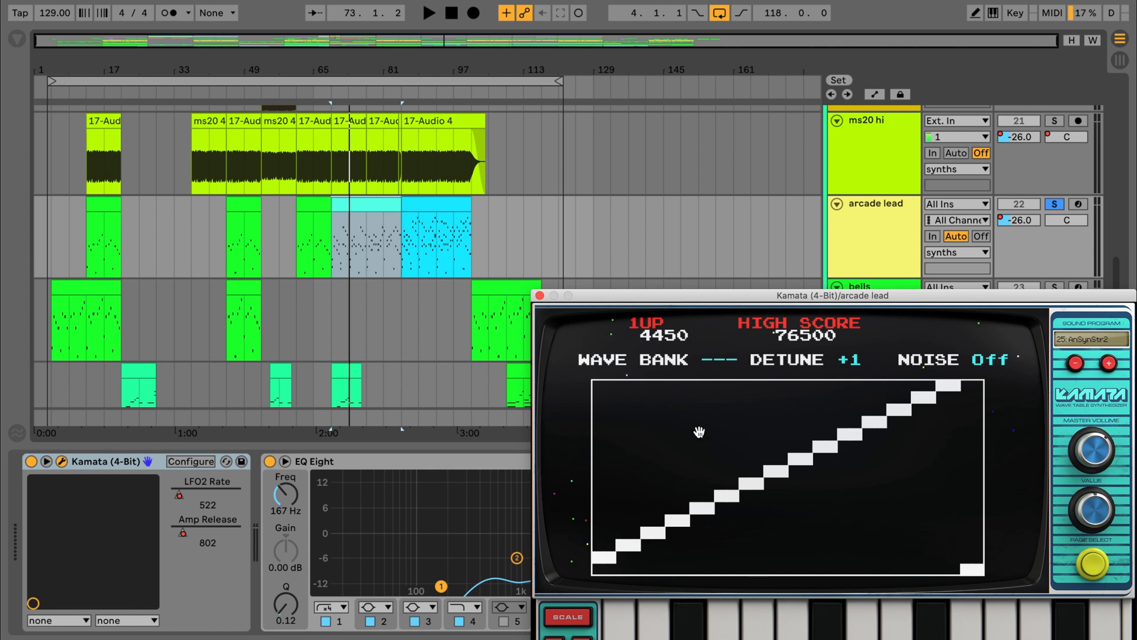
left_click(1087, 567)
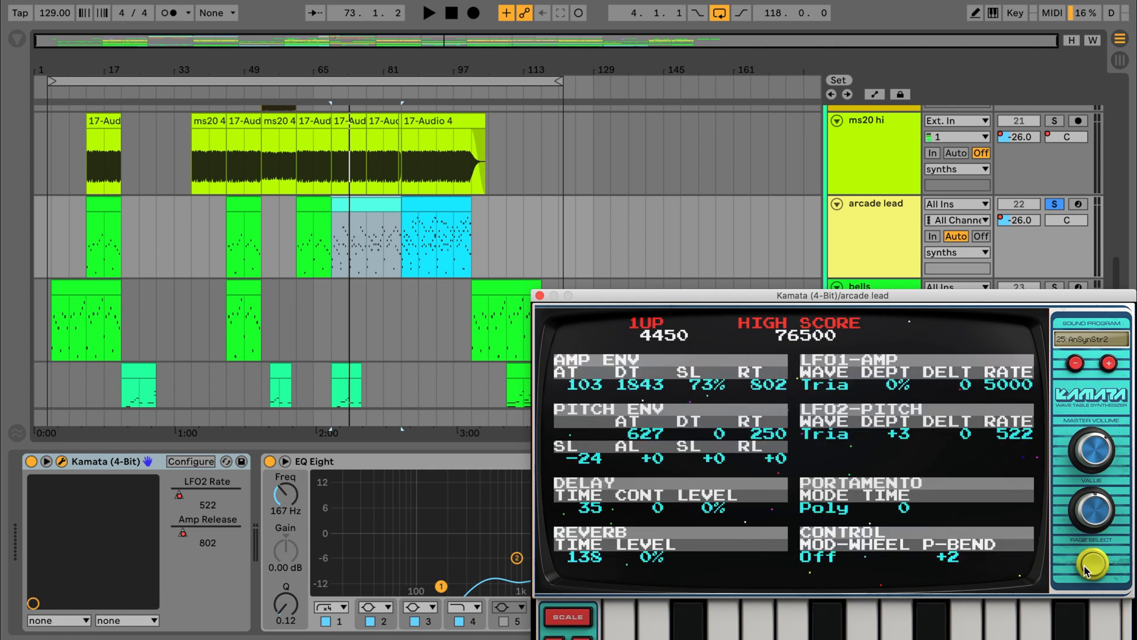
Solo ms20 hi together with arcade lead, audition both from bar 61, stop playback and unsolo them.
scroll(1053, 203, "down", 2)
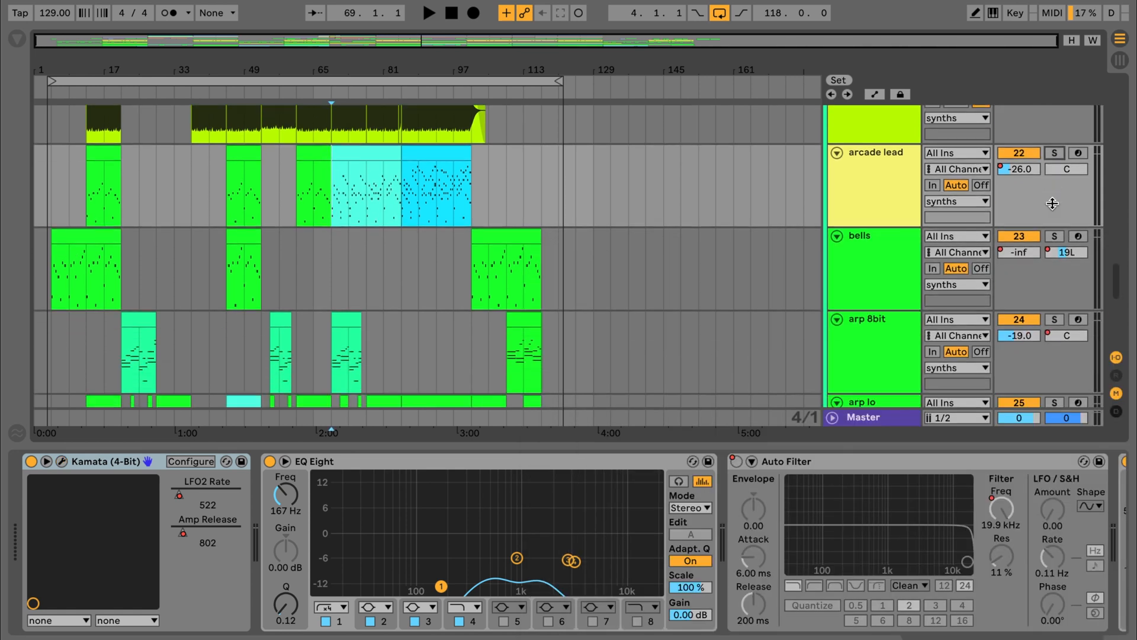
scroll(1052, 203, "up", 4)
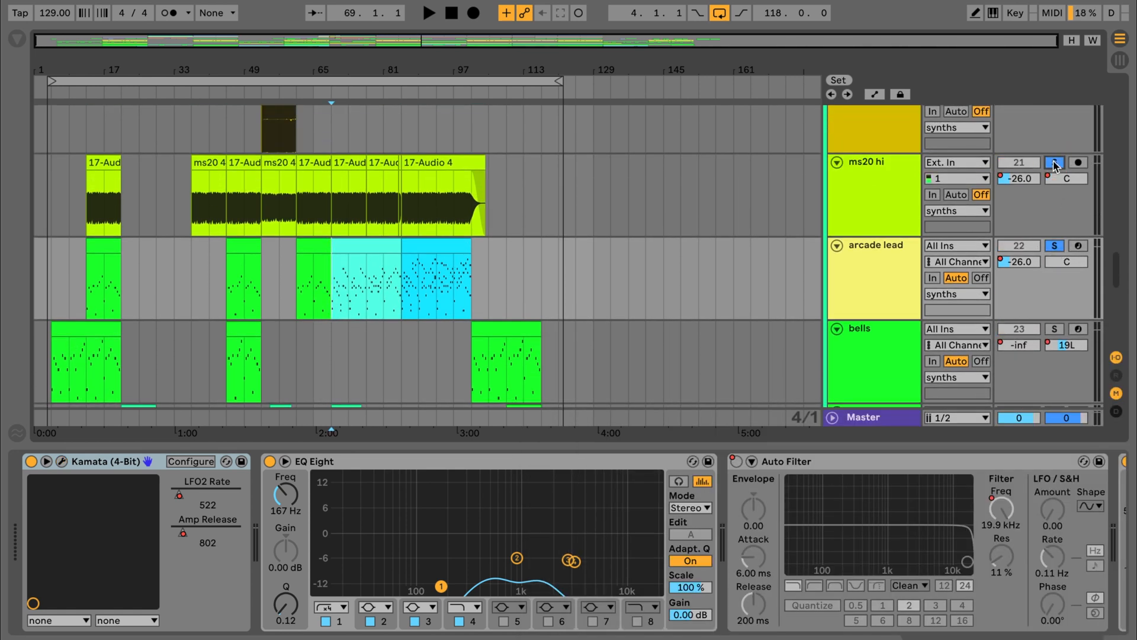
left_click(296, 201)
key("space")
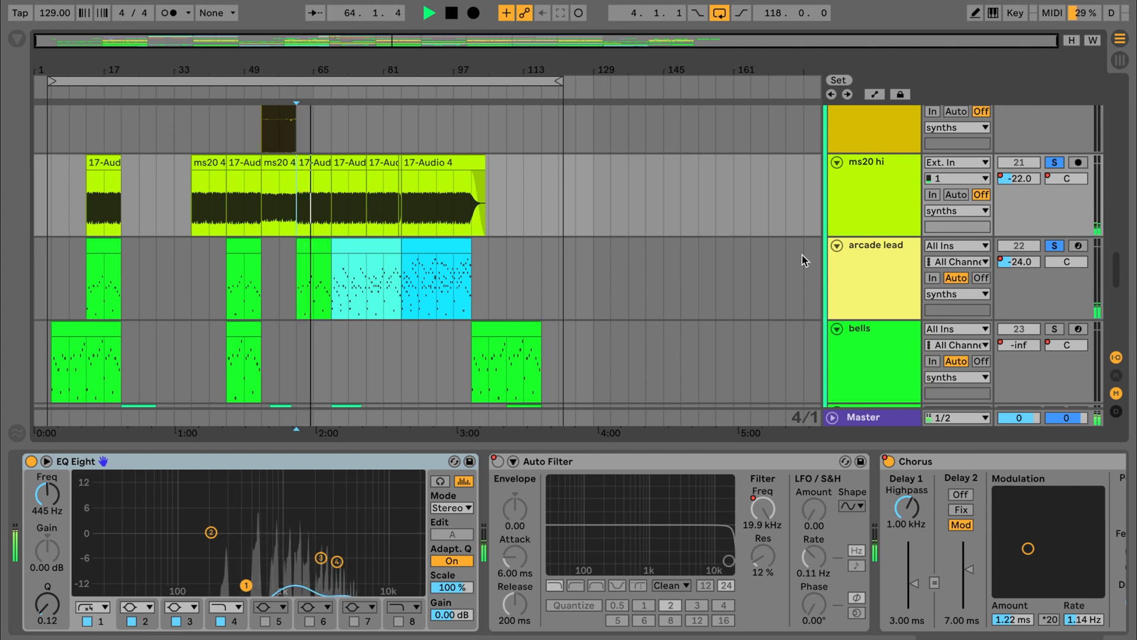
key("space")
left_click(1054, 162)
Select the bells clip at bar 5 and audition the bells track.
scroll(307, 224, "down", 10)
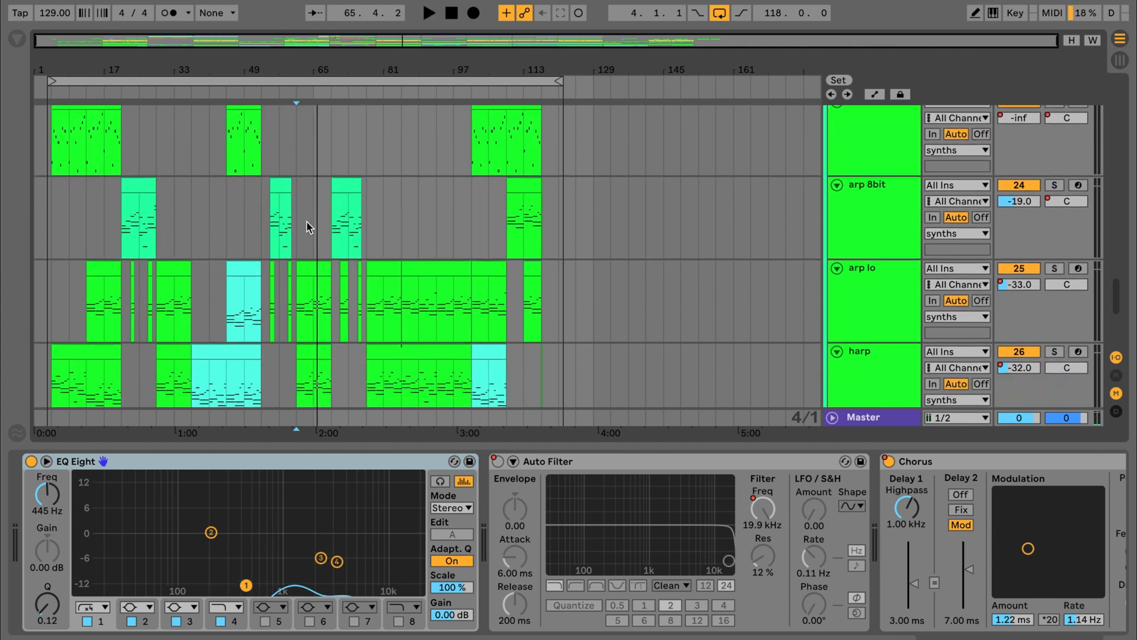
scroll(307, 225, "up", 6)
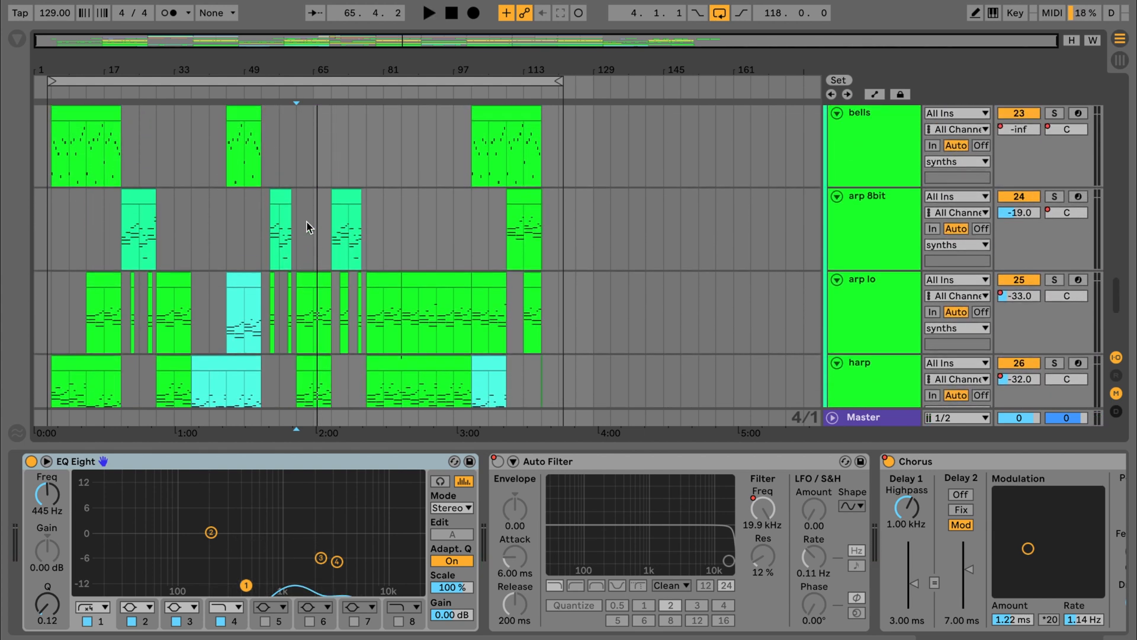
left_click(81, 224)
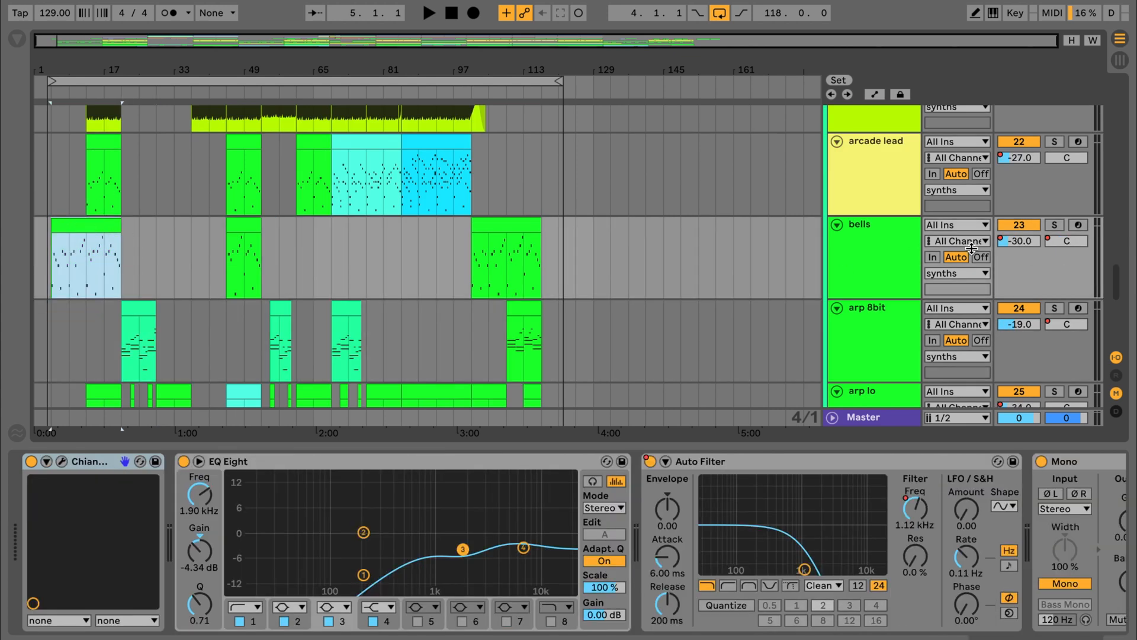
key("space")
left_click(1057, 225)
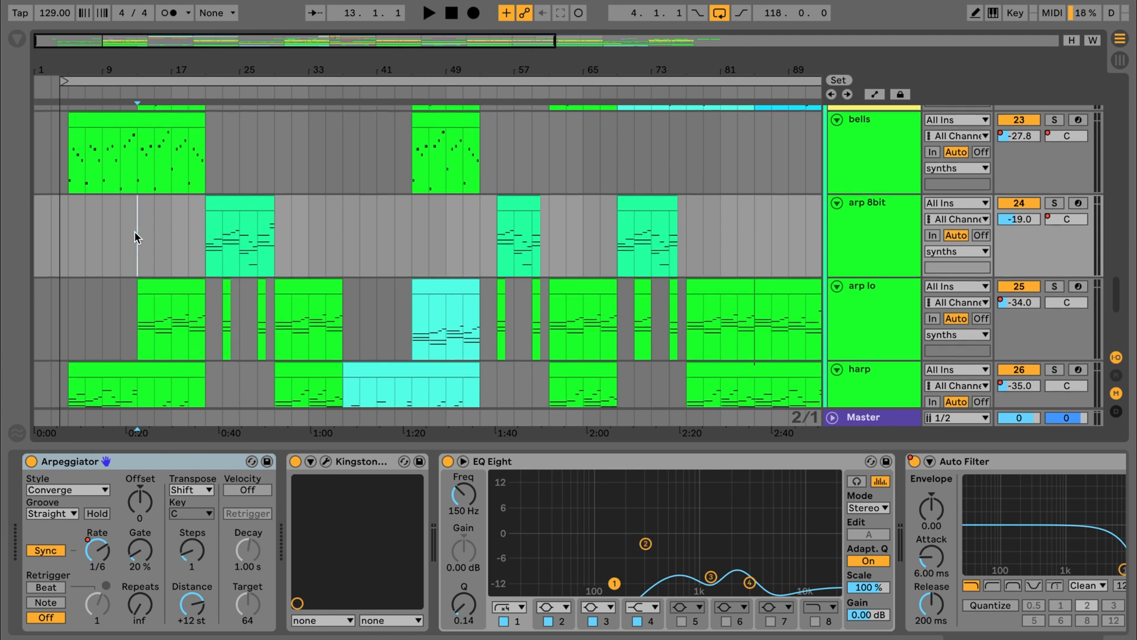
Select the arp 8bit clip at bar 21, solo the track and audition it.
scroll(135, 236, "down", 3)
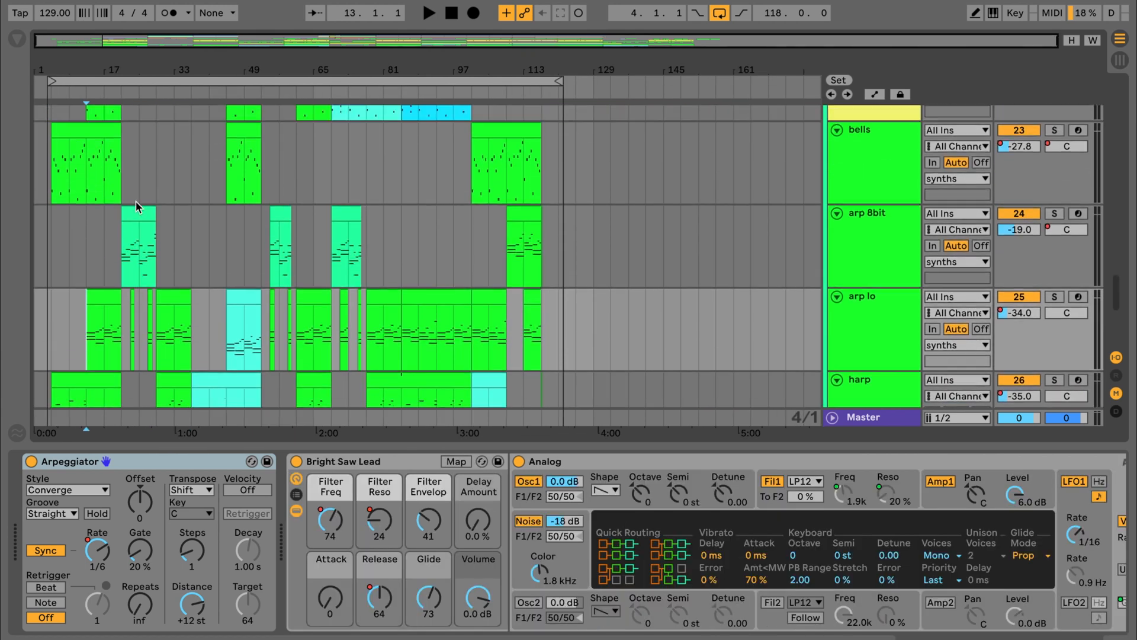
scroll(135, 201, "up", 2)
left_click(875, 225)
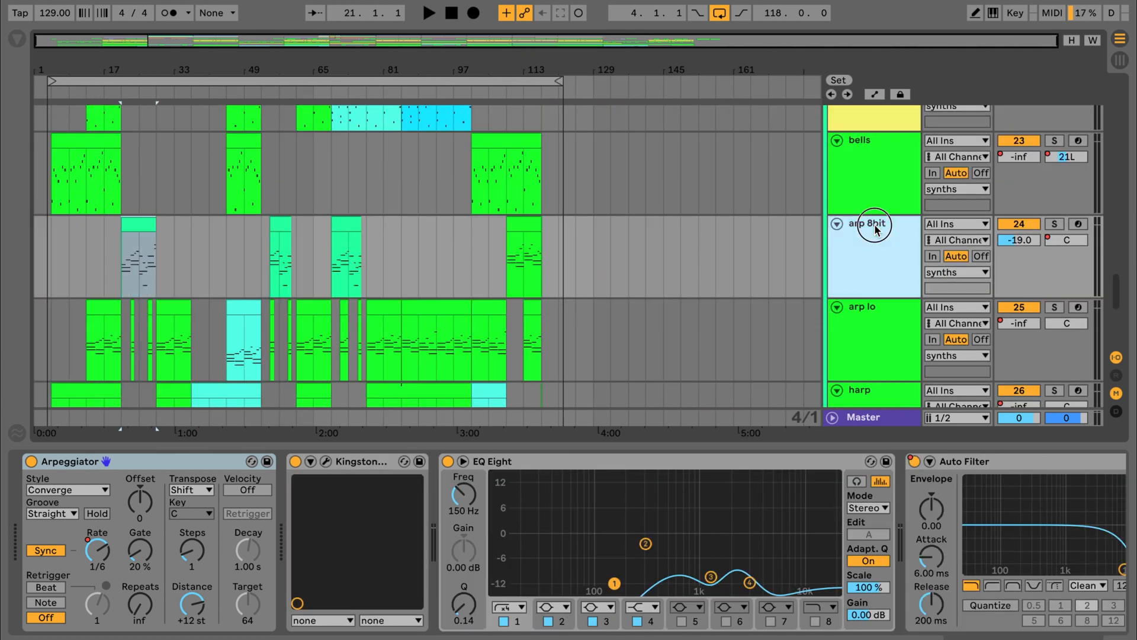
left_click(1053, 224)
key("space")
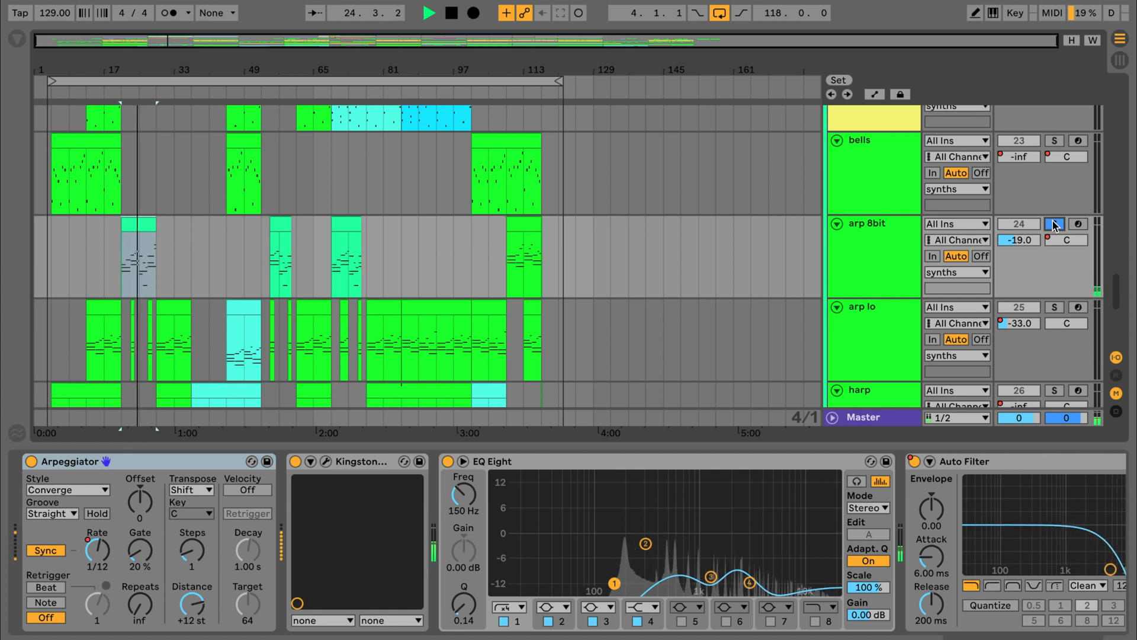
Stop playback, open the arp 8bit track's Kingston synth to show its Chiptune settings, then hide the plug-in window.
key("space")
left_click(326, 462)
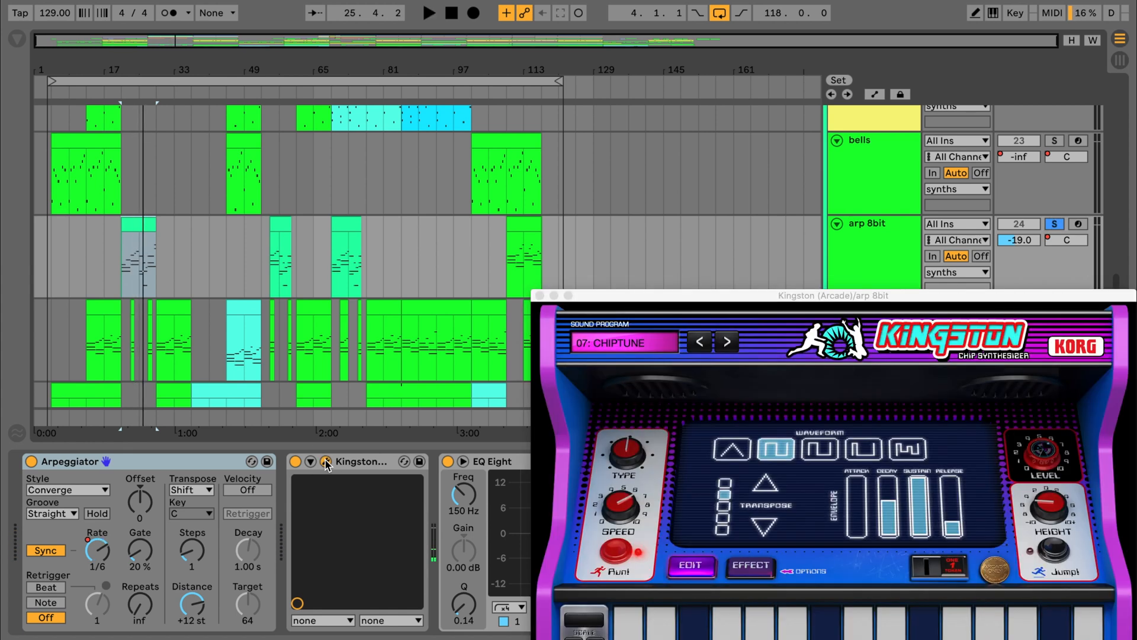
left_click_drag(791, 314, 696, 169)
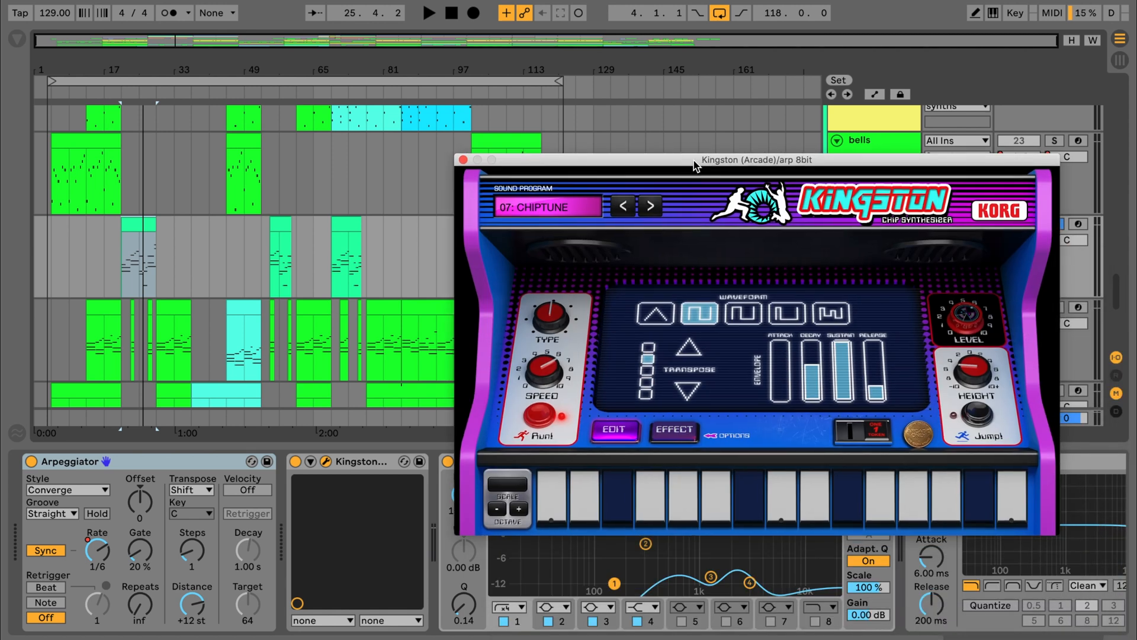
key("super+alt+p")
Unsolo arp 8bit, play its bar 21 clip in the full mix and stop playback.
left_click(137, 225)
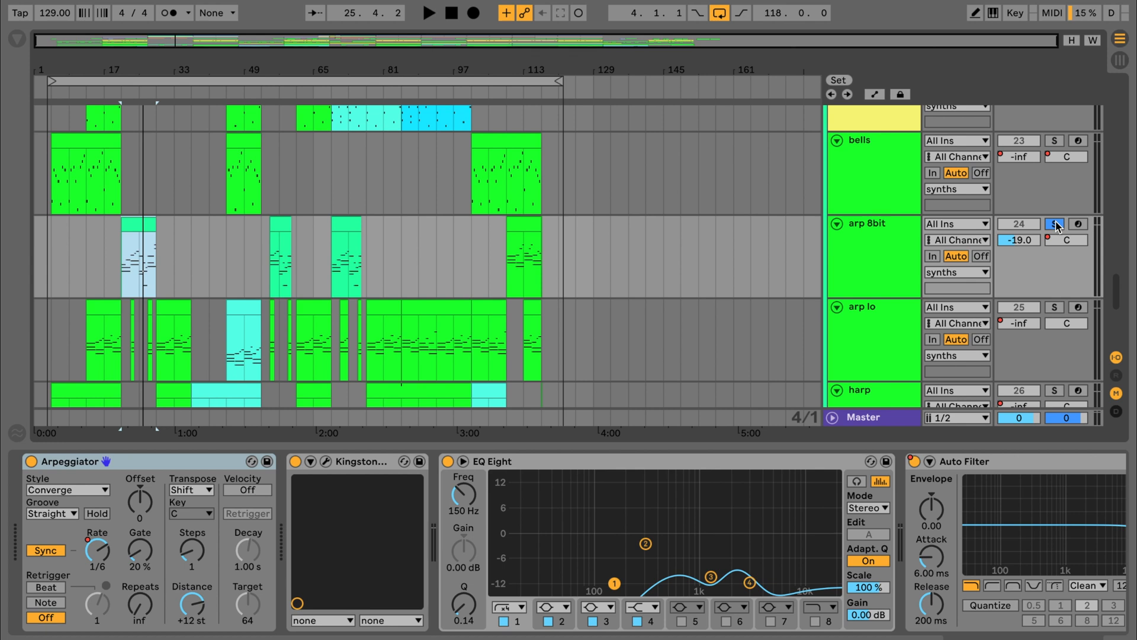
left_click(1056, 226)
key("space")
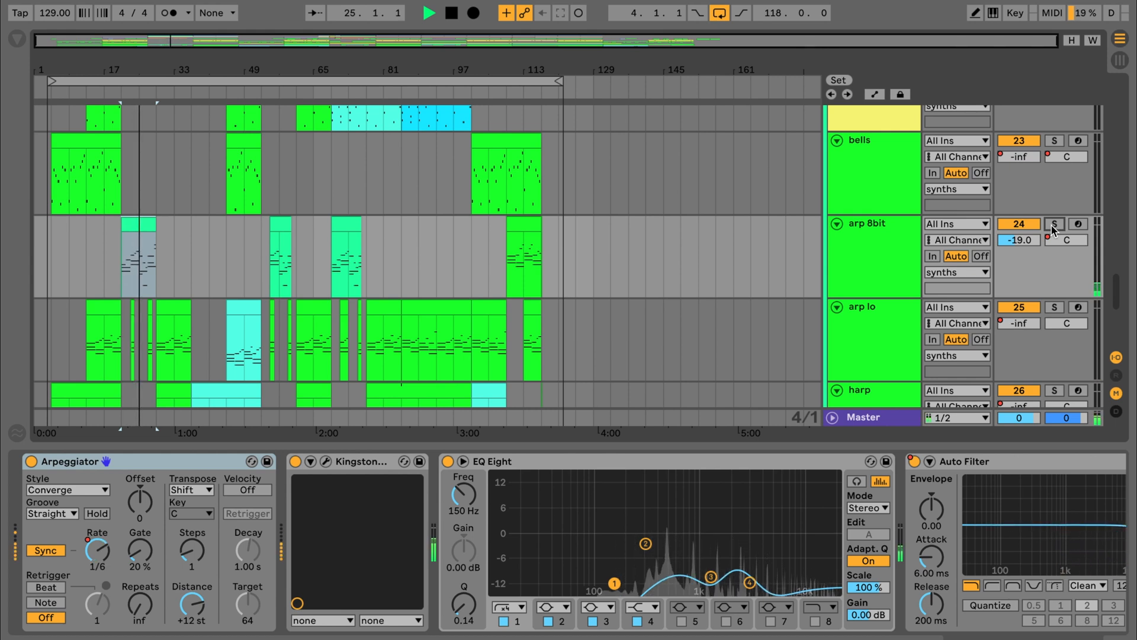
key("space")
Examine how the arp 8bit, arp lo and harp clips are arranged, and select the arp lo clip at bar 29.
scroll(230, 231, "up", 10)
scroll(231, 231, "down", 10)
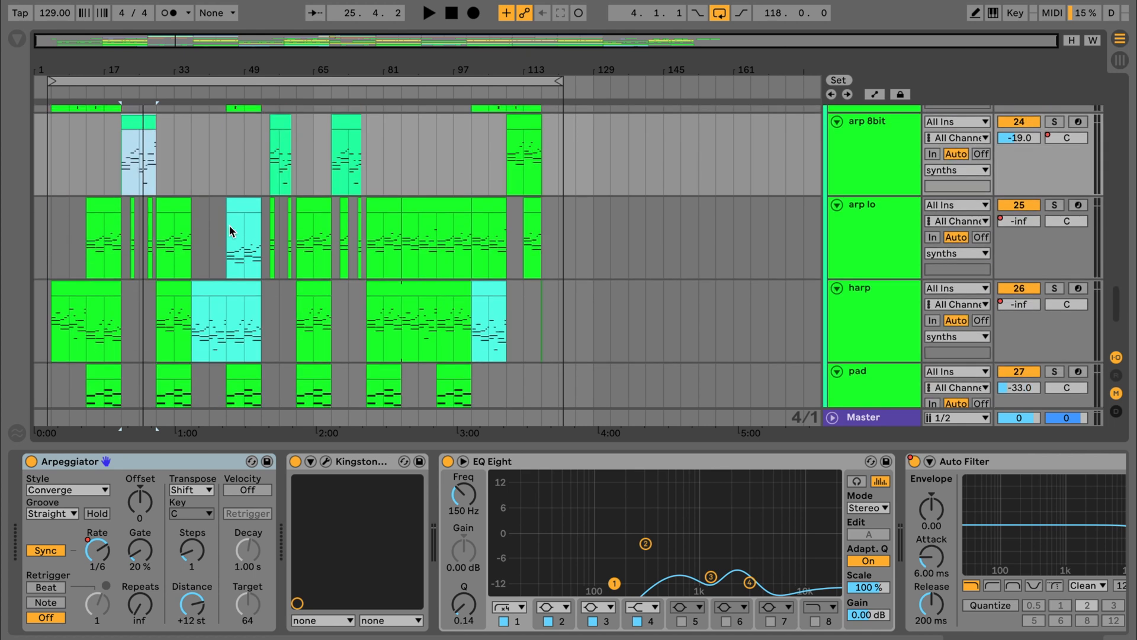
scroll(230, 230, "up", 2)
scroll(231, 230, "up", 5)
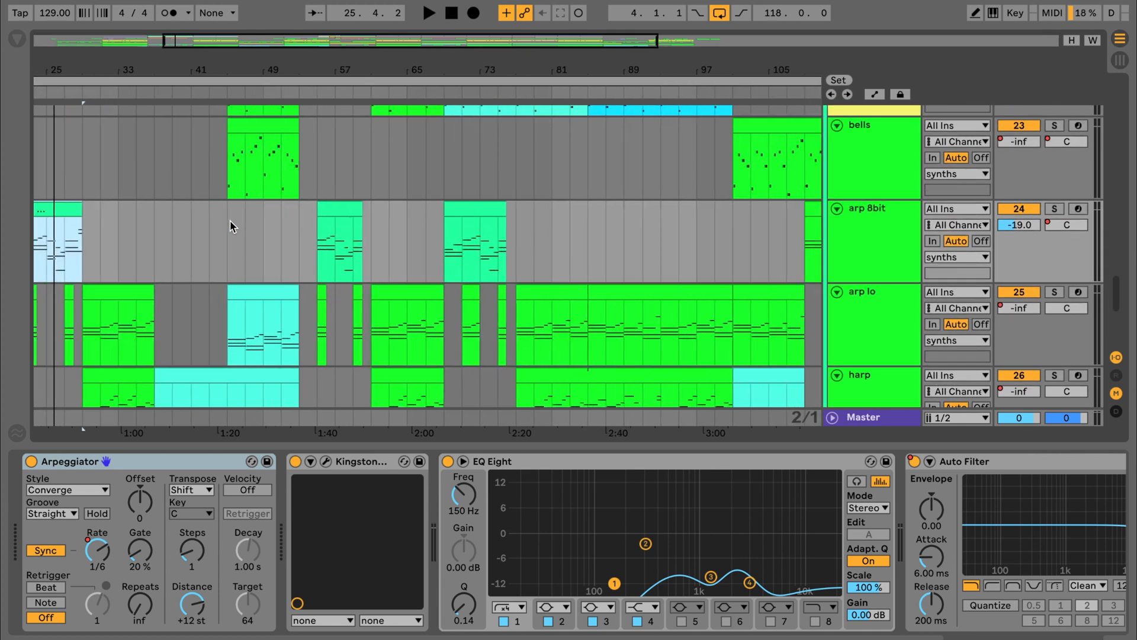
scroll(230, 220, "down", 2)
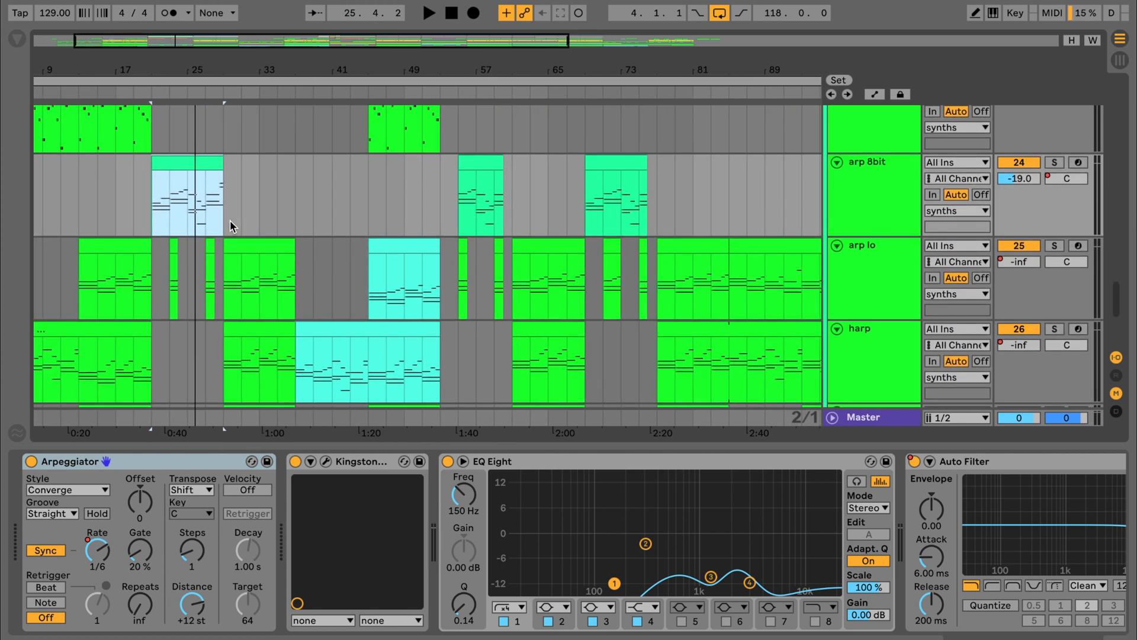
scroll(230, 220, "down", 2)
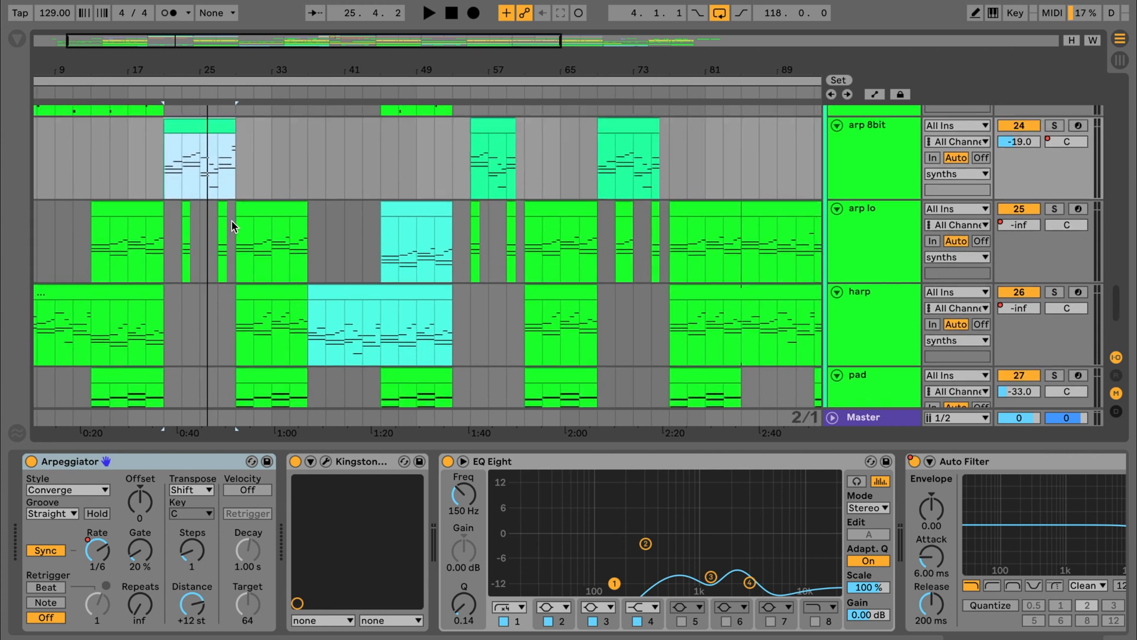
left_click(257, 210)
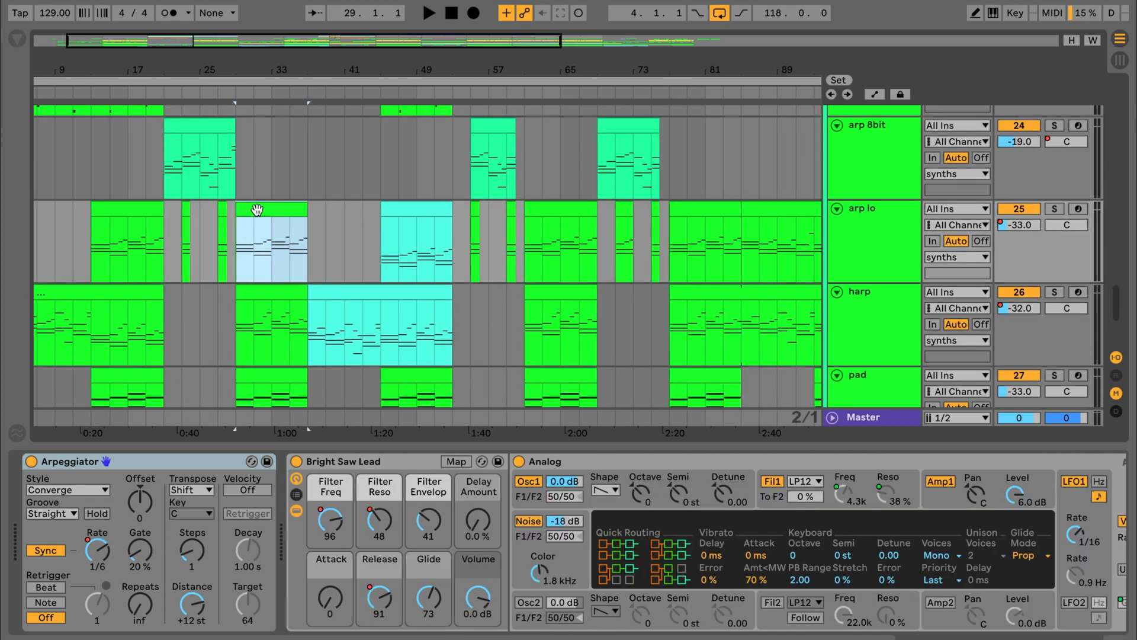
scroll(257, 210, "down", 3)
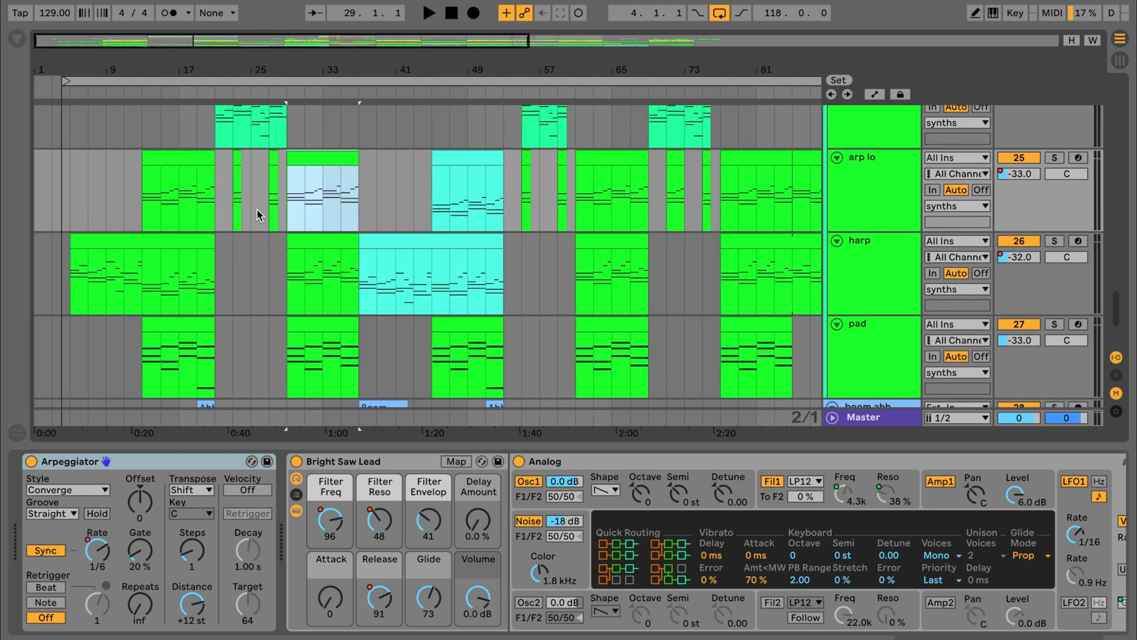
scroll(257, 208, "down", 2)
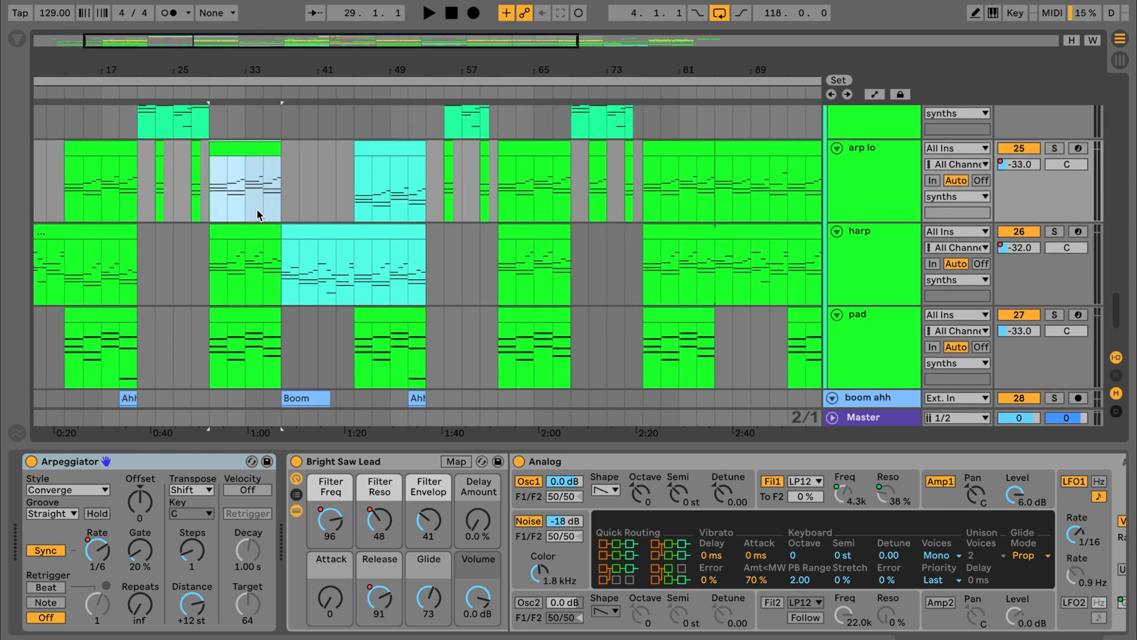
Audition the soloed arp lo clip around bar 85 while showing its Analog synth, Delay and Phaser, and stop playback.
left_click(888, 224)
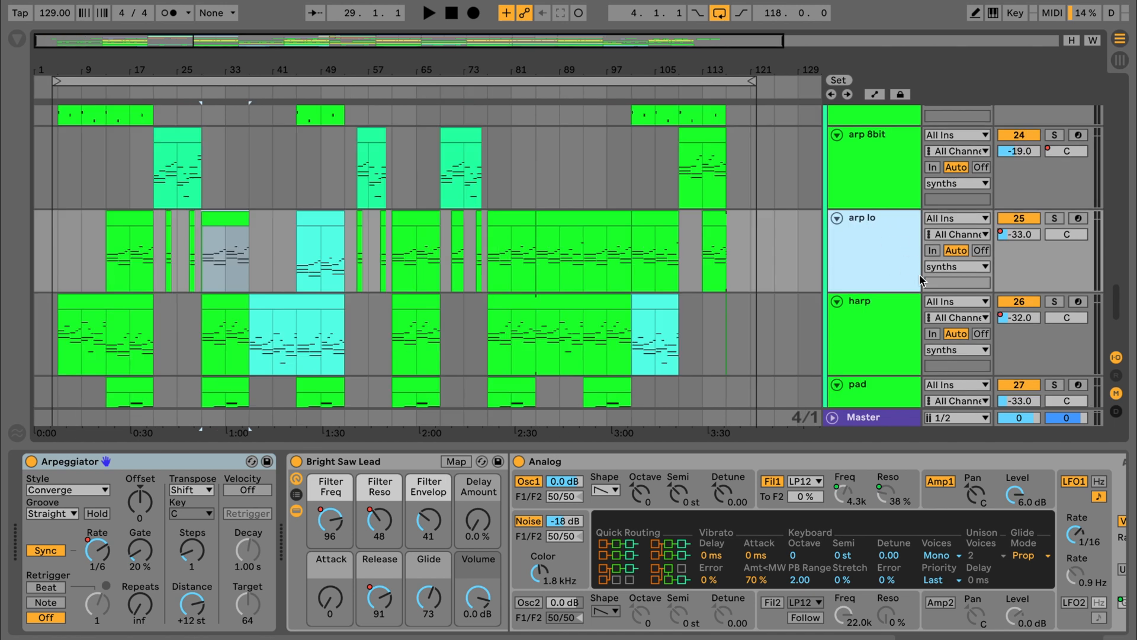
left_click(555, 221)
key("space")
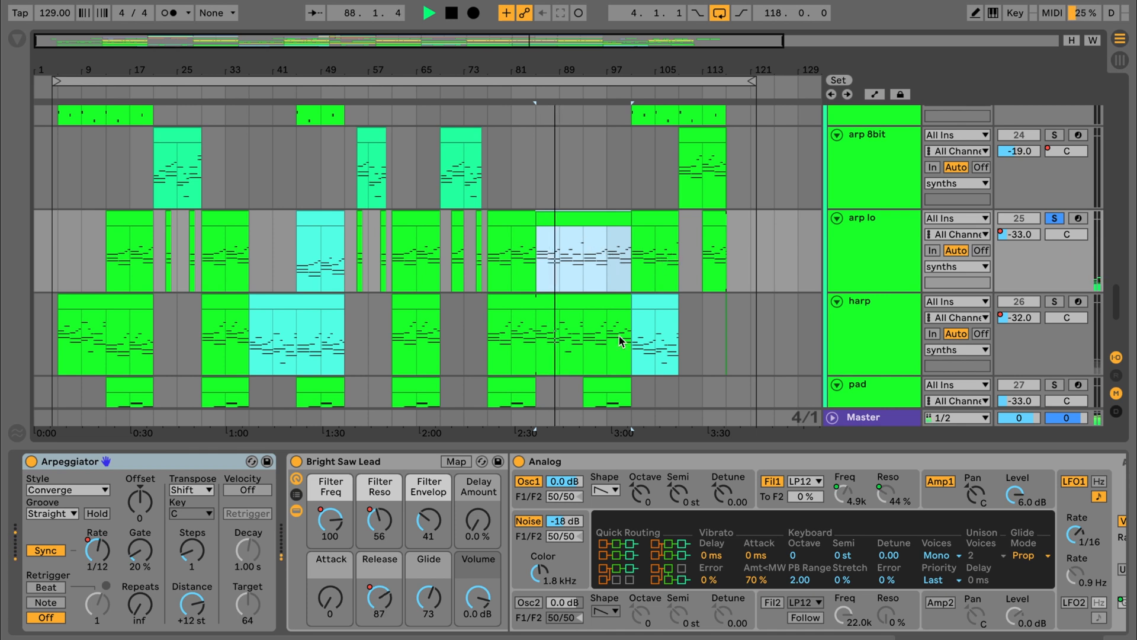
left_click(694, 484)
scroll(710, 515, "right", 15)
scroll(728, 533, "left", 3)
key("space")
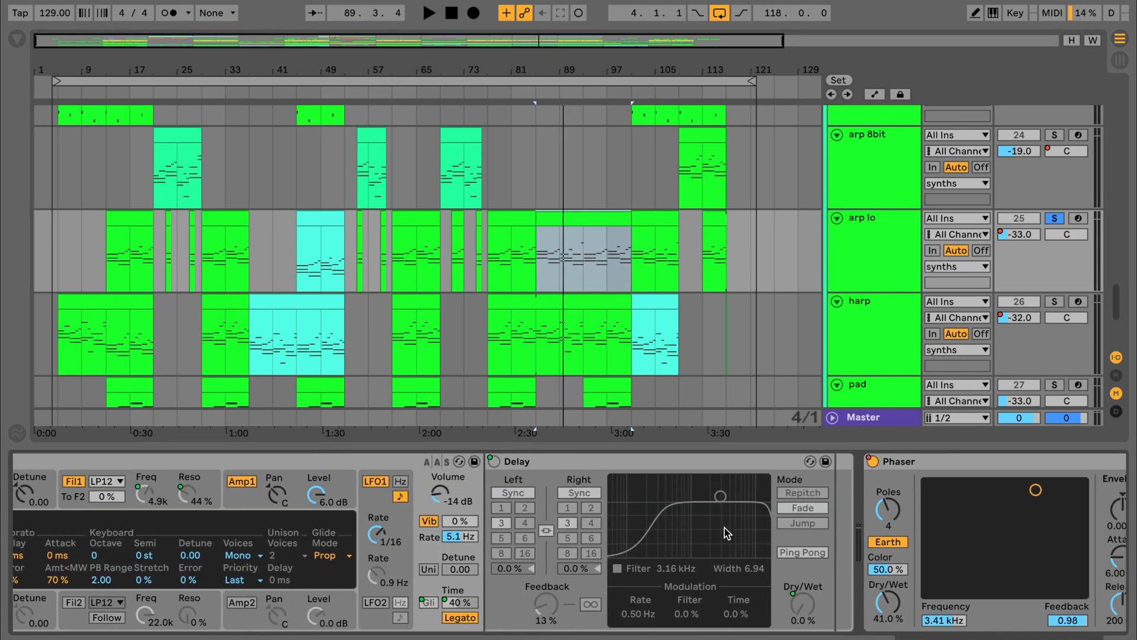
Show the arp lo track's Phaser and EQ Eight, and replay the soloed track from bar 89.
scroll(634, 485, "right", 5)
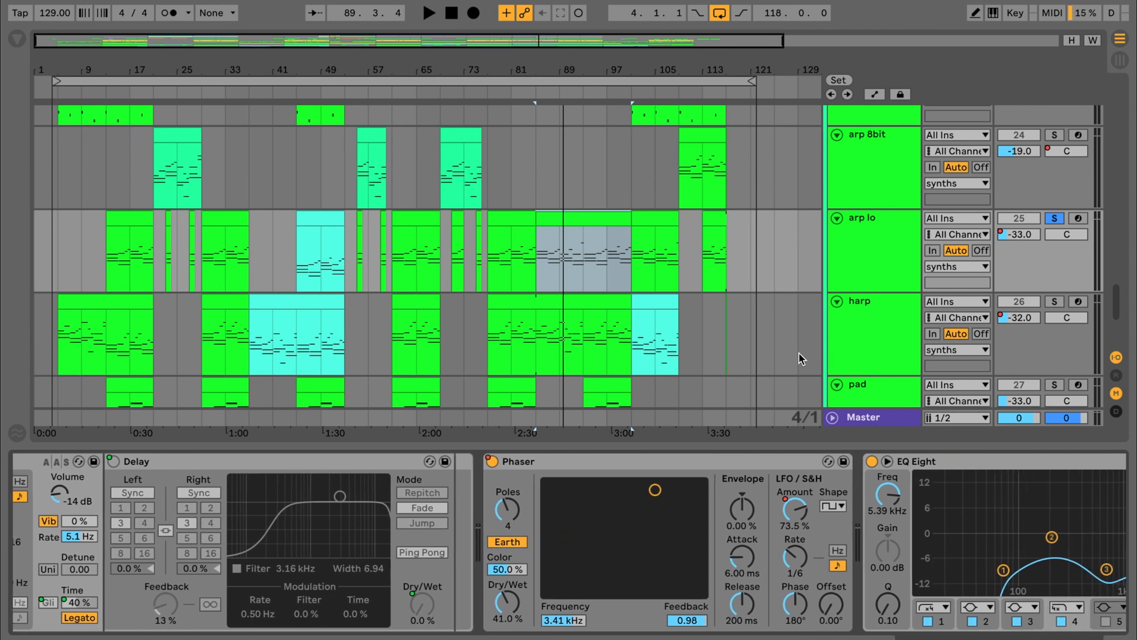
left_click(560, 255)
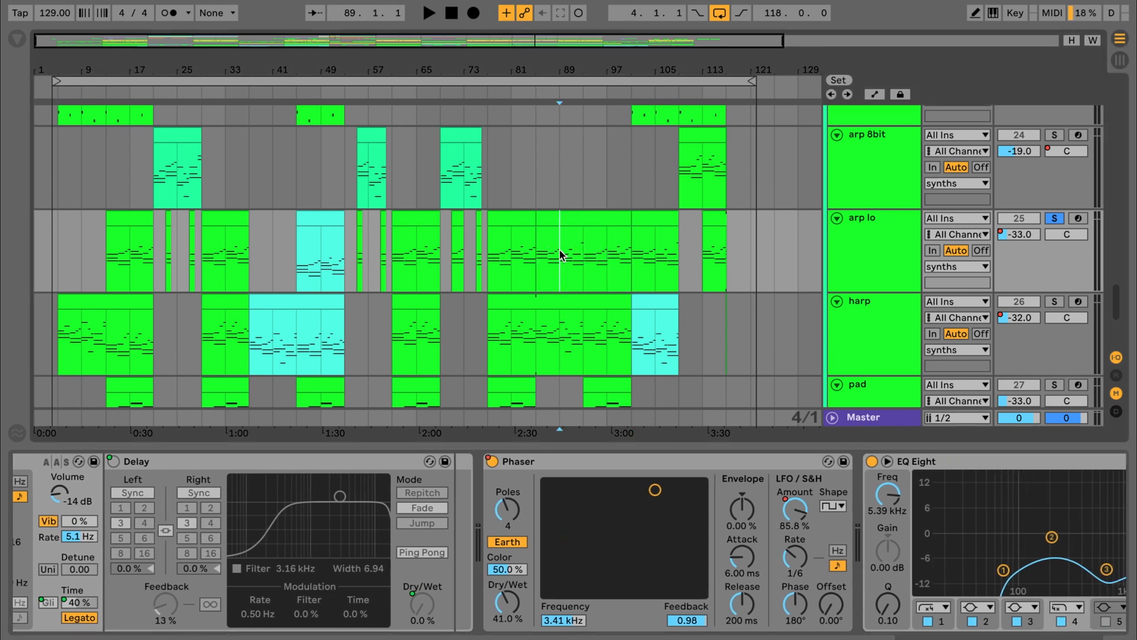
key("space")
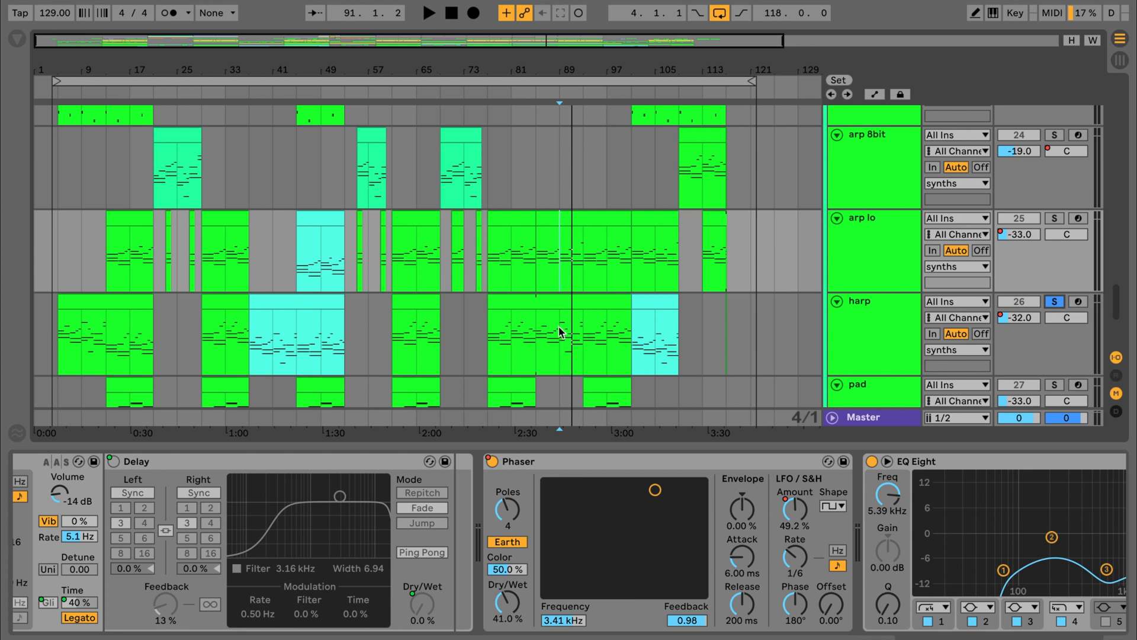
Audition the soloed harp track from bar 85, add arp lo to the solo, and stop playback.
left_click(536, 336)
key("space")
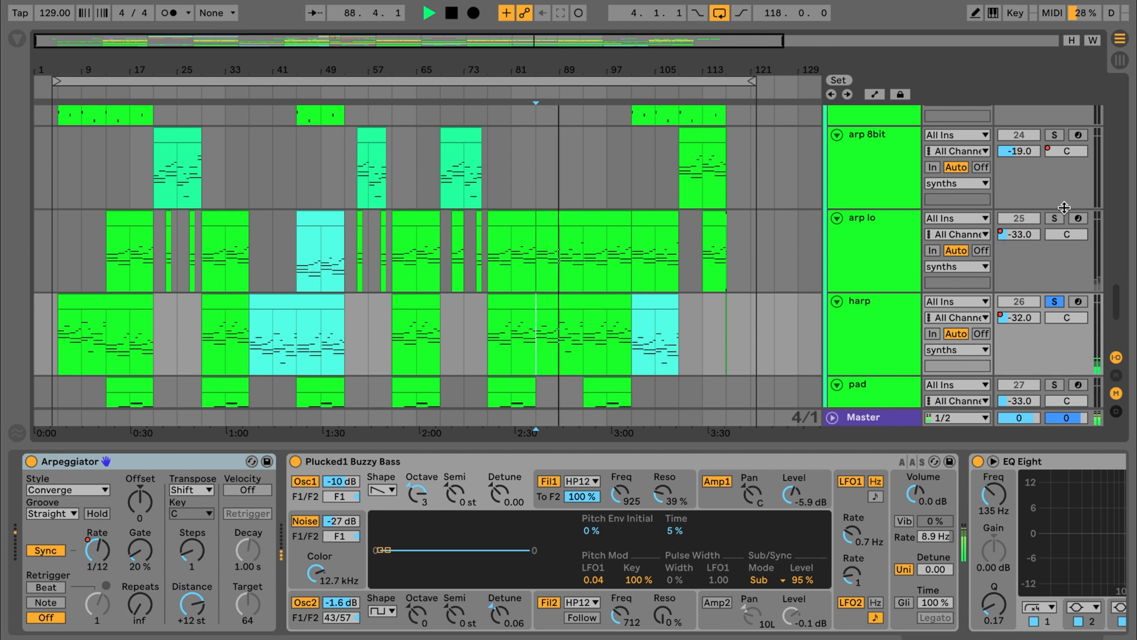
left_click(1056, 218)
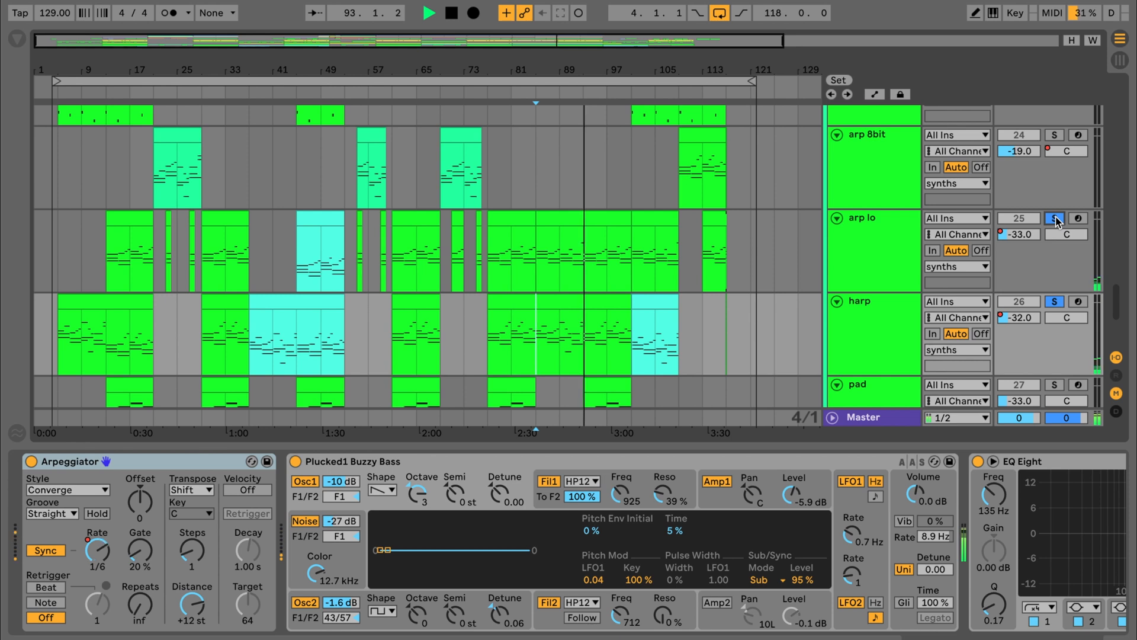
left_click(534, 257)
key("space")
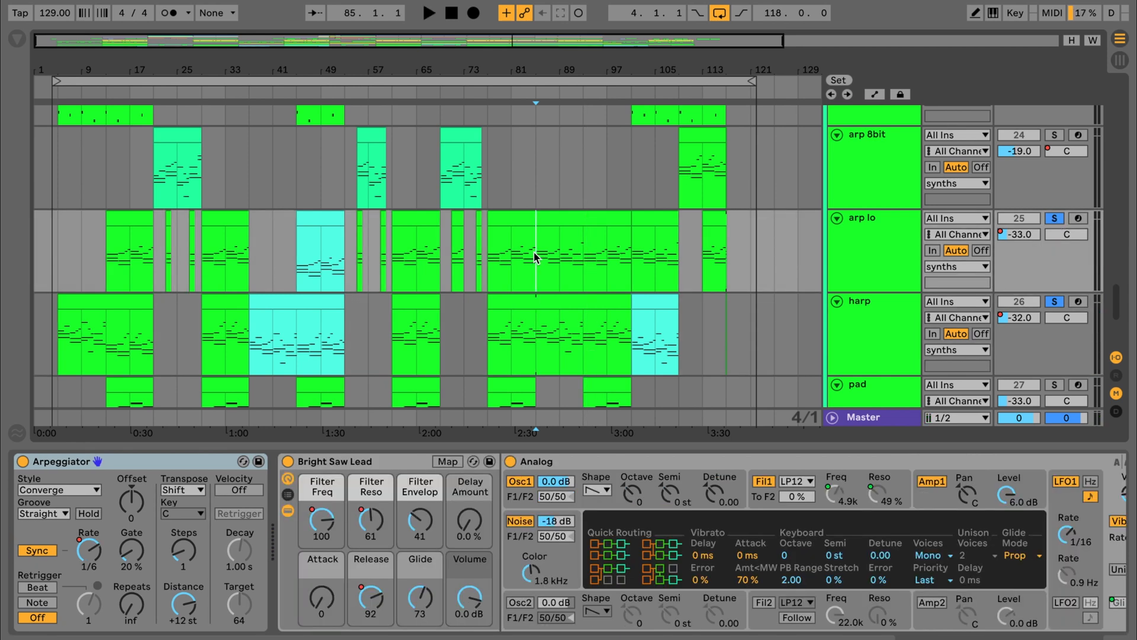
Solo the pad track, play its clip at bar 45 and show its Phoenix synth.
scroll(534, 256, "down", 3)
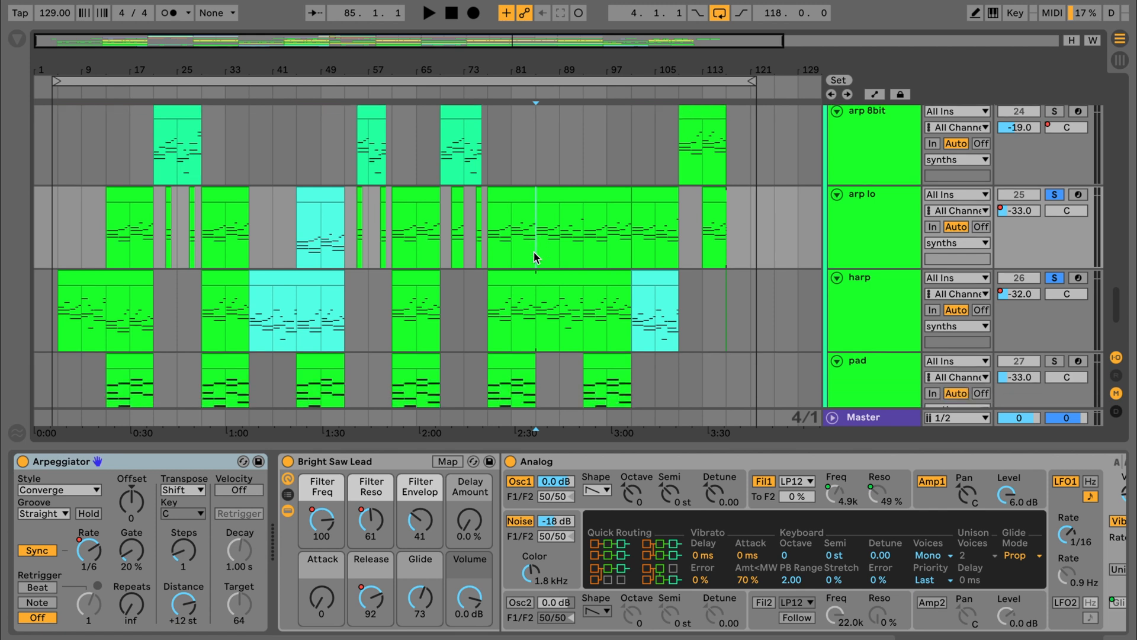
scroll(863, 278, "down", 2)
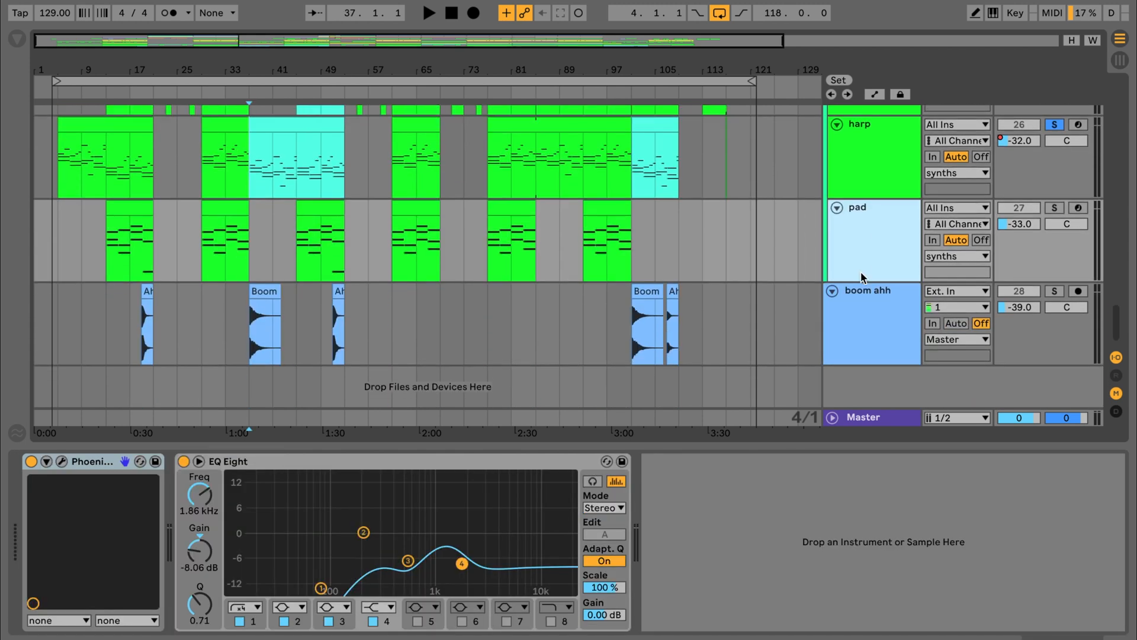
left_click(1054, 208)
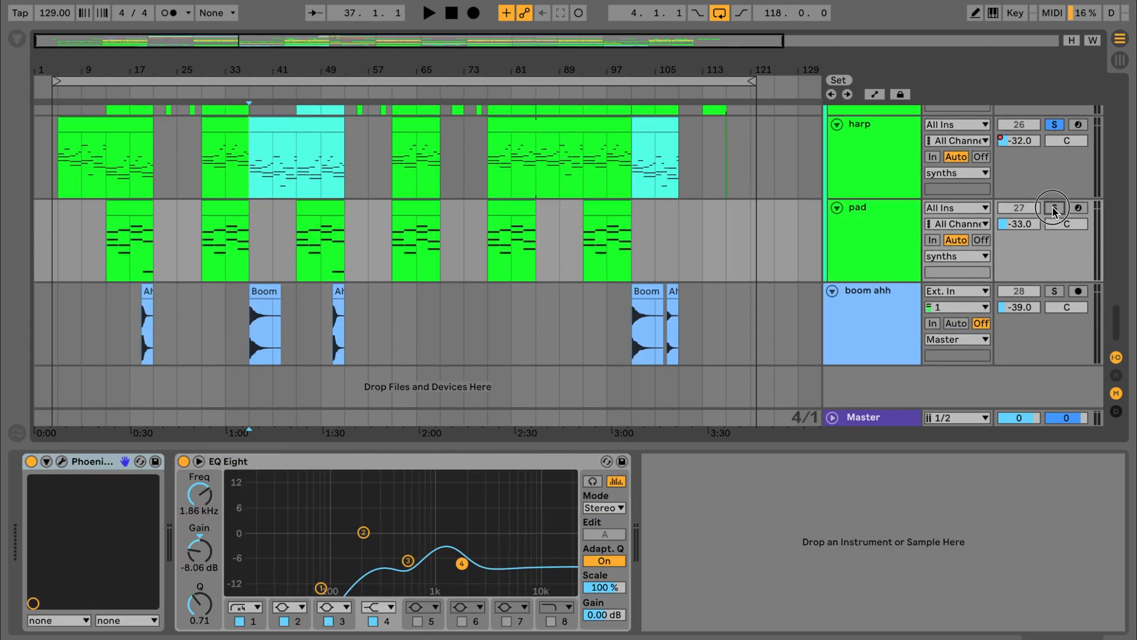
left_click(299, 237)
key("space")
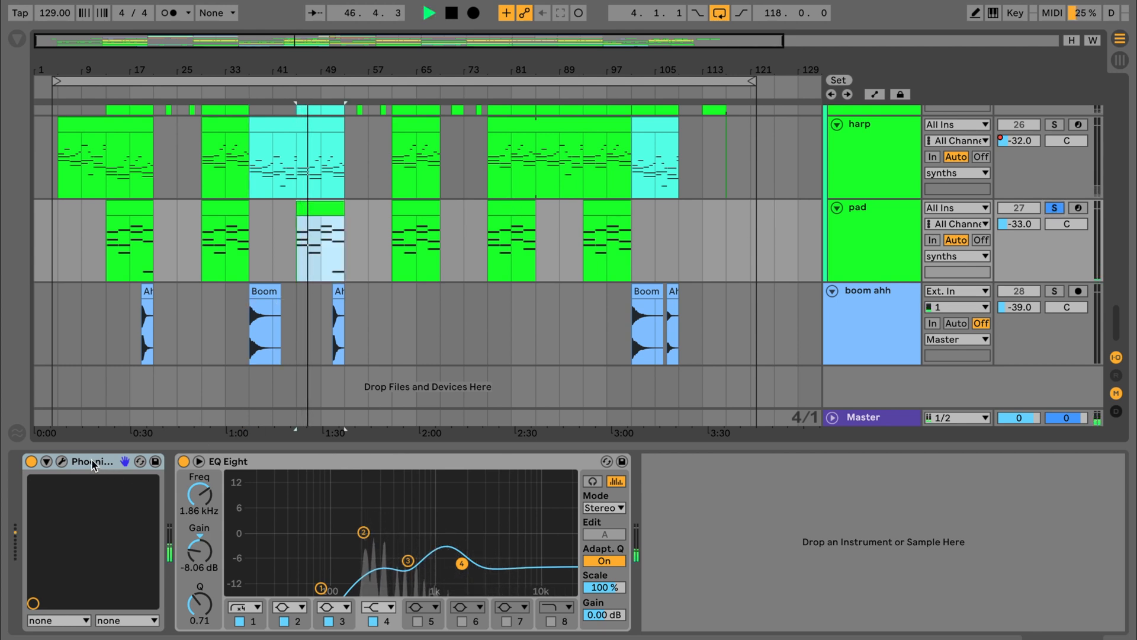
left_click(62, 461)
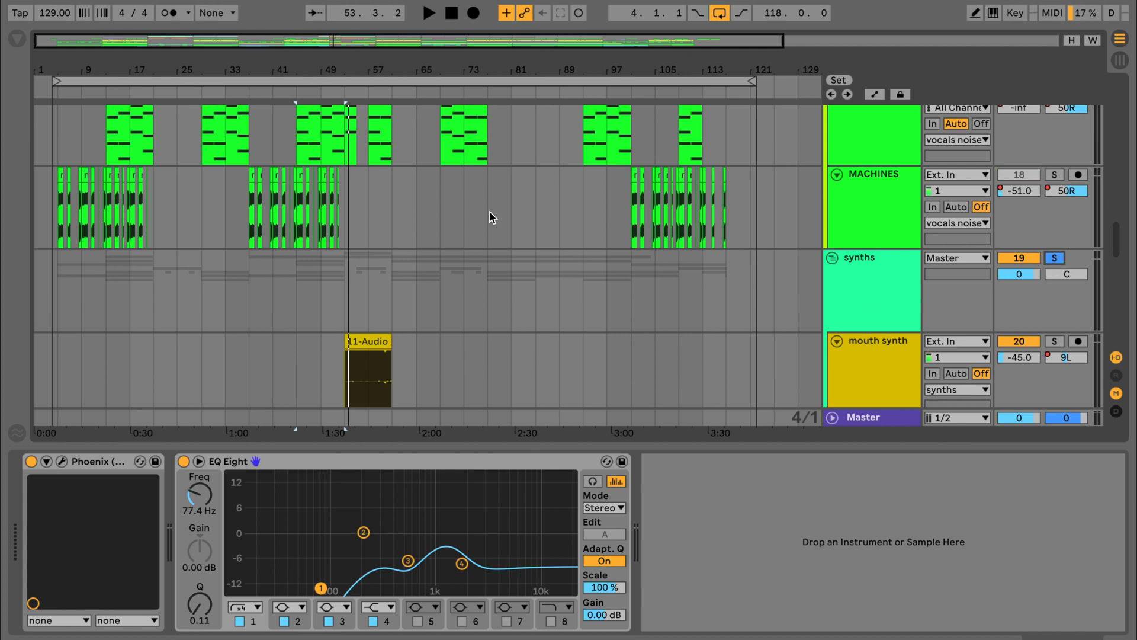
Play the soloed synths group from the arcade lead clip at bar 85.
scroll(490, 212, "down", 10)
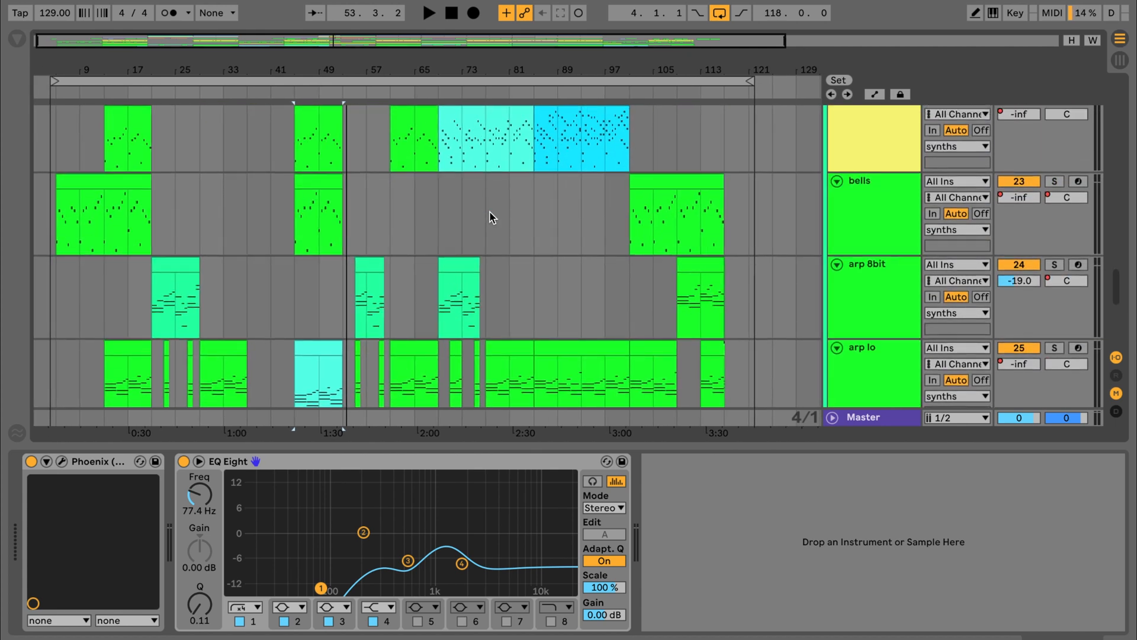
left_click(535, 138)
key("space")
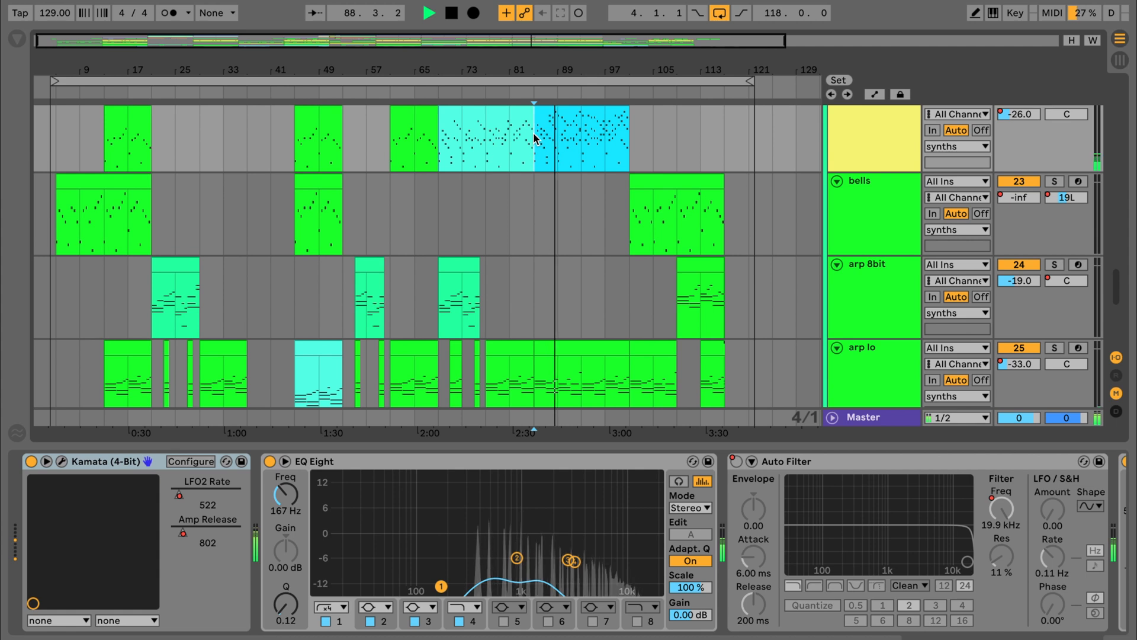
Add the vocals group to the running solo, look over the neighbouring vocals noise tracks, and stop playback.
scroll(534, 138, "up", 5)
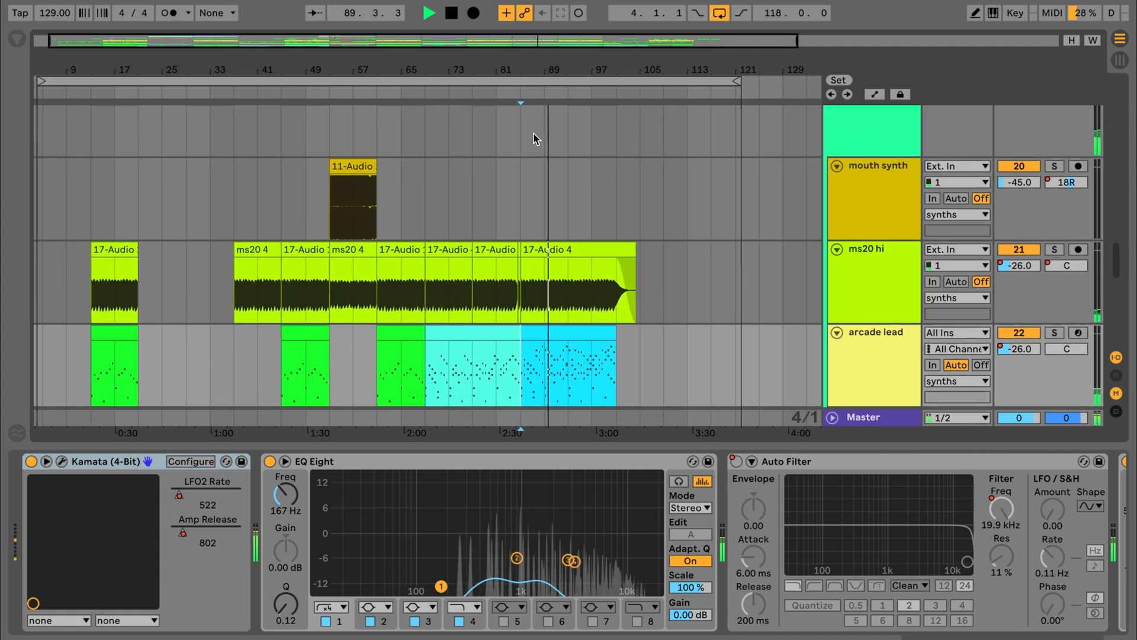
scroll(534, 138, "up", 5)
scroll(533, 138, "up", 10)
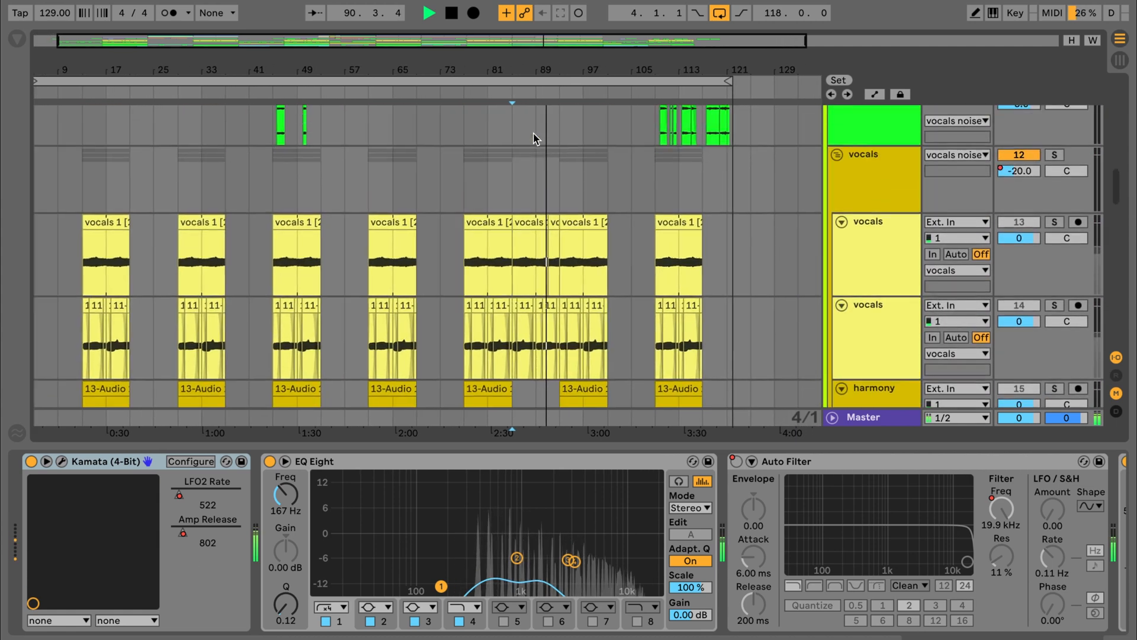
scroll(533, 138, "up", 2)
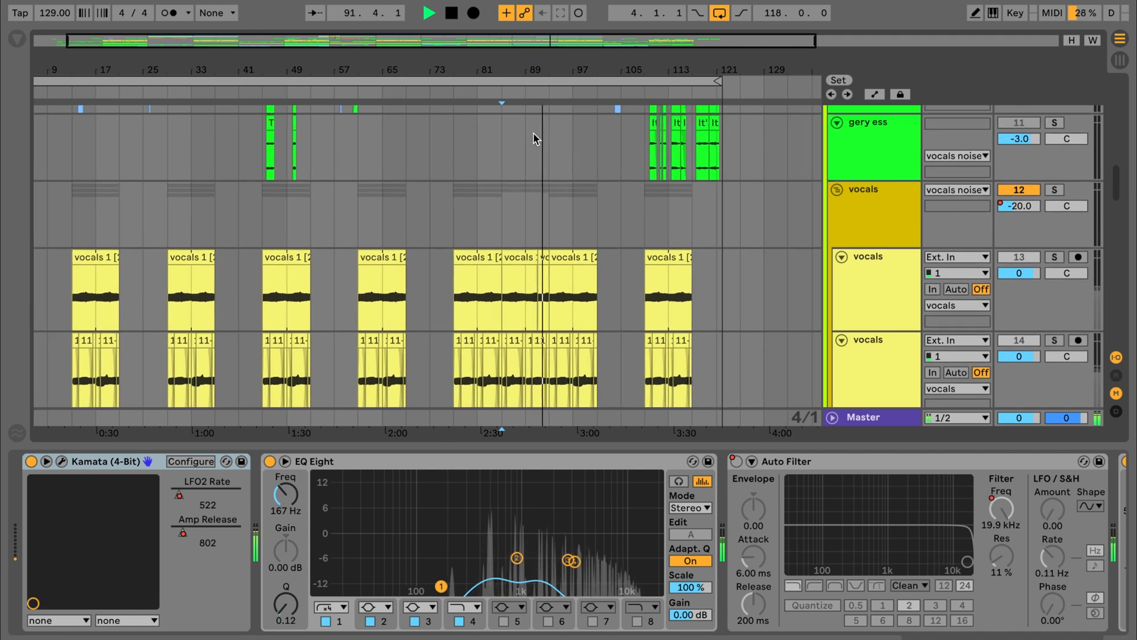
left_click(1054, 190)
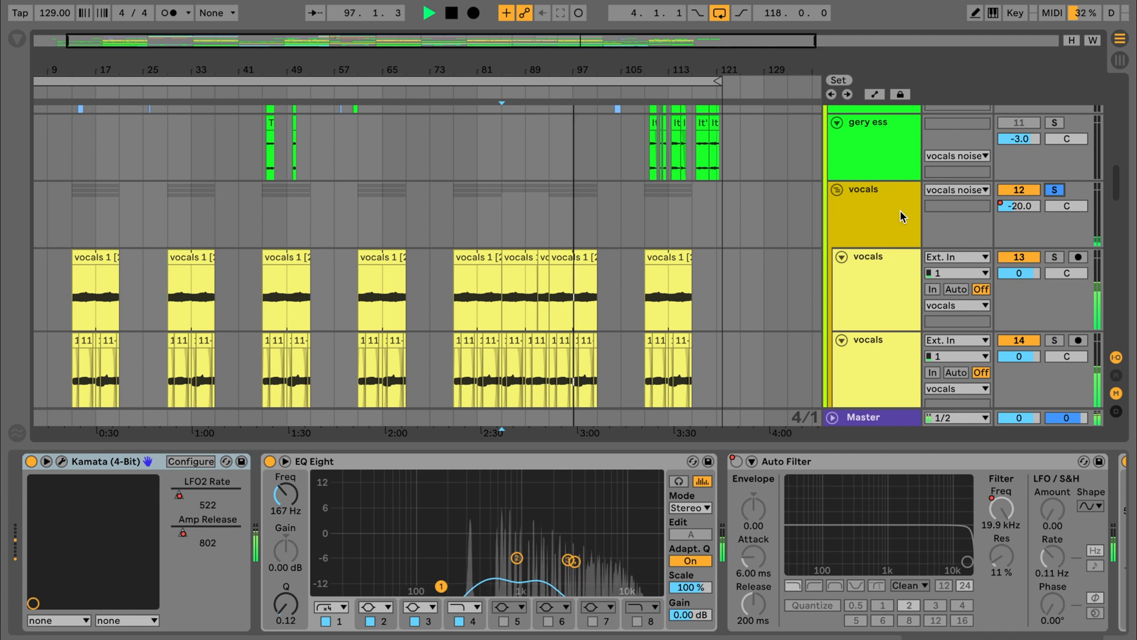
scroll(900, 210, "up", 1)
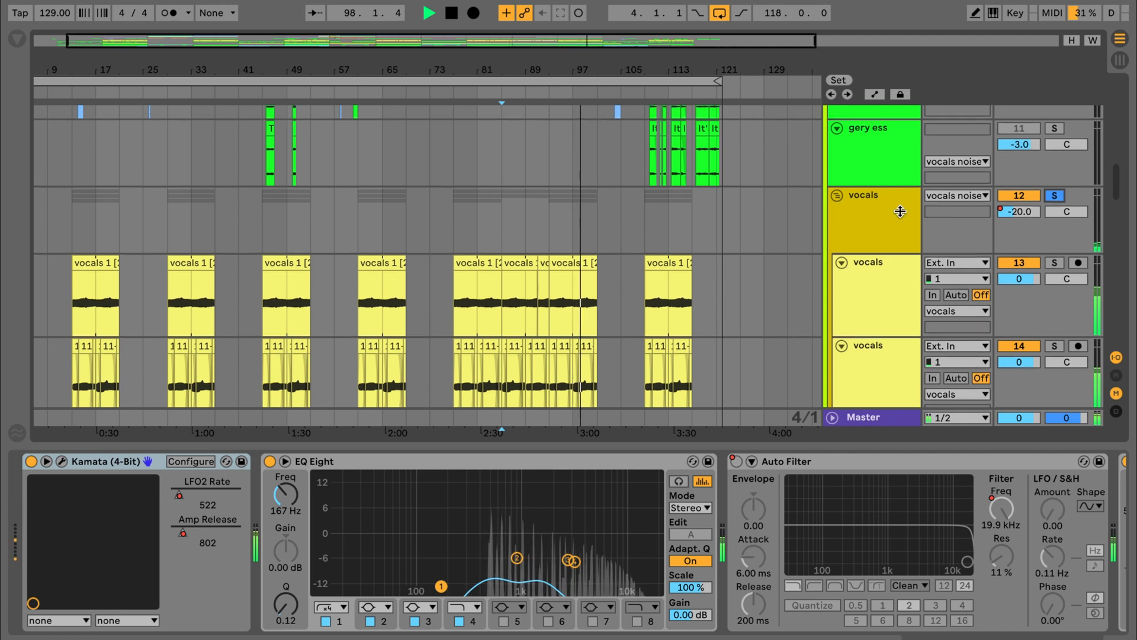
scroll(900, 212, "up", 3)
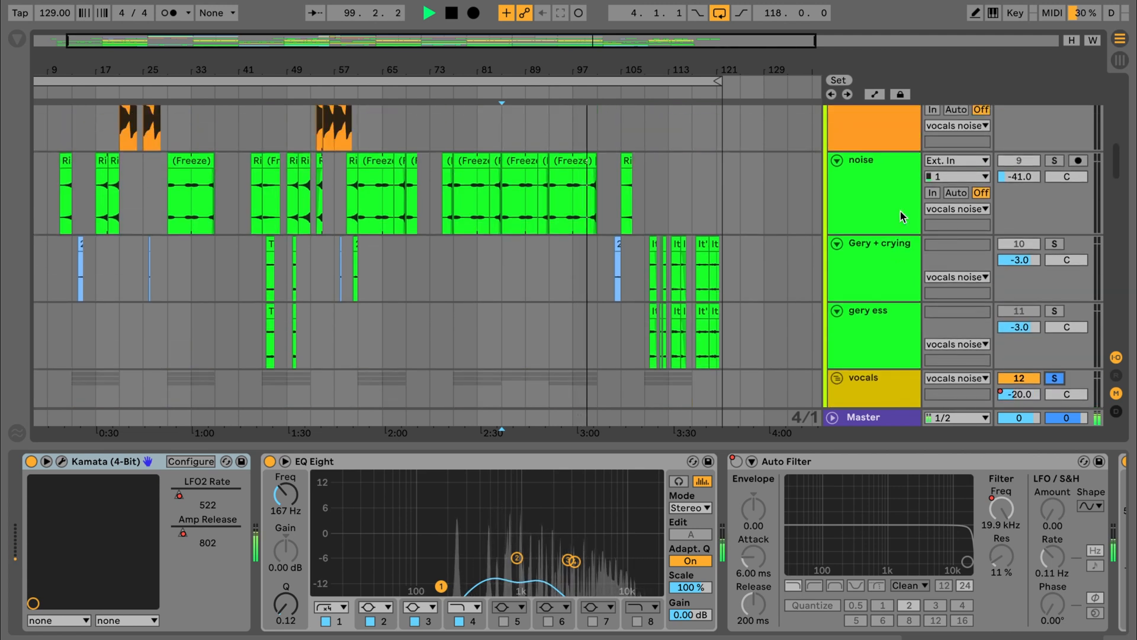
scroll(900, 211, "up", 2)
scroll(900, 210, "up", 1)
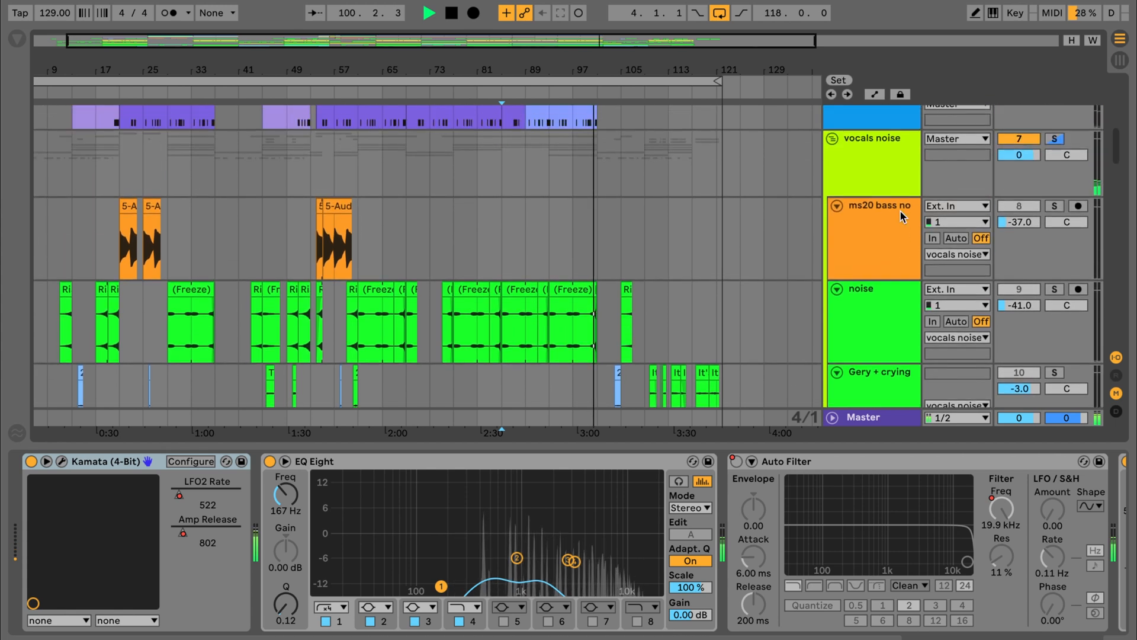
scroll(900, 209, "down", 15)
key("space")
Unsolo the synths group and show its two Compressors sidechained to drumz and boom ahh.
scroll(656, 282, "up", 7)
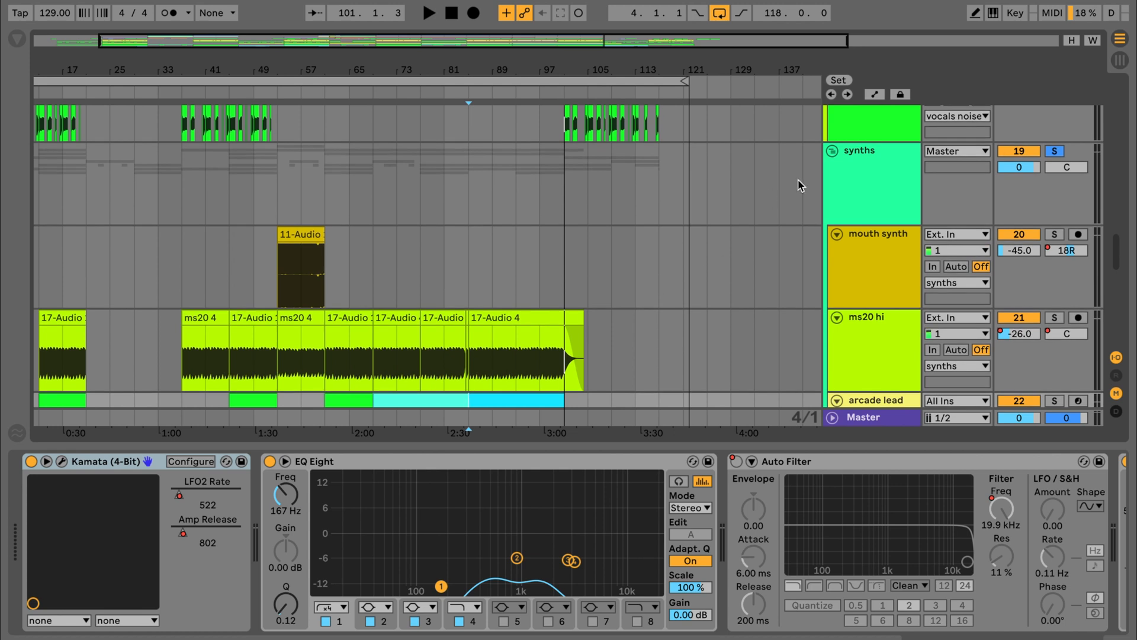
left_click(862, 175)
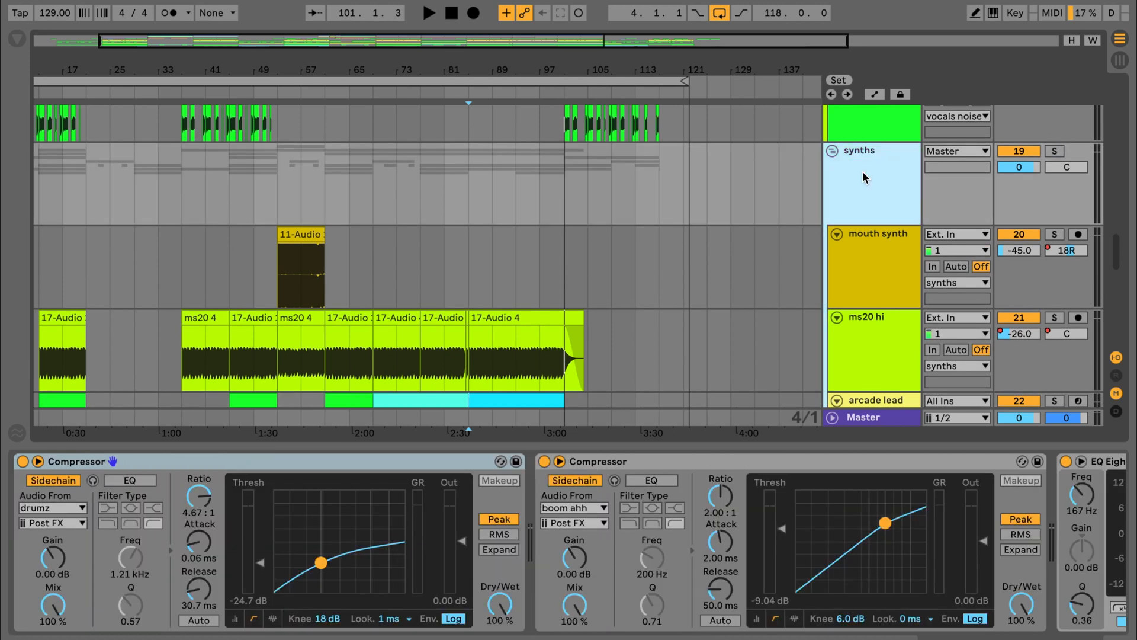
scroll(862, 175, "down", 5)
scroll(863, 175, "down", 2)
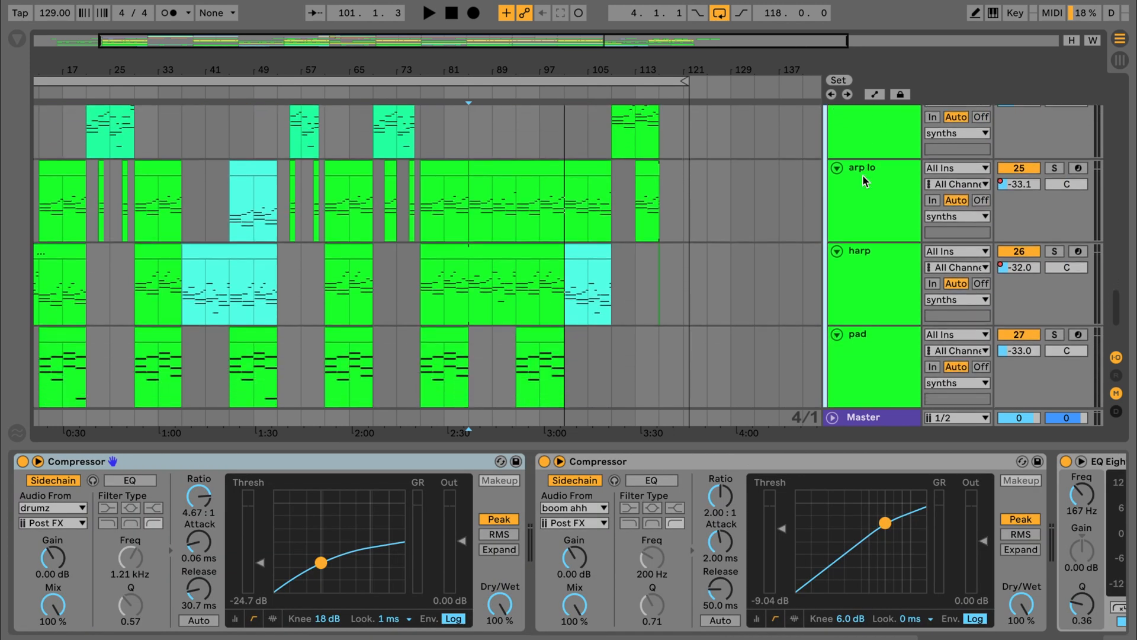
scroll(863, 176, "down", 1)
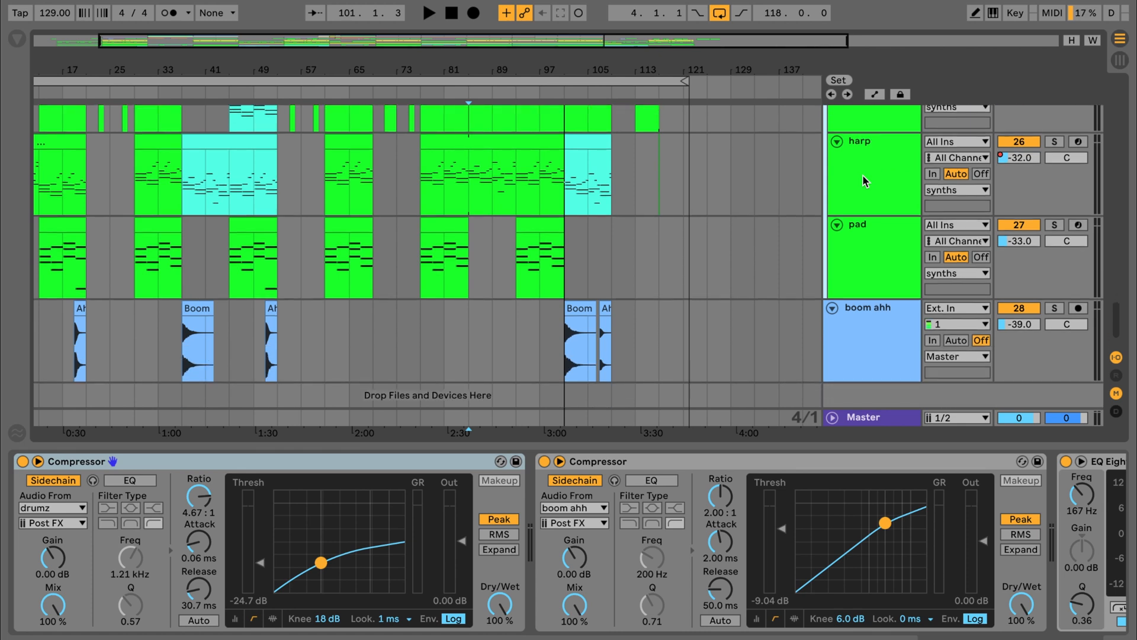
Show the pad track's Phoenix and EQ Eight, and the boom ahh track's sidechained Compressor and EQ Eight.
left_click(880, 243)
scroll(880, 243, "up", 1)
scroll(881, 244, "up", 1)
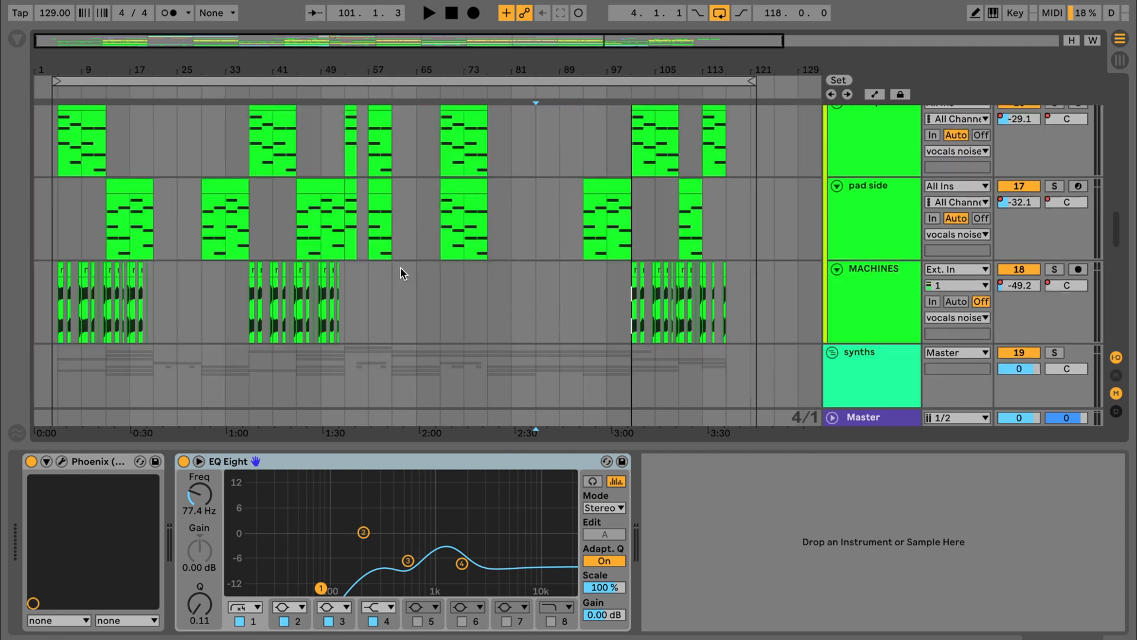
scroll(400, 268, "down", 12)
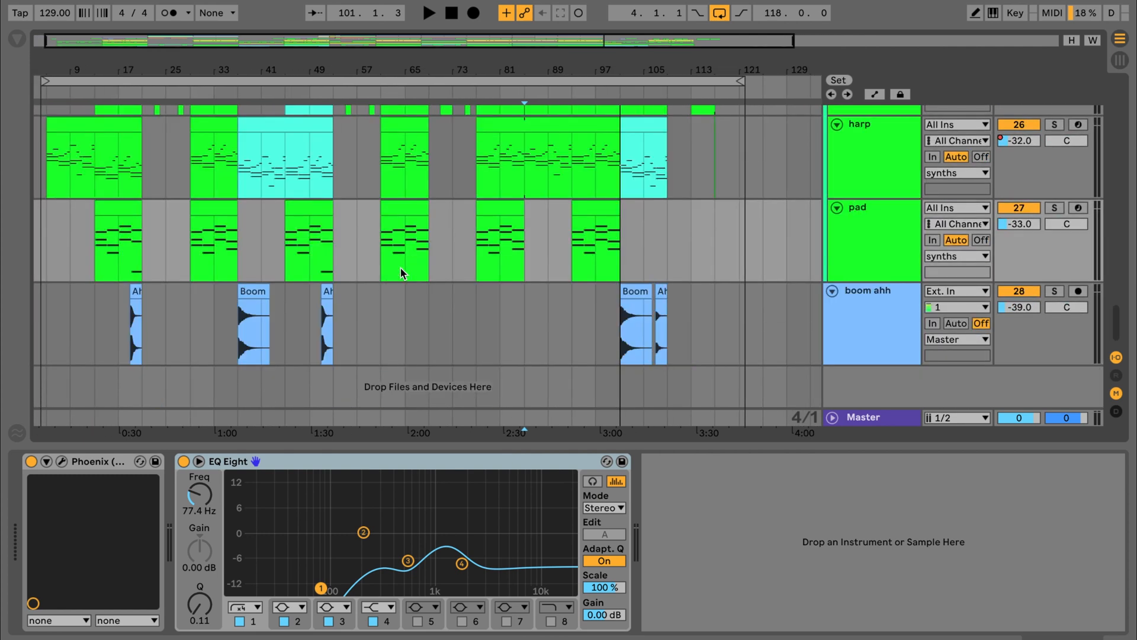
left_click(859, 309)
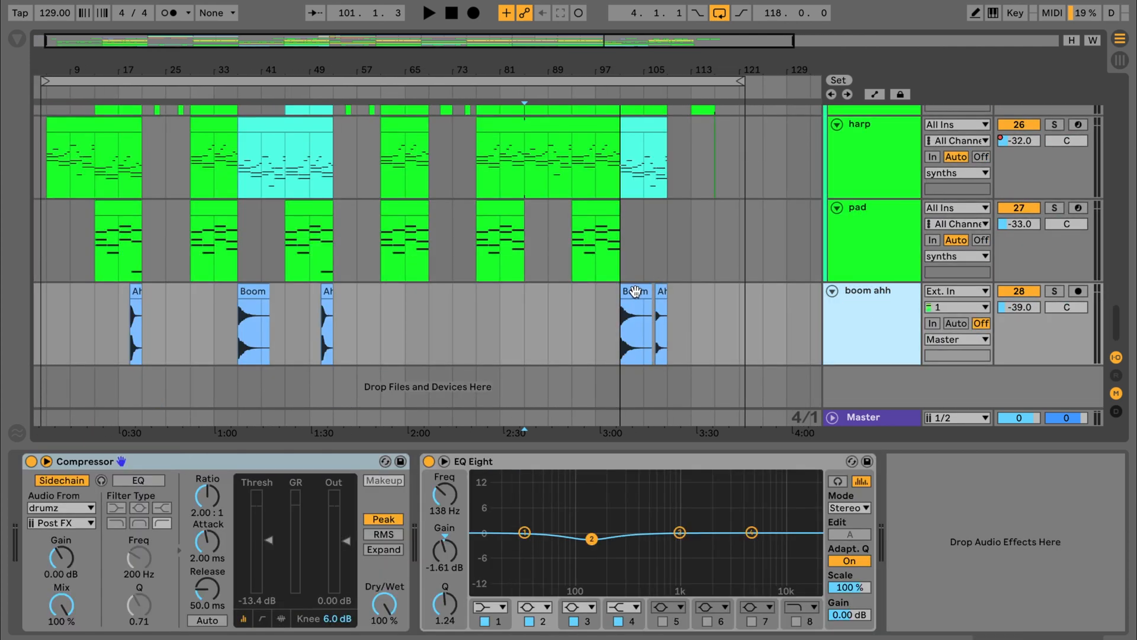
Play the Boom clip at bar 101, solo the boom ahh track and stop playback.
left_click(633, 290)
key("space")
left_click(1055, 293)
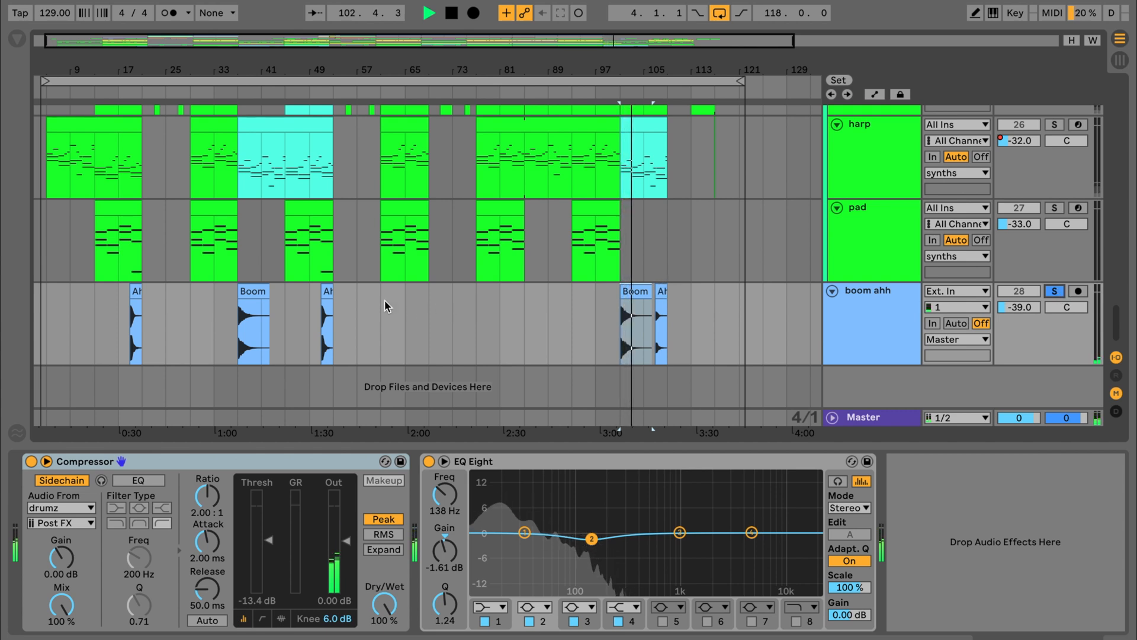
key("space")
Locate the boom ahh track's short clips near bars 19 and 51, and audition the one near bar 51.
left_click(328, 290)
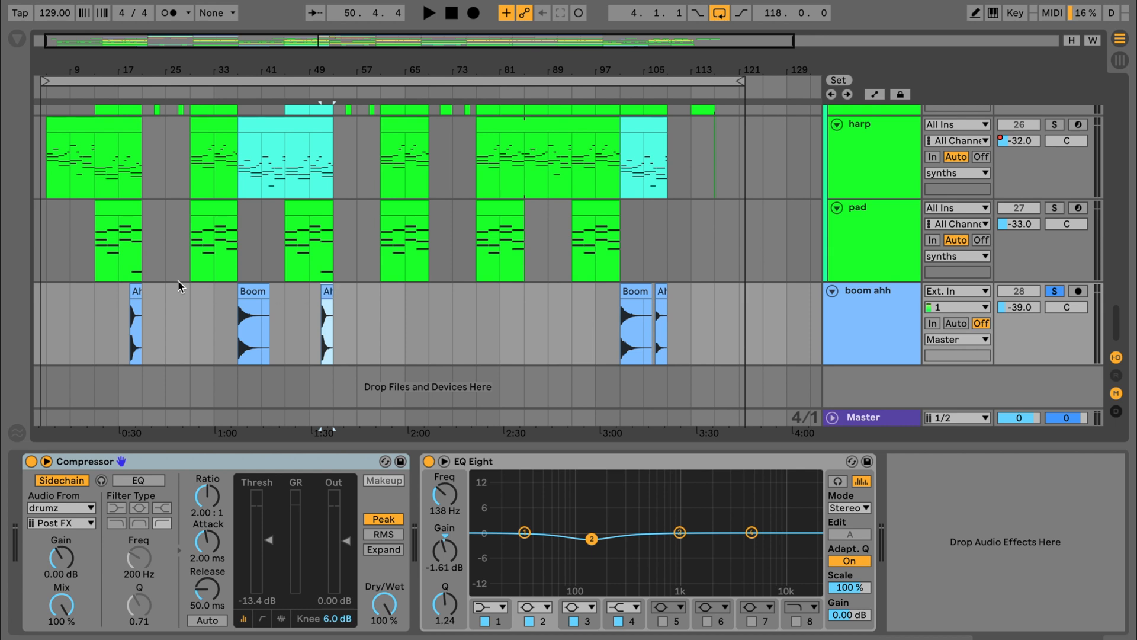
left_click(133, 289)
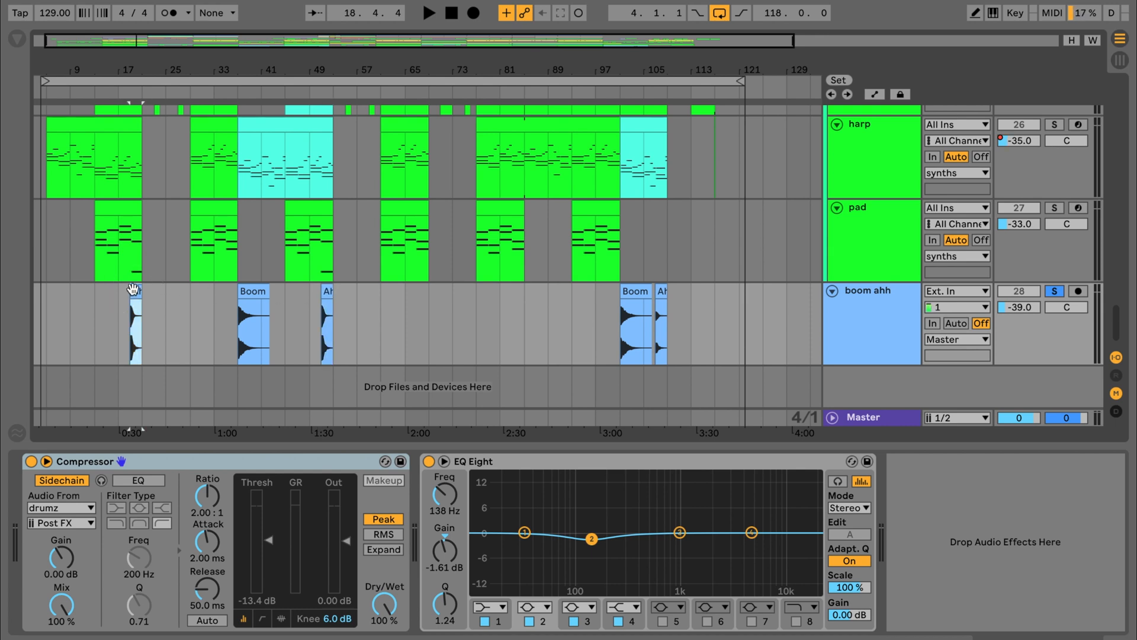
left_click(328, 293)
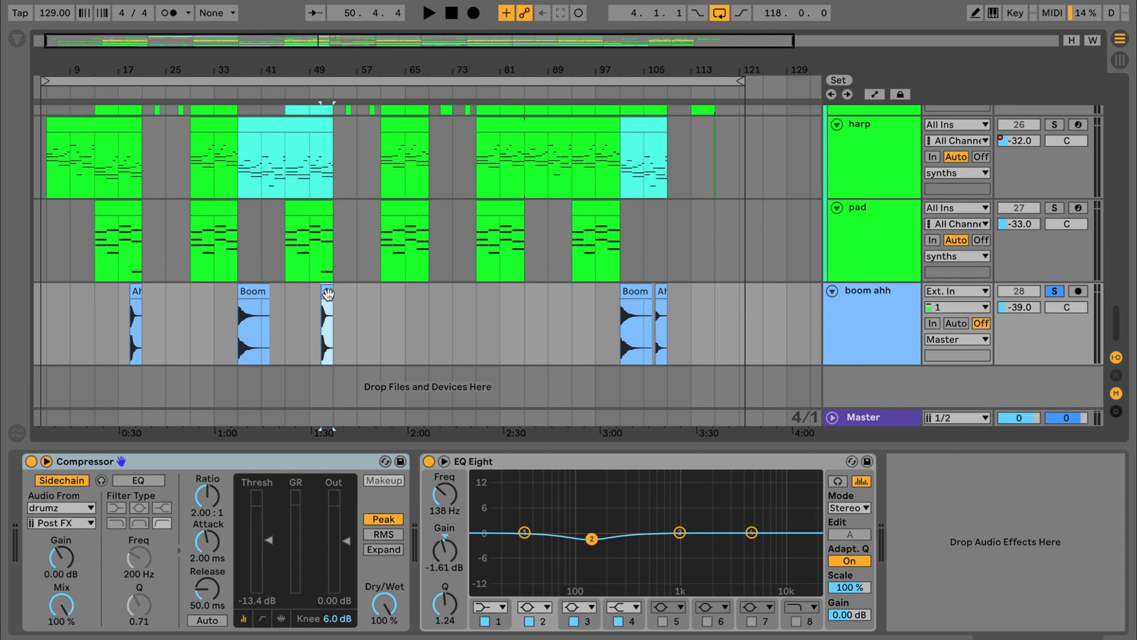
key("space")
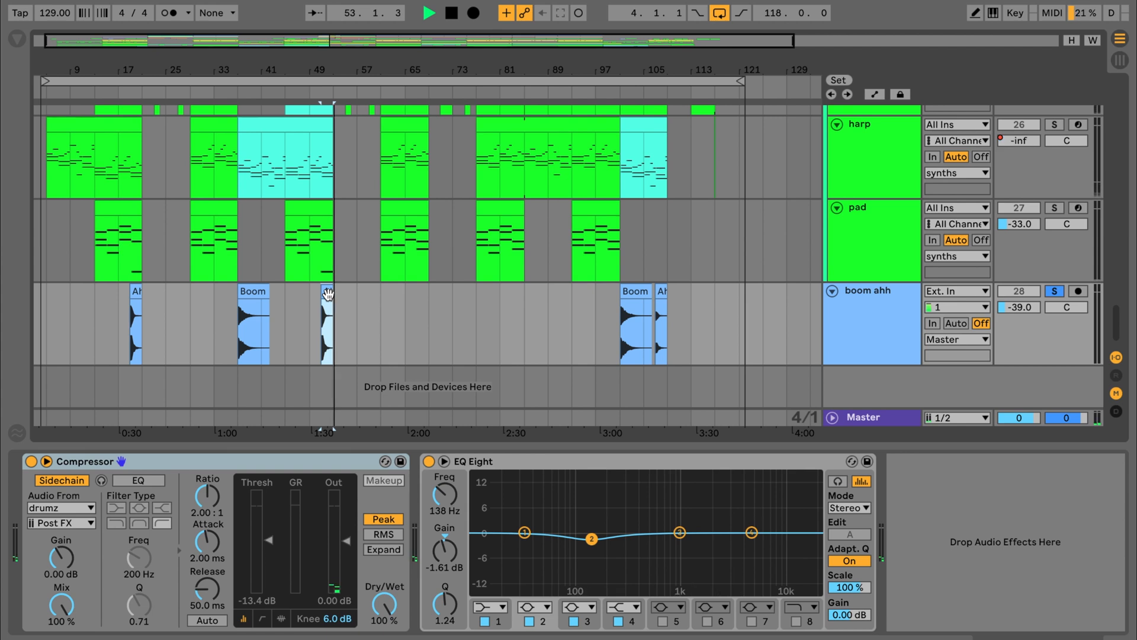
key("space")
Play the full mix from the kick clip around bar 77 and solo the drumz group.
scroll(329, 294, "up", 10)
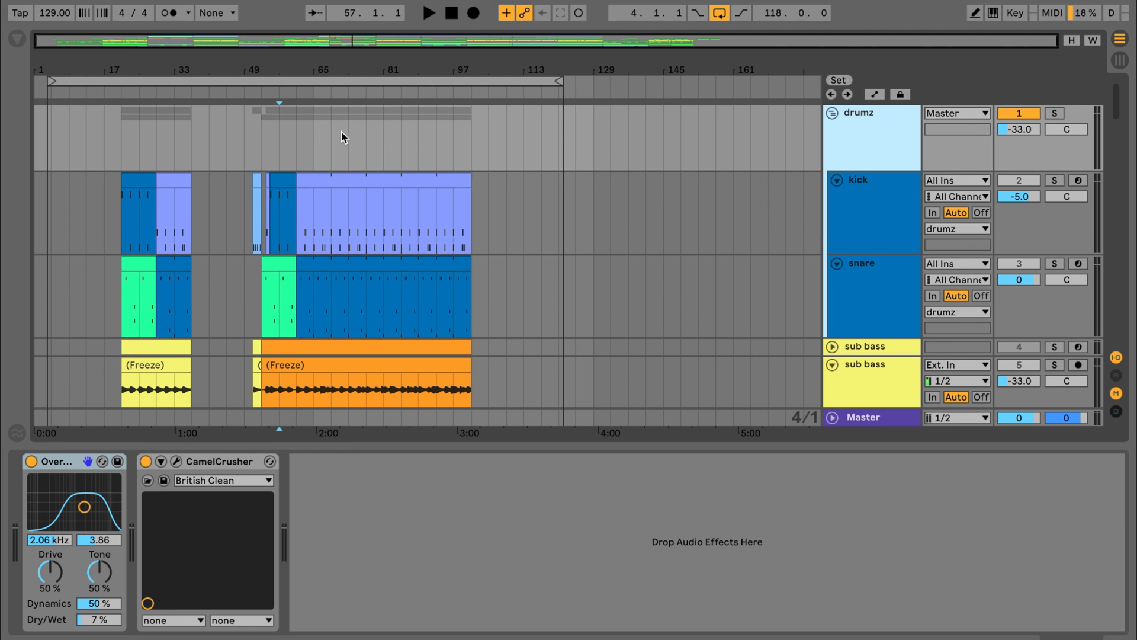
left_click(367, 195)
key("space")
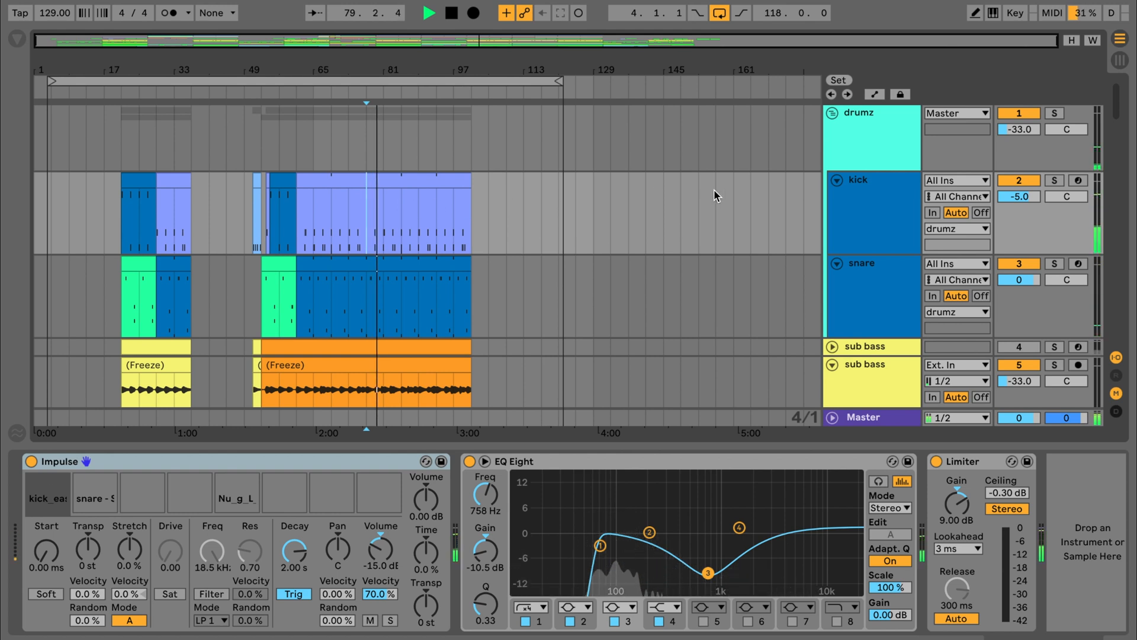
left_click(1054, 113)
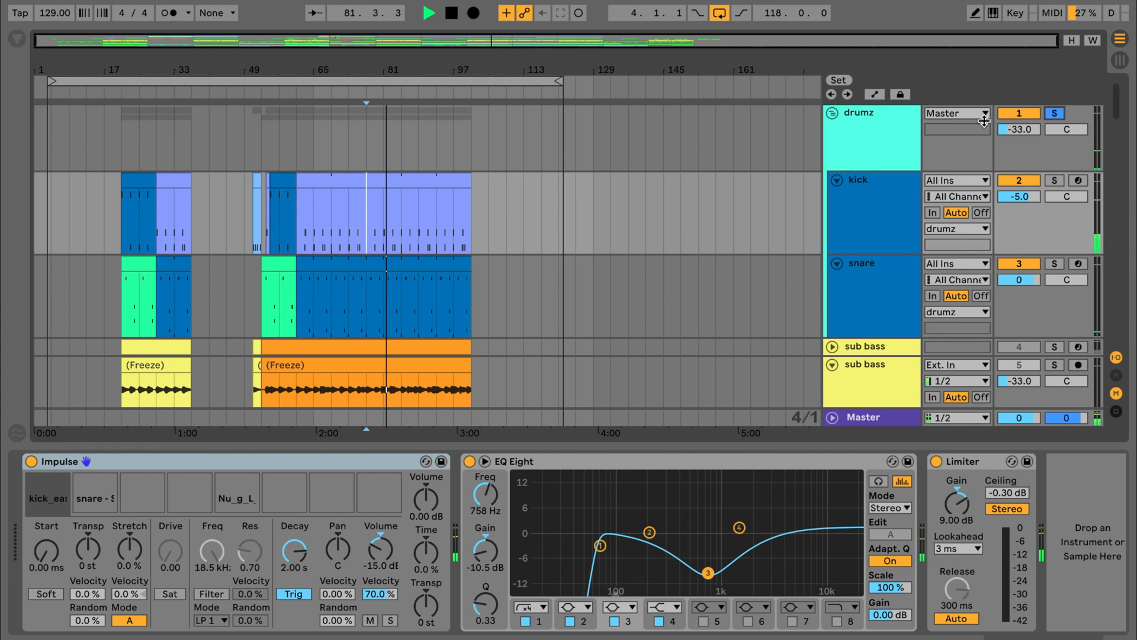
Add the sub bass and perc tracks to the solo while the song keeps playing.
scroll(902, 253, "down", 5)
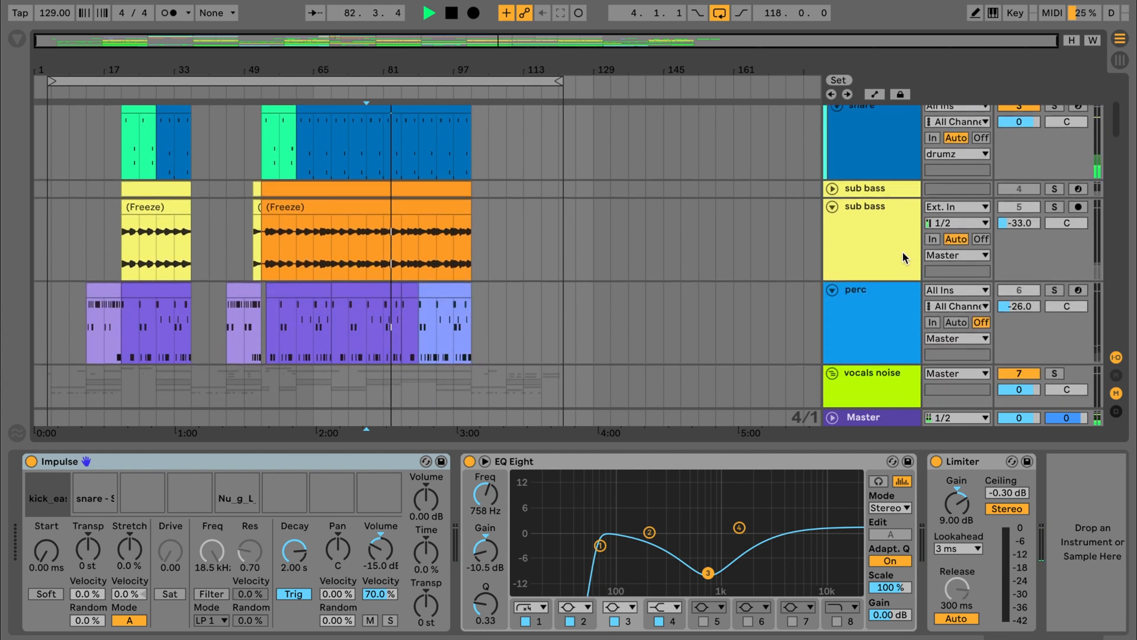
left_click(1054, 207)
scroll(1051, 354, "down", 4)
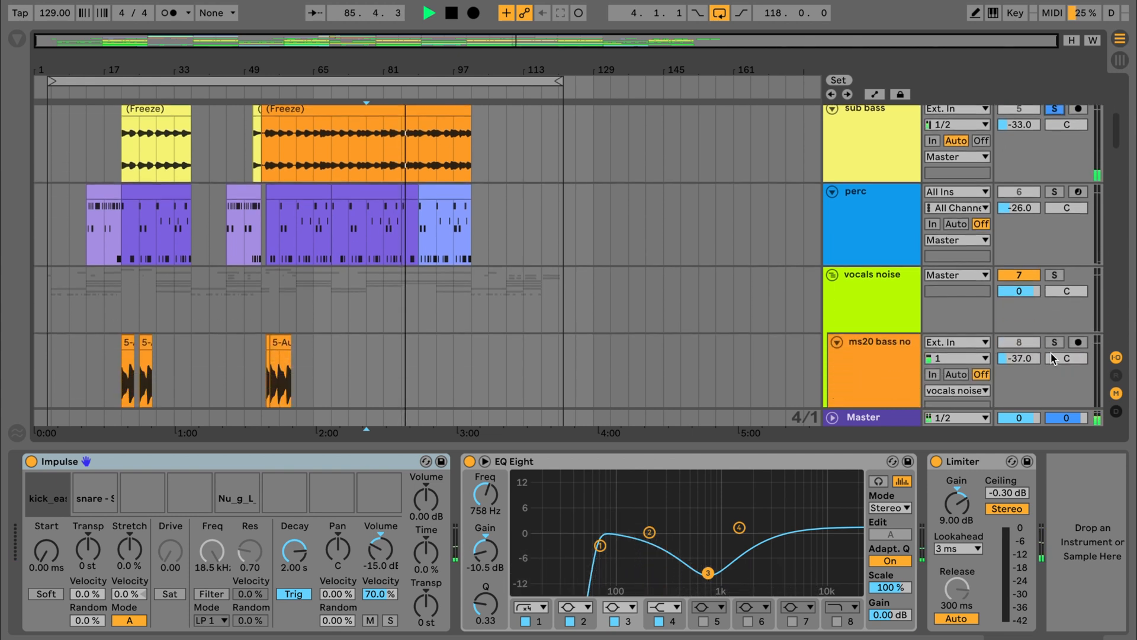
left_click(1054, 164)
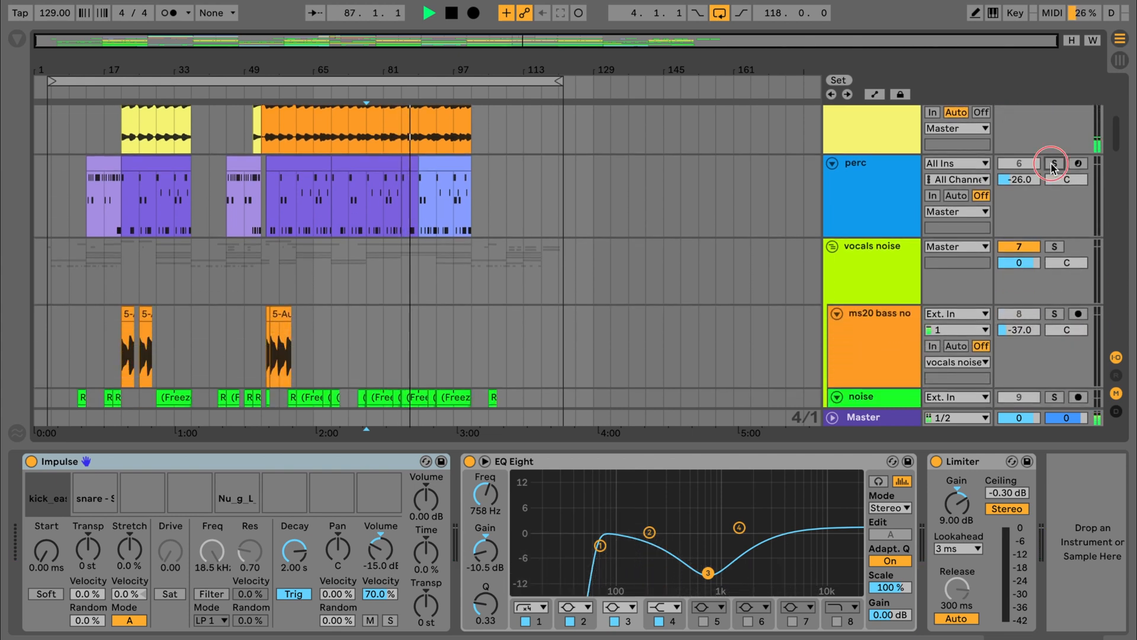
Add the vocals noise and synths groups to the solo while the song keeps playing.
scroll(1042, 178, "down", 5)
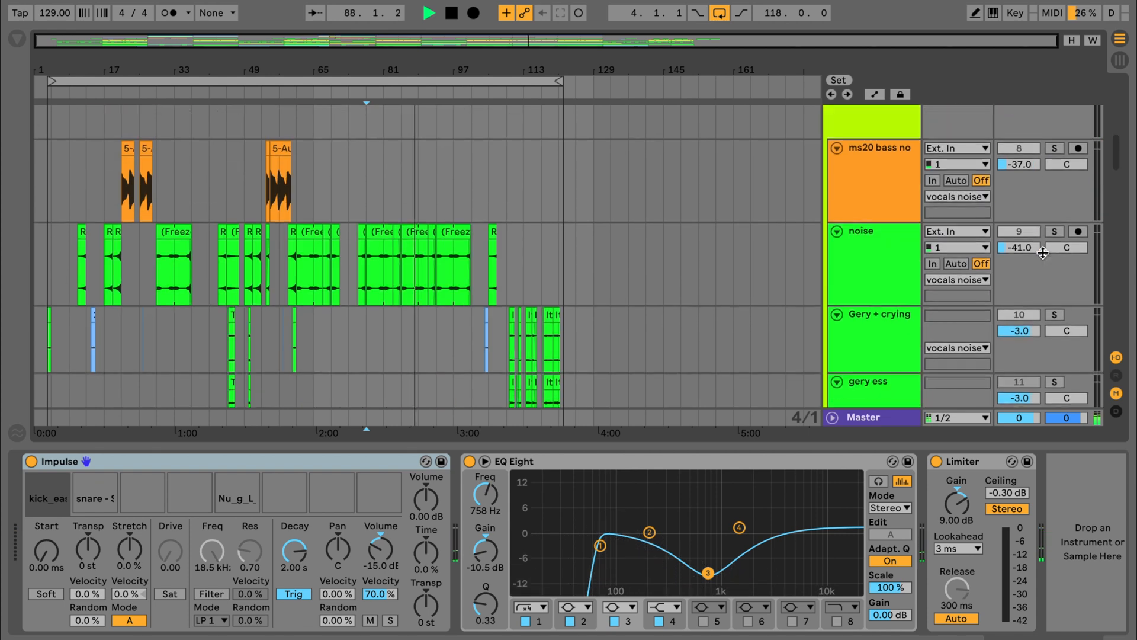
scroll(1049, 177, "up", 2)
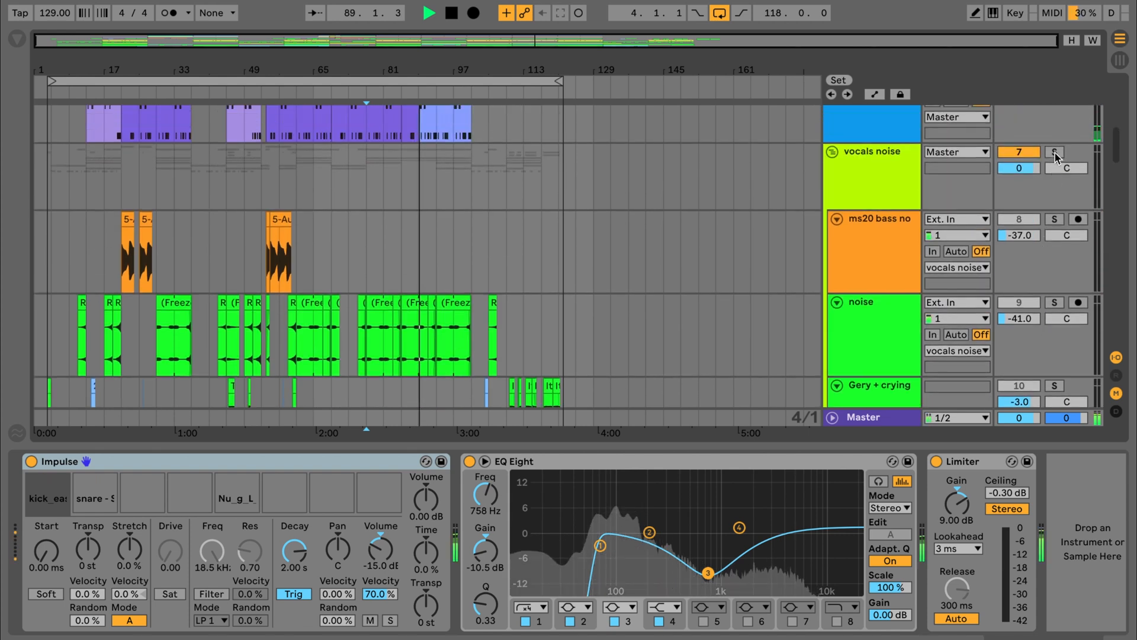
left_click(1054, 153)
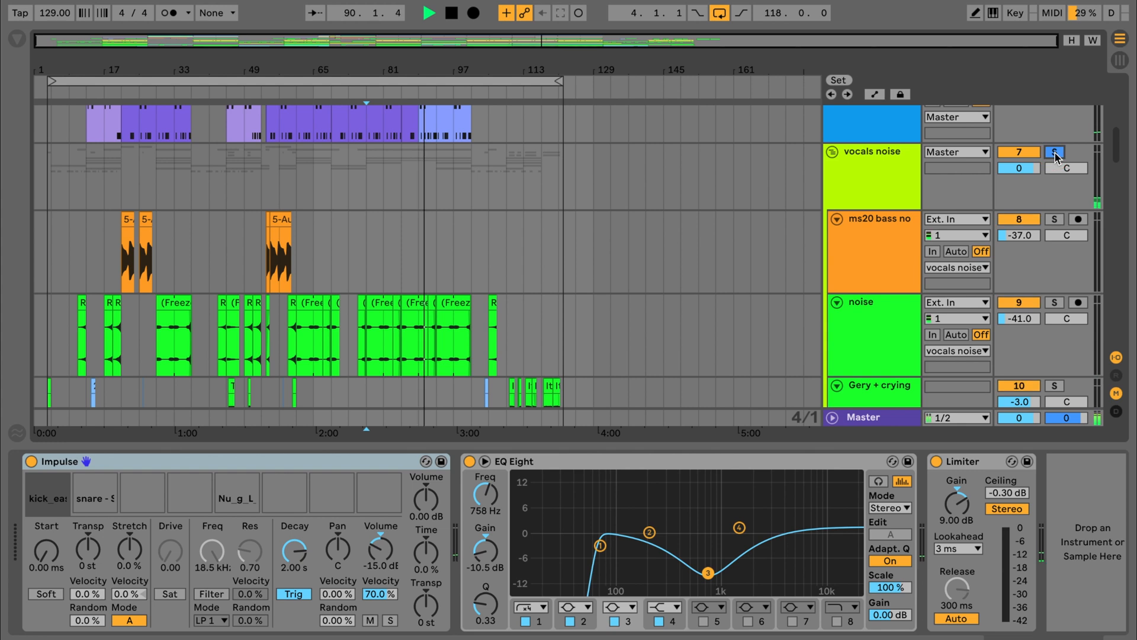
scroll(1033, 277, "down", 12)
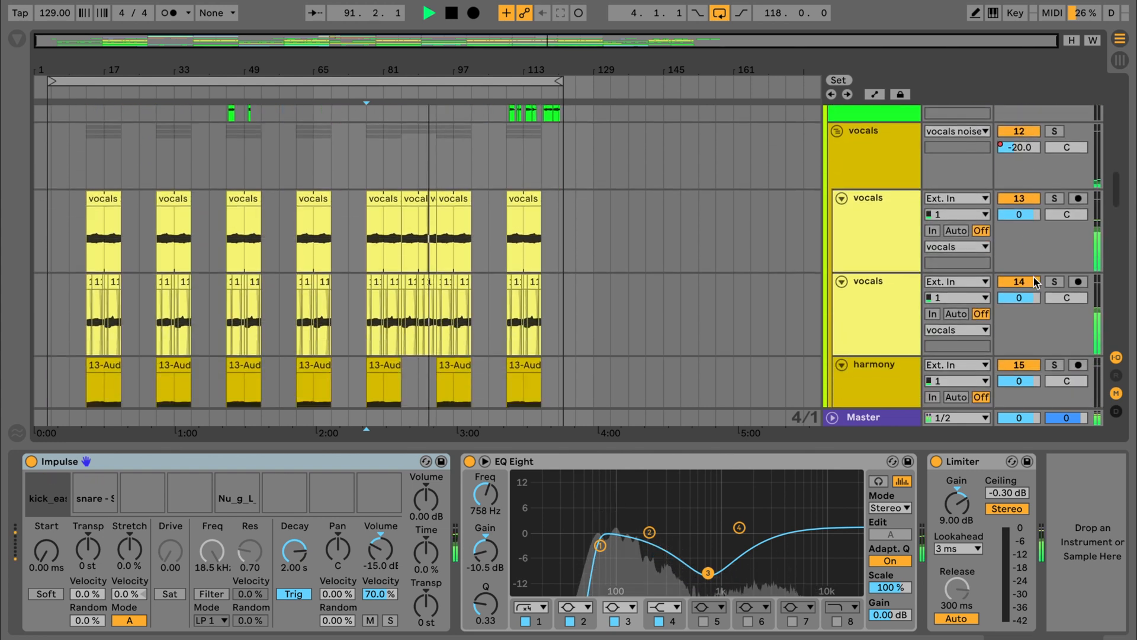
scroll(1033, 278, "down", 8)
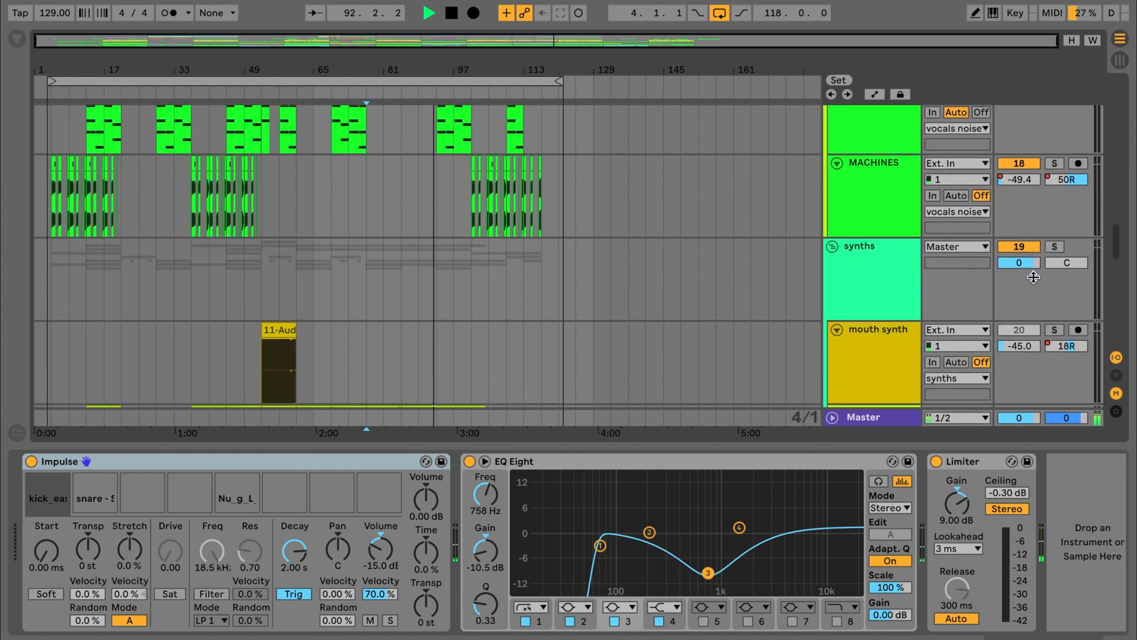
left_click(1054, 237)
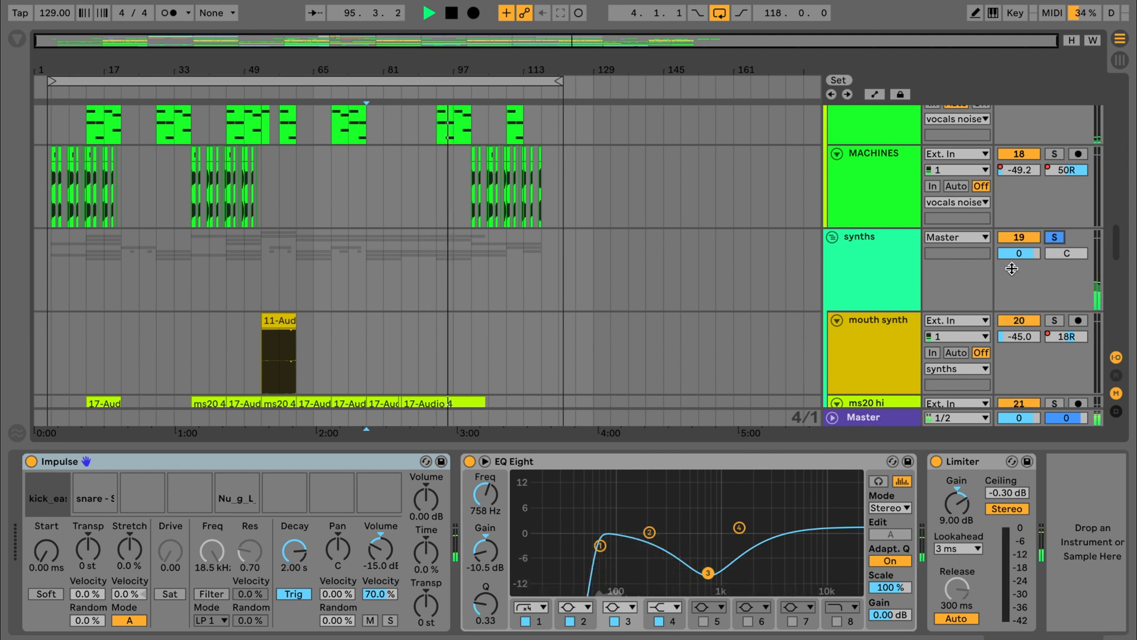
Add the boom ahh track to the solo and stop playback.
scroll(1017, 304, "down", 5)
scroll(1017, 304, "down", 5)
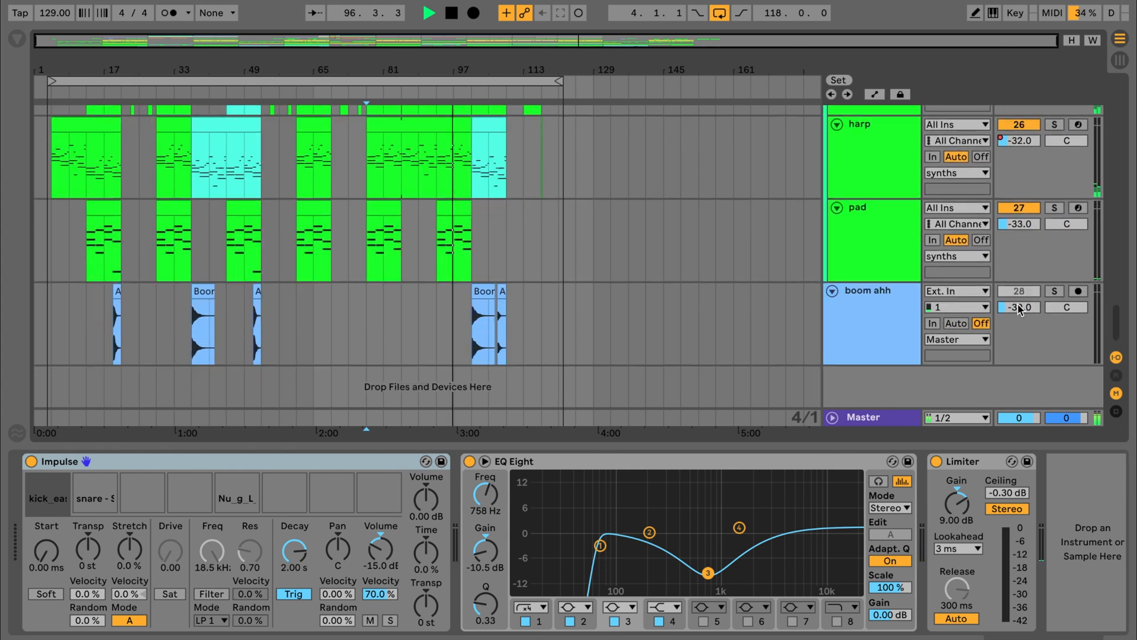
left_click(1054, 292)
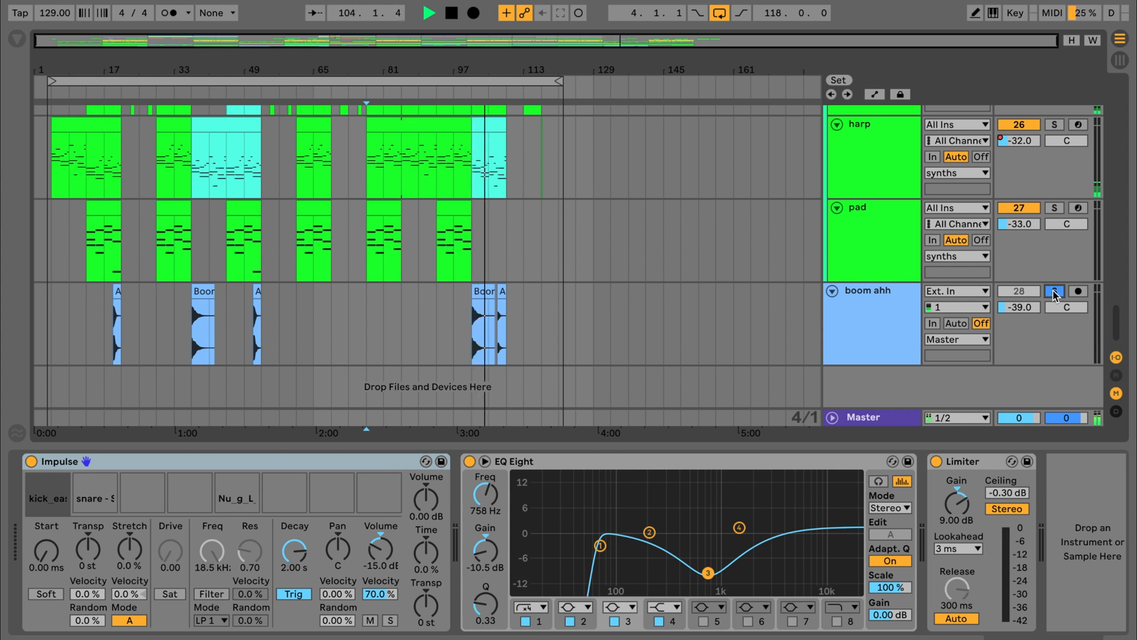
key("space")
Bring up the Master track's effect chain and select its first Utility device.
scroll(551, 212, "up", 10)
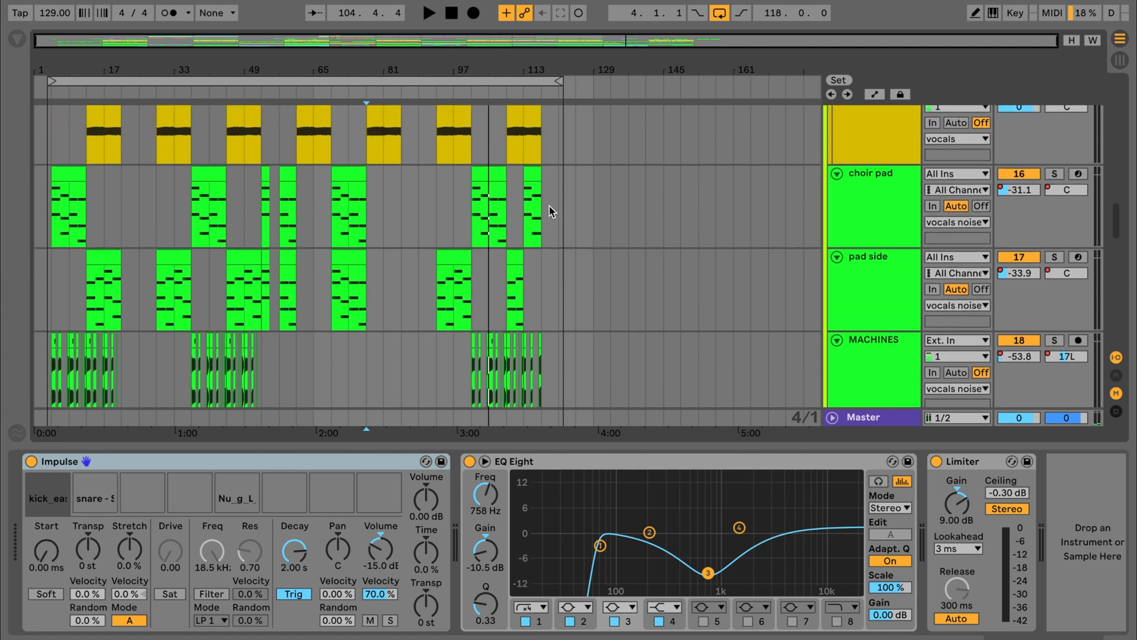
scroll(653, 257, "down", 10)
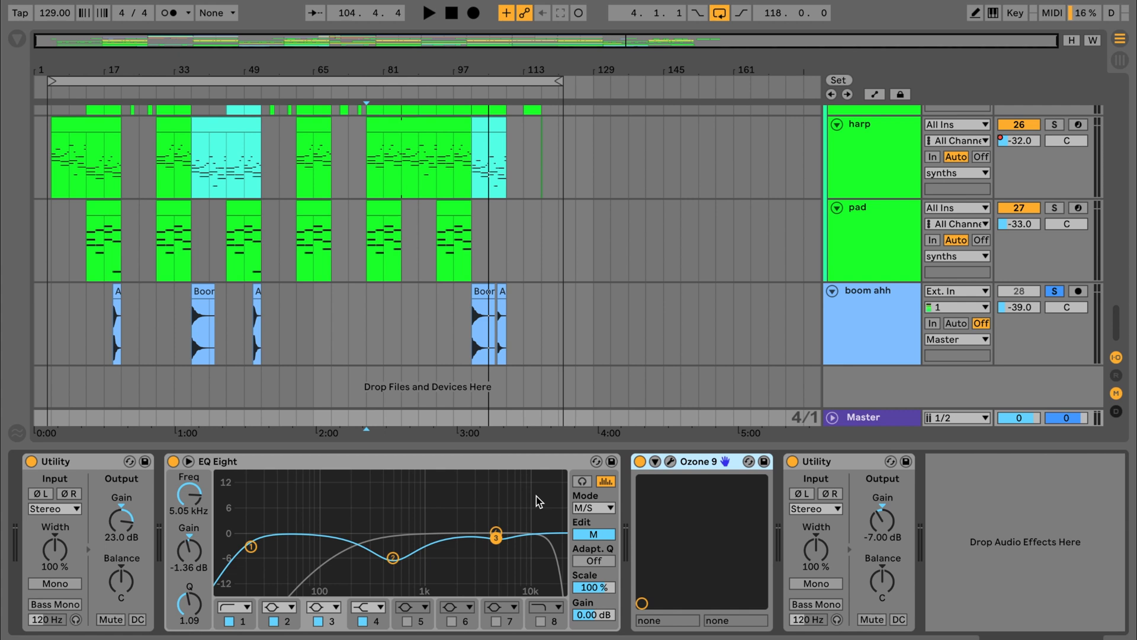
left_click(68, 481)
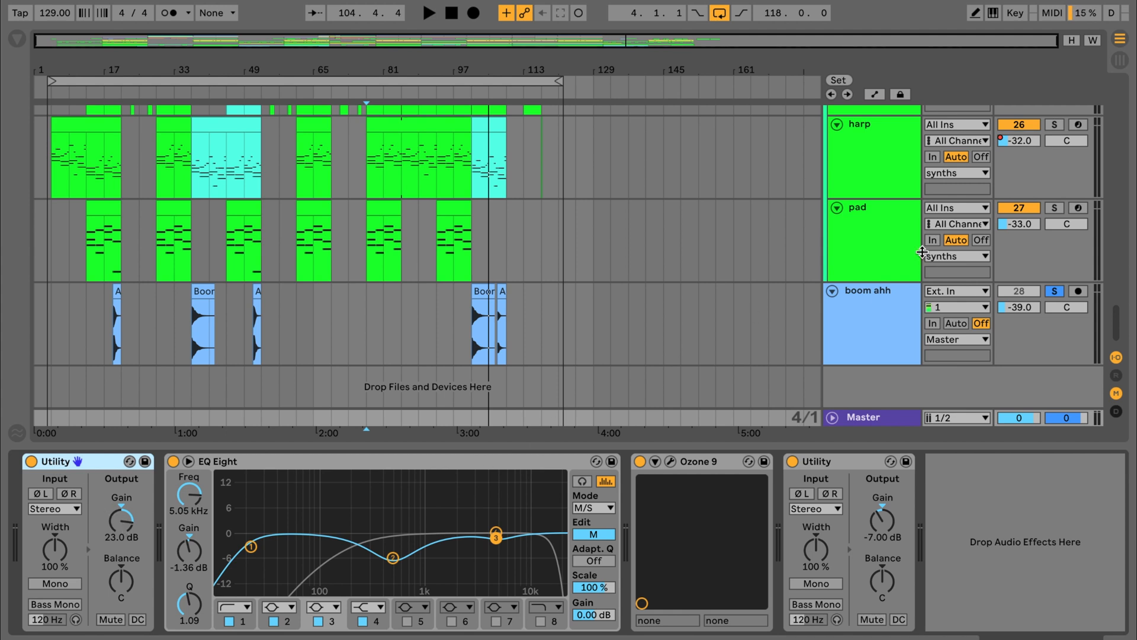
Check the effects on the drumz group and return to the Master track's effect chain.
scroll(922, 251, "up", 15)
left_click(880, 147)
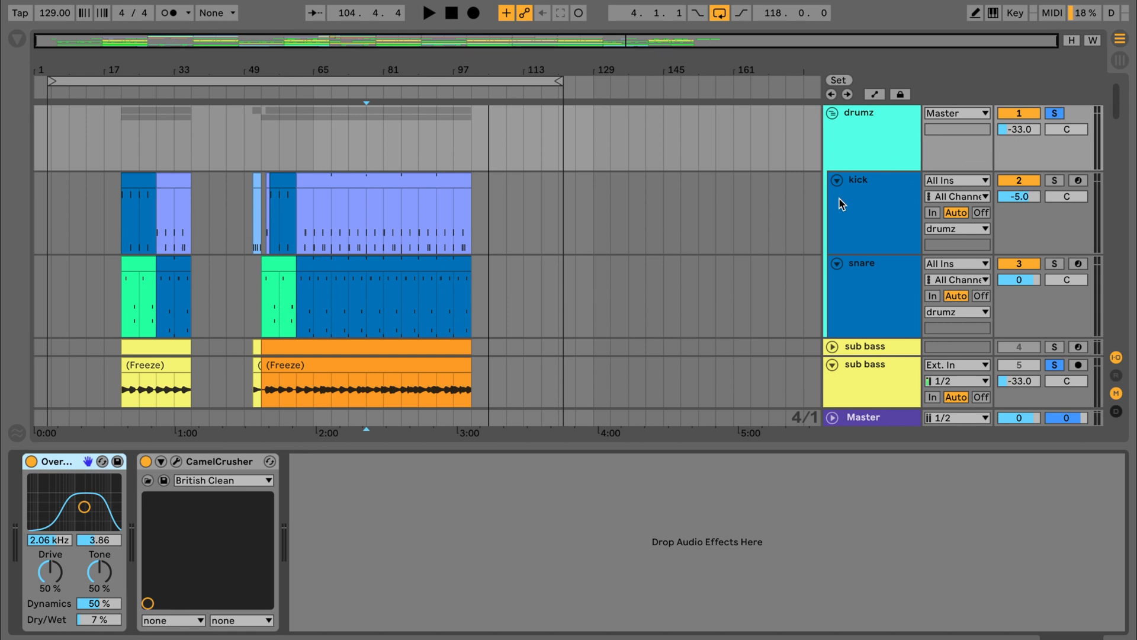
scroll(841, 204, "down", 15)
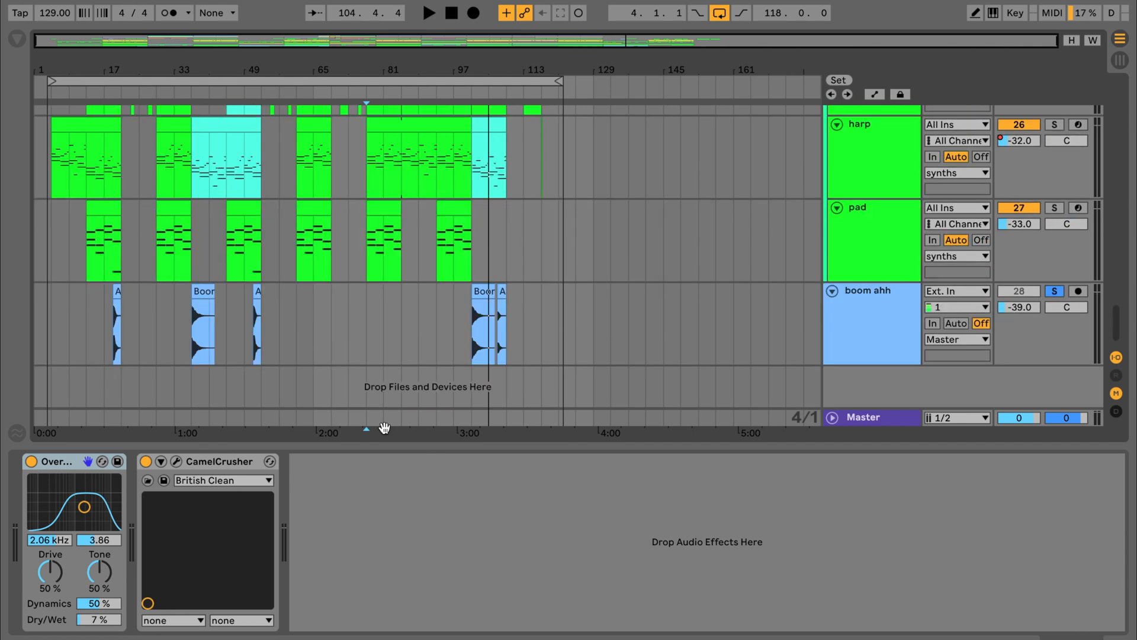
left_click(869, 418)
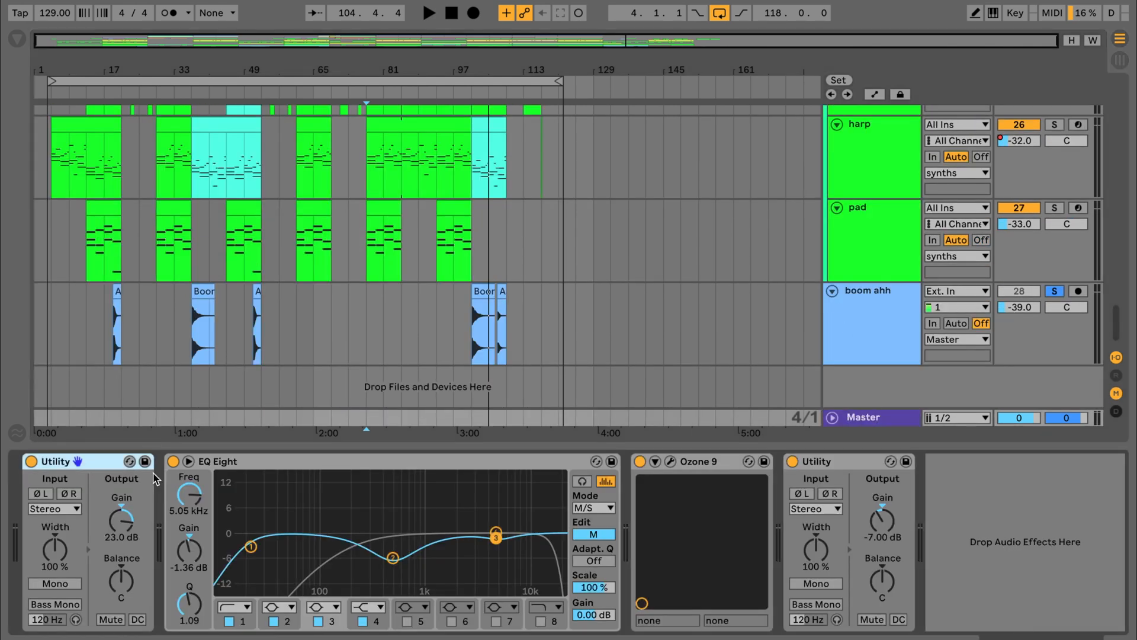
Select the Master's EQ Eight and switch its M/S editing from the mid to the side curve.
left_click(211, 466)
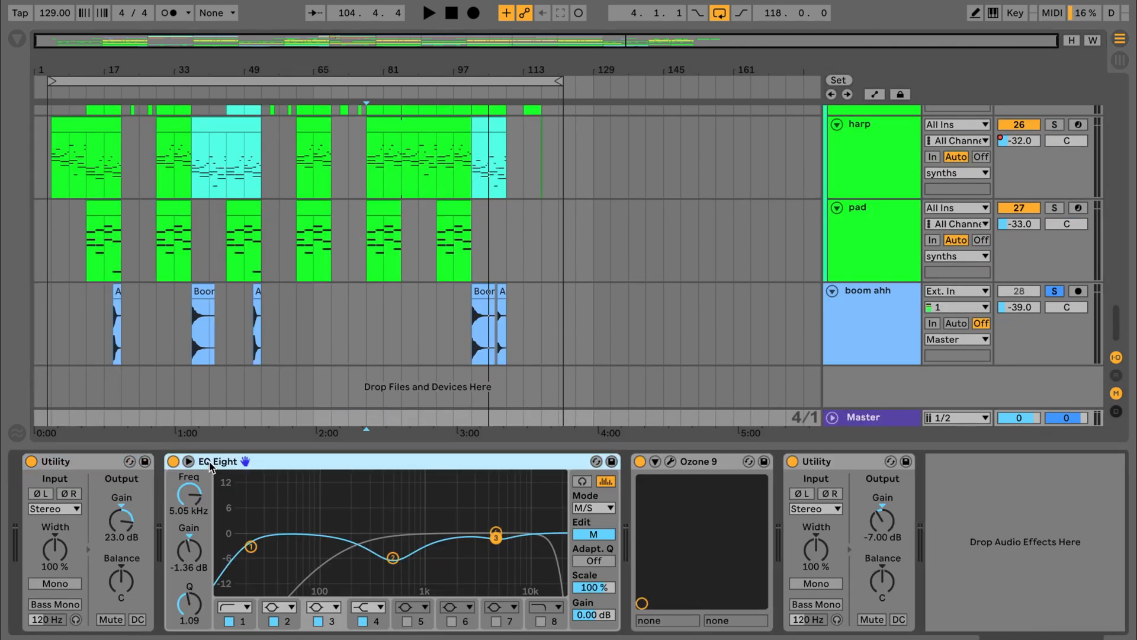
left_click(598, 535)
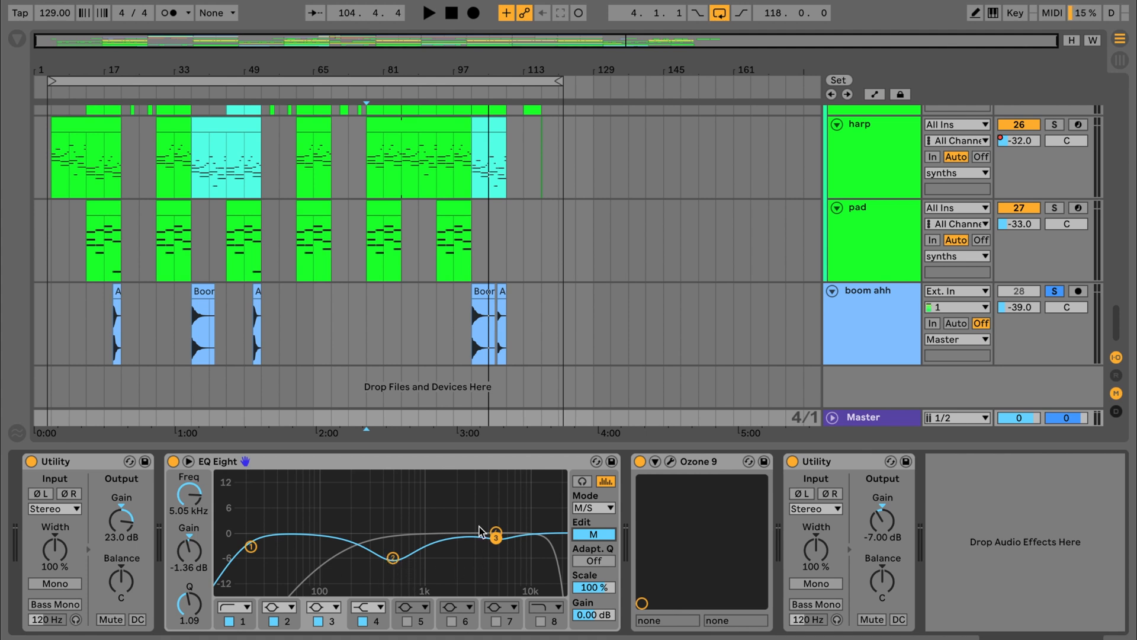
left_click(579, 533)
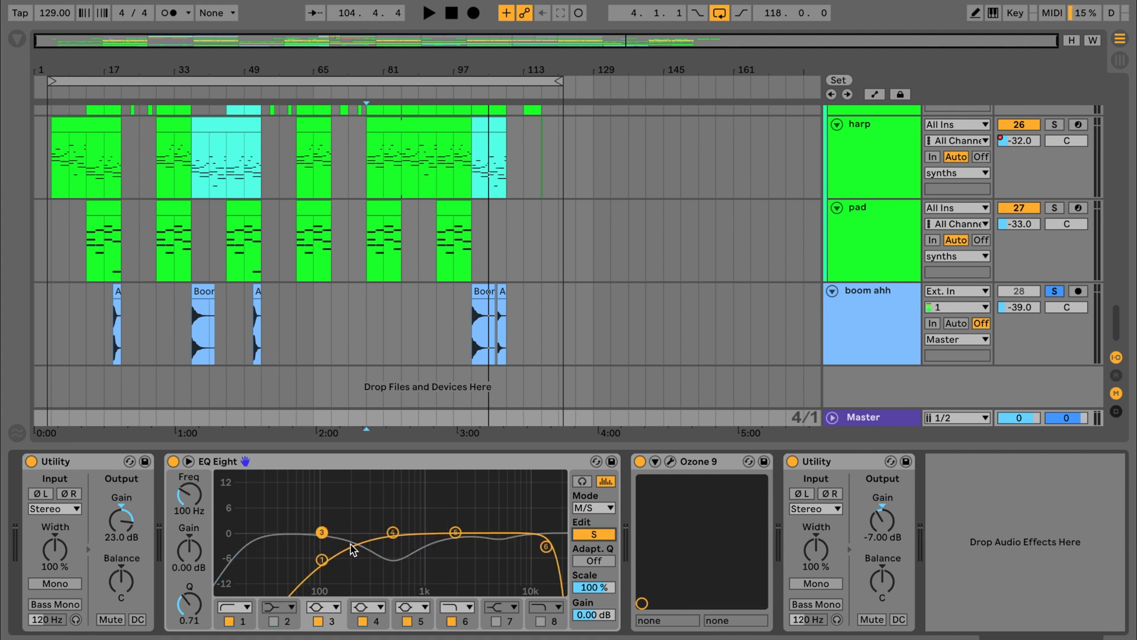
Open the Master's Ozone 9 plug-in and inspect its Match EQ, Imager and Vintage Limiter modules.
left_click(670, 462)
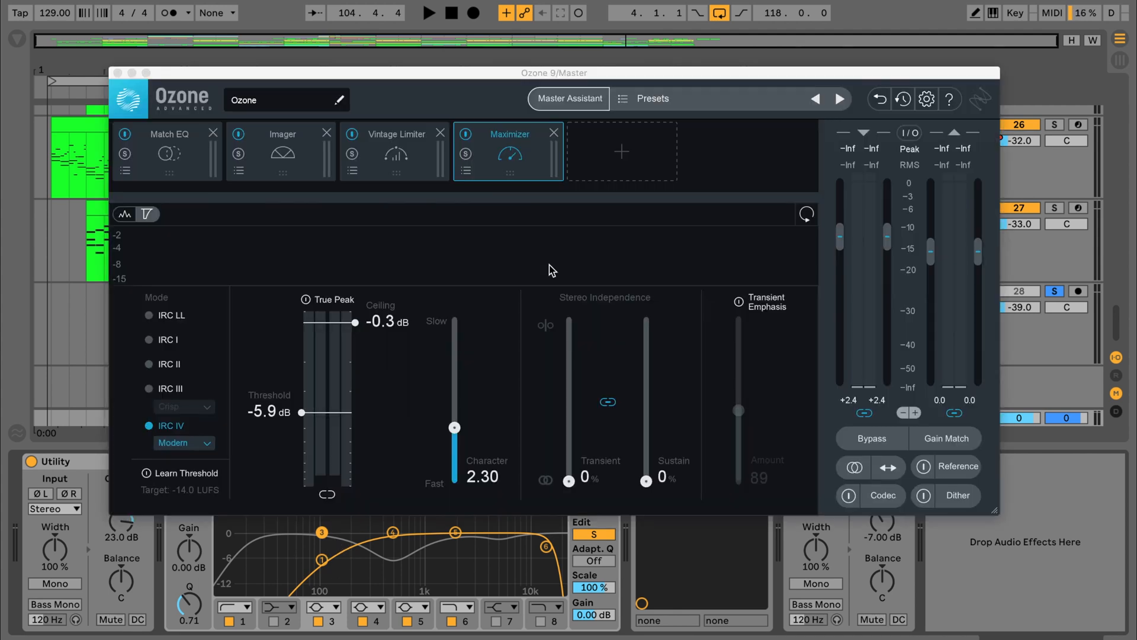
left_click(175, 153)
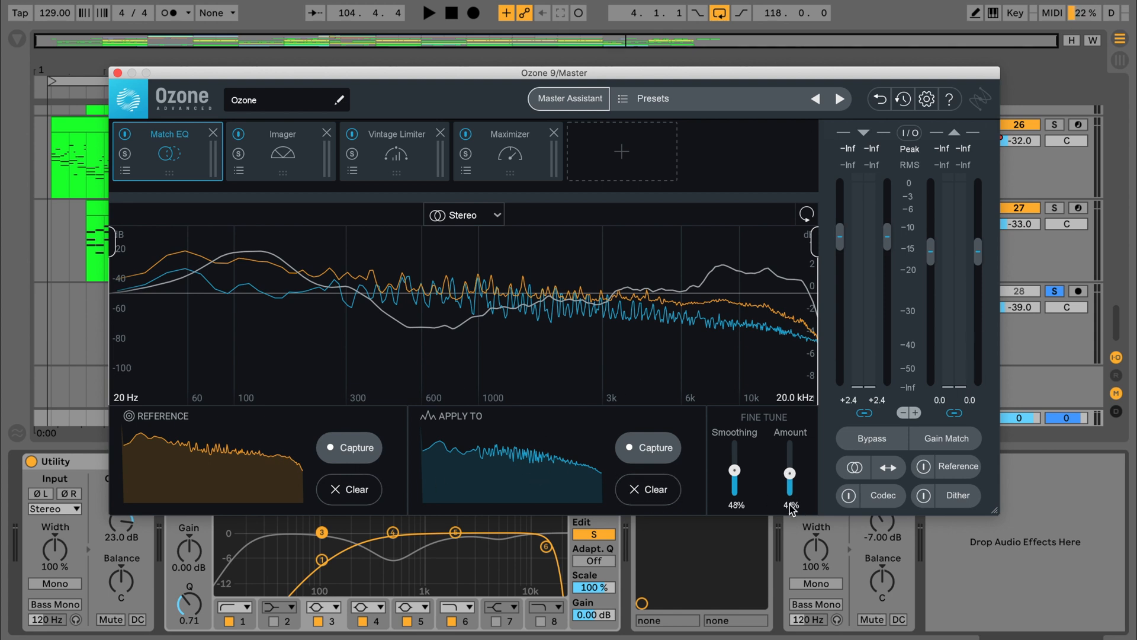
left_click(292, 157)
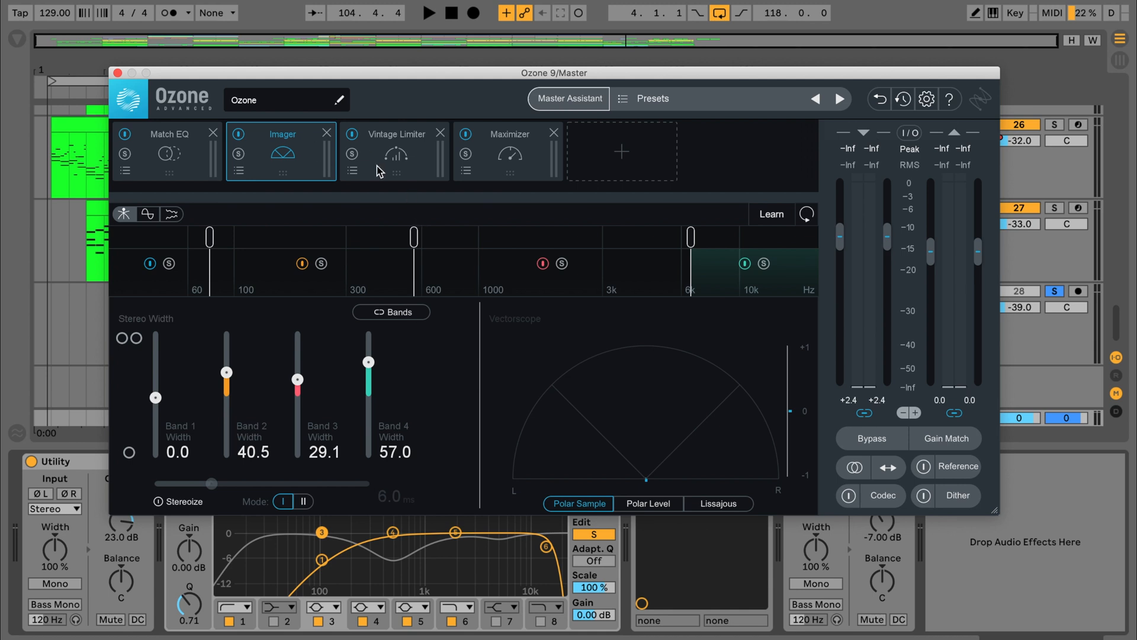
left_click(405, 163)
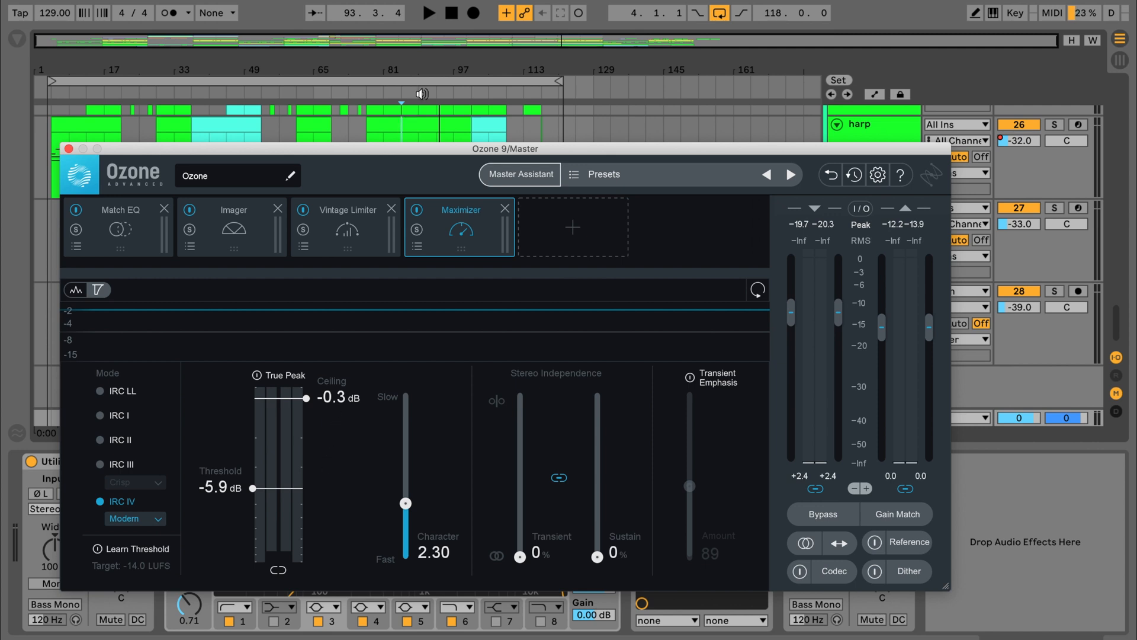
Audition the full mix twice through Ozone 9's Maximizer to watch its limiting, and close the plug-in window.
key("space")
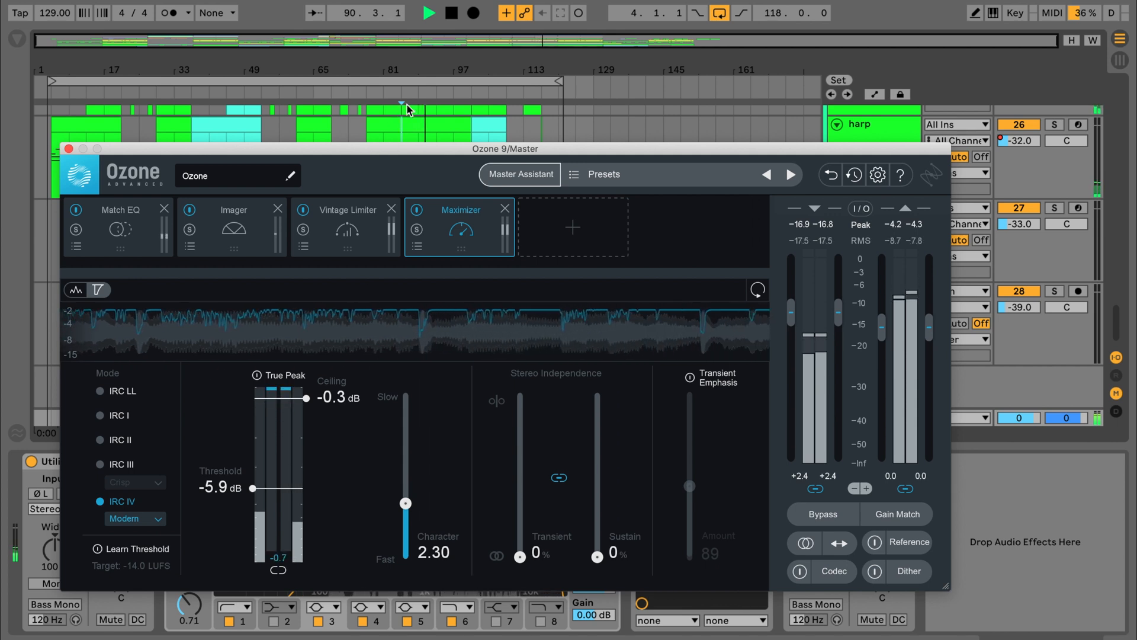
left_click(452, 12)
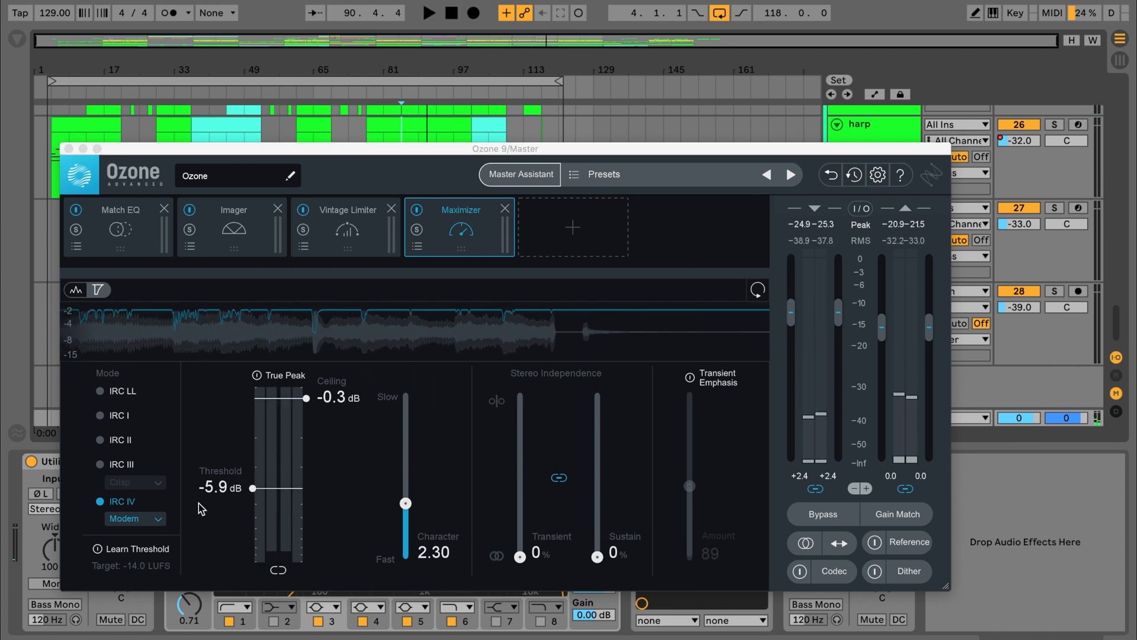
left_click(459, 237)
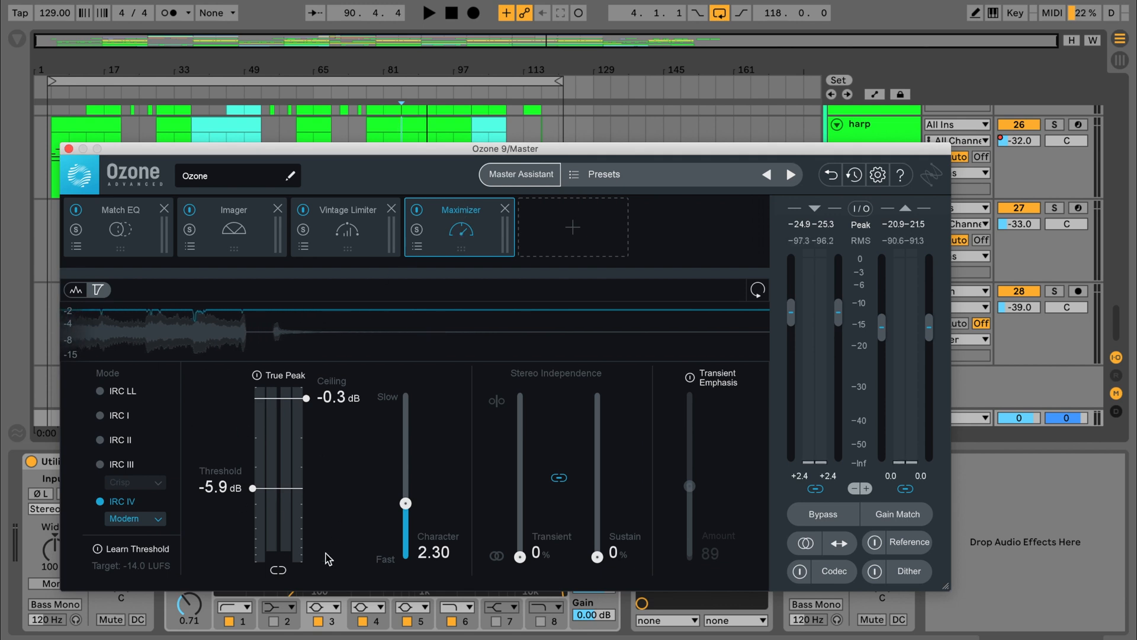
key("space")
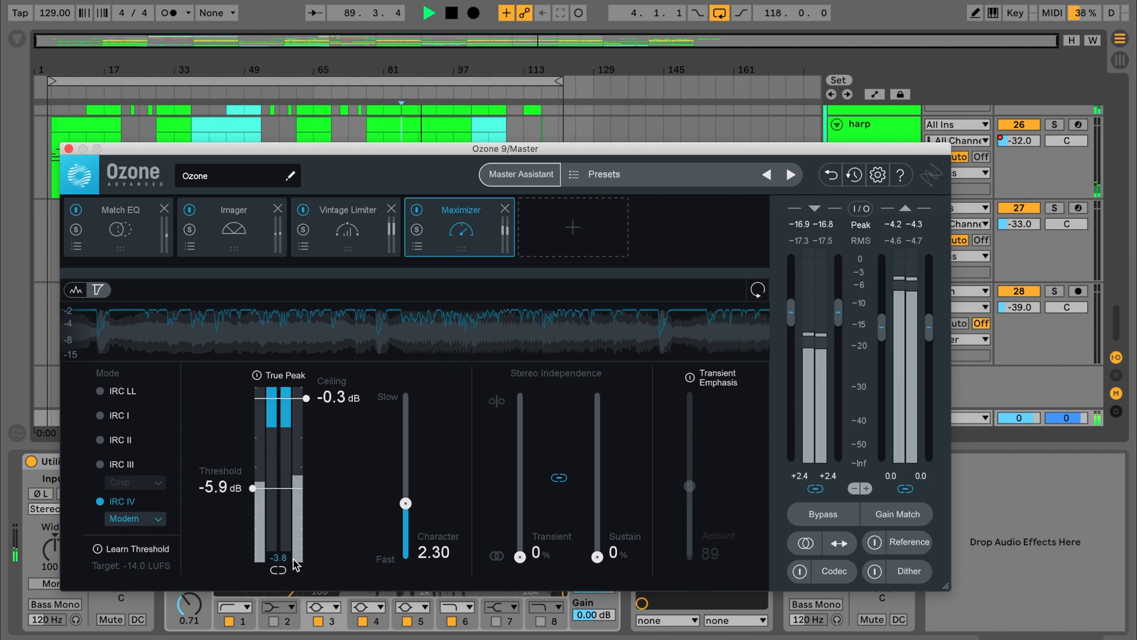
key("space")
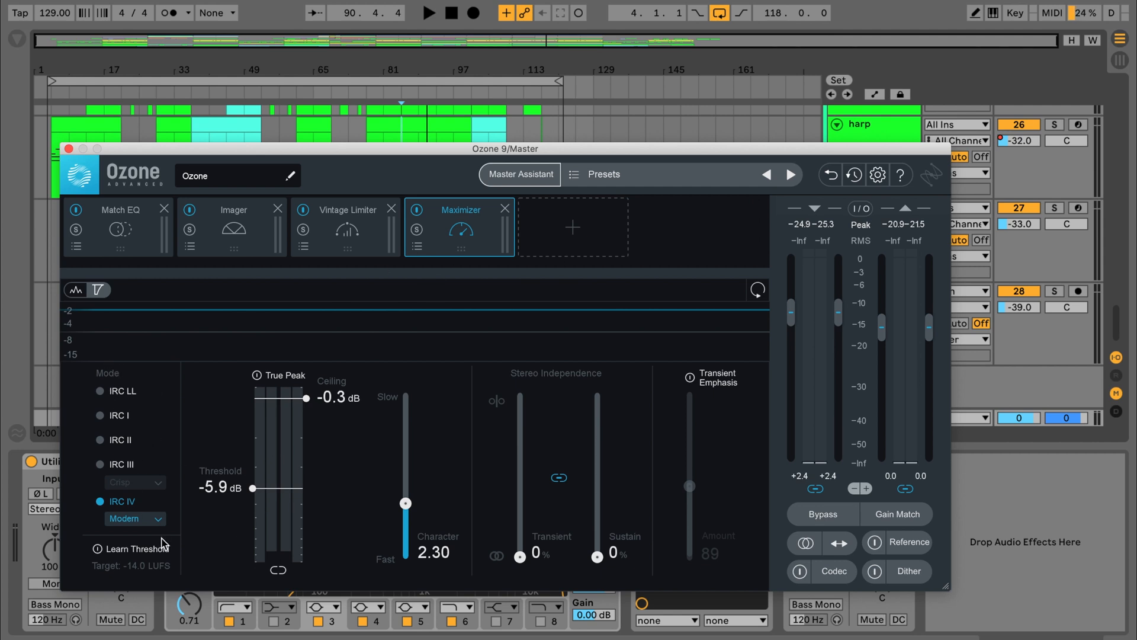
left_click(68, 149)
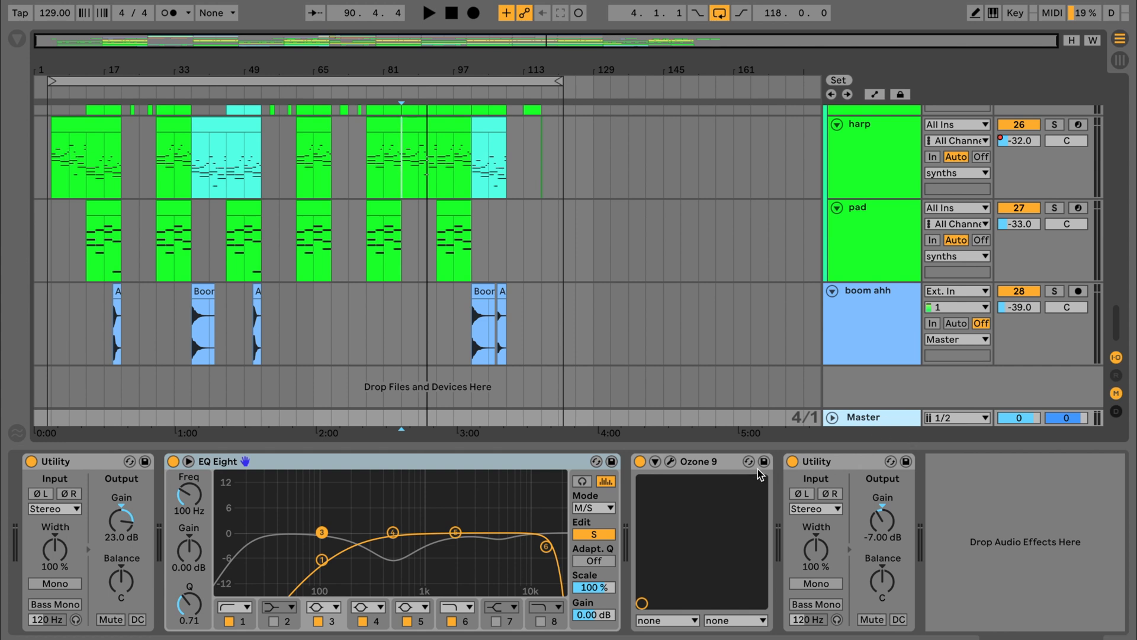
Return to the kick track and set the playback position at bar 61, and at bar 77 instead.
scroll(737, 345, "up", 10)
scroll(302, 295, "up", 3)
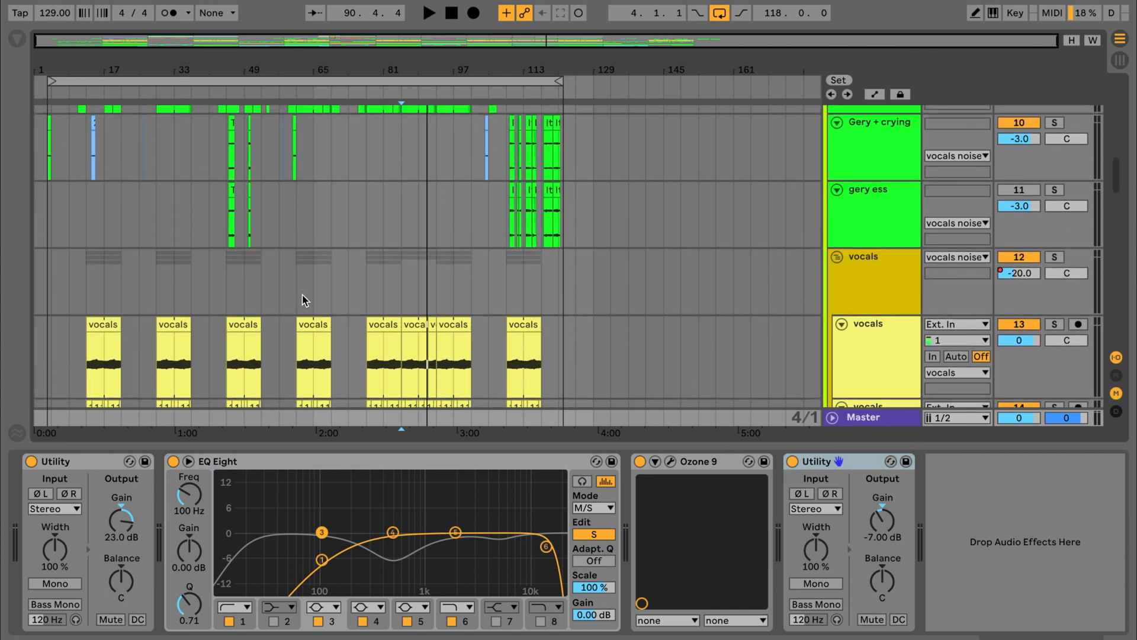
scroll(296, 266, "up", 10)
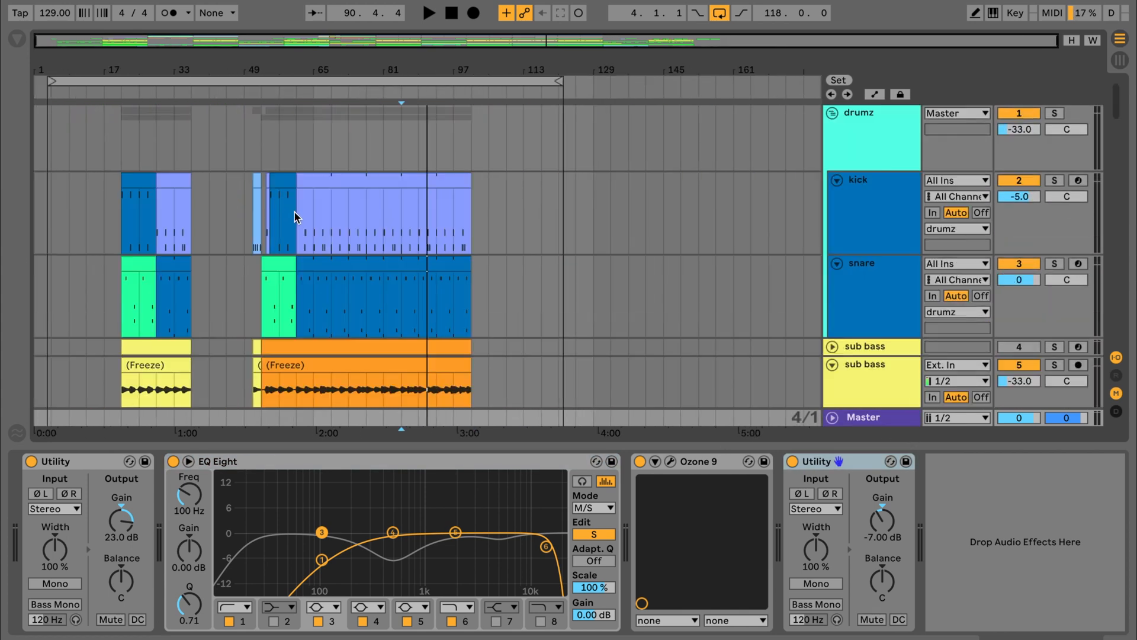
left_click(293, 212)
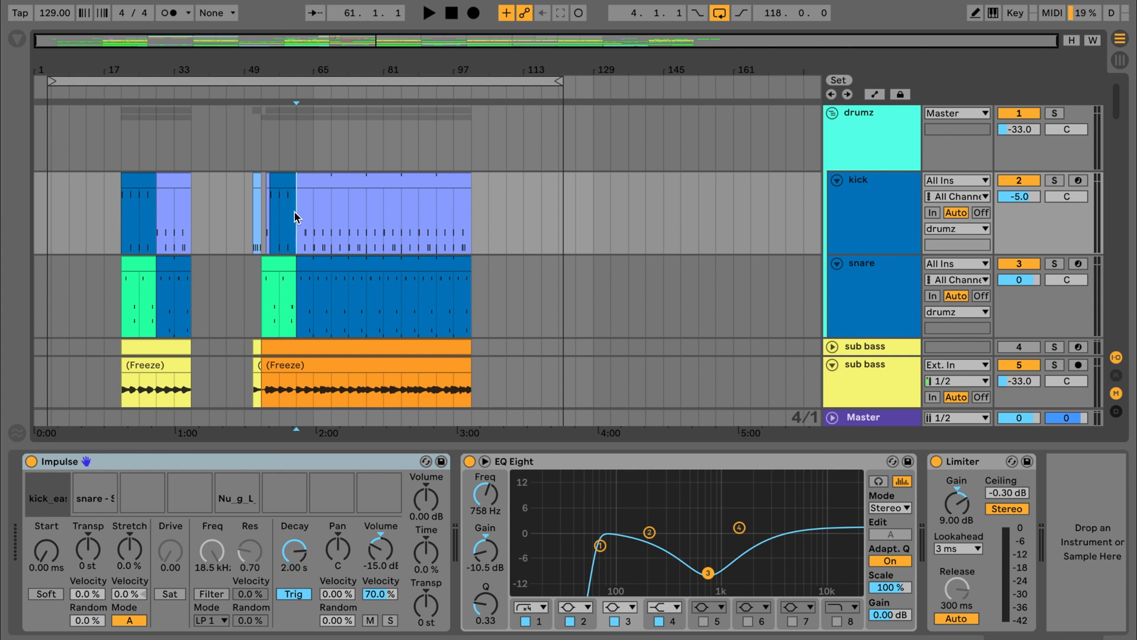
left_click(366, 213)
Set the playback position at bar 69 on the arcade lead track.
scroll(366, 214, "down", 5)
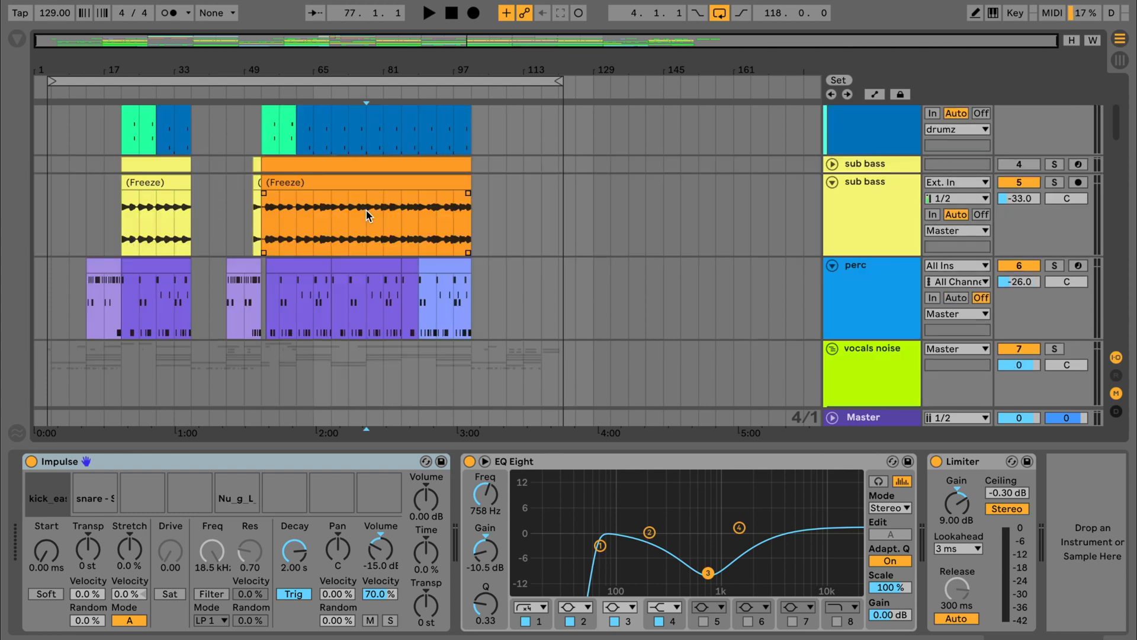
scroll(332, 231, "down", 15)
left_click(332, 231)
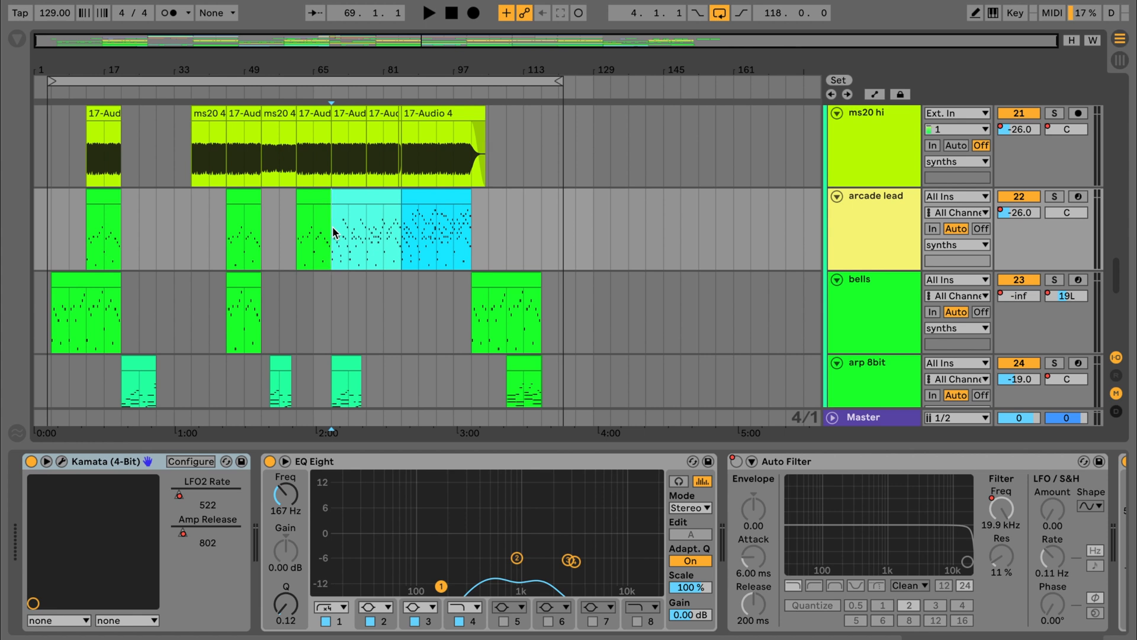